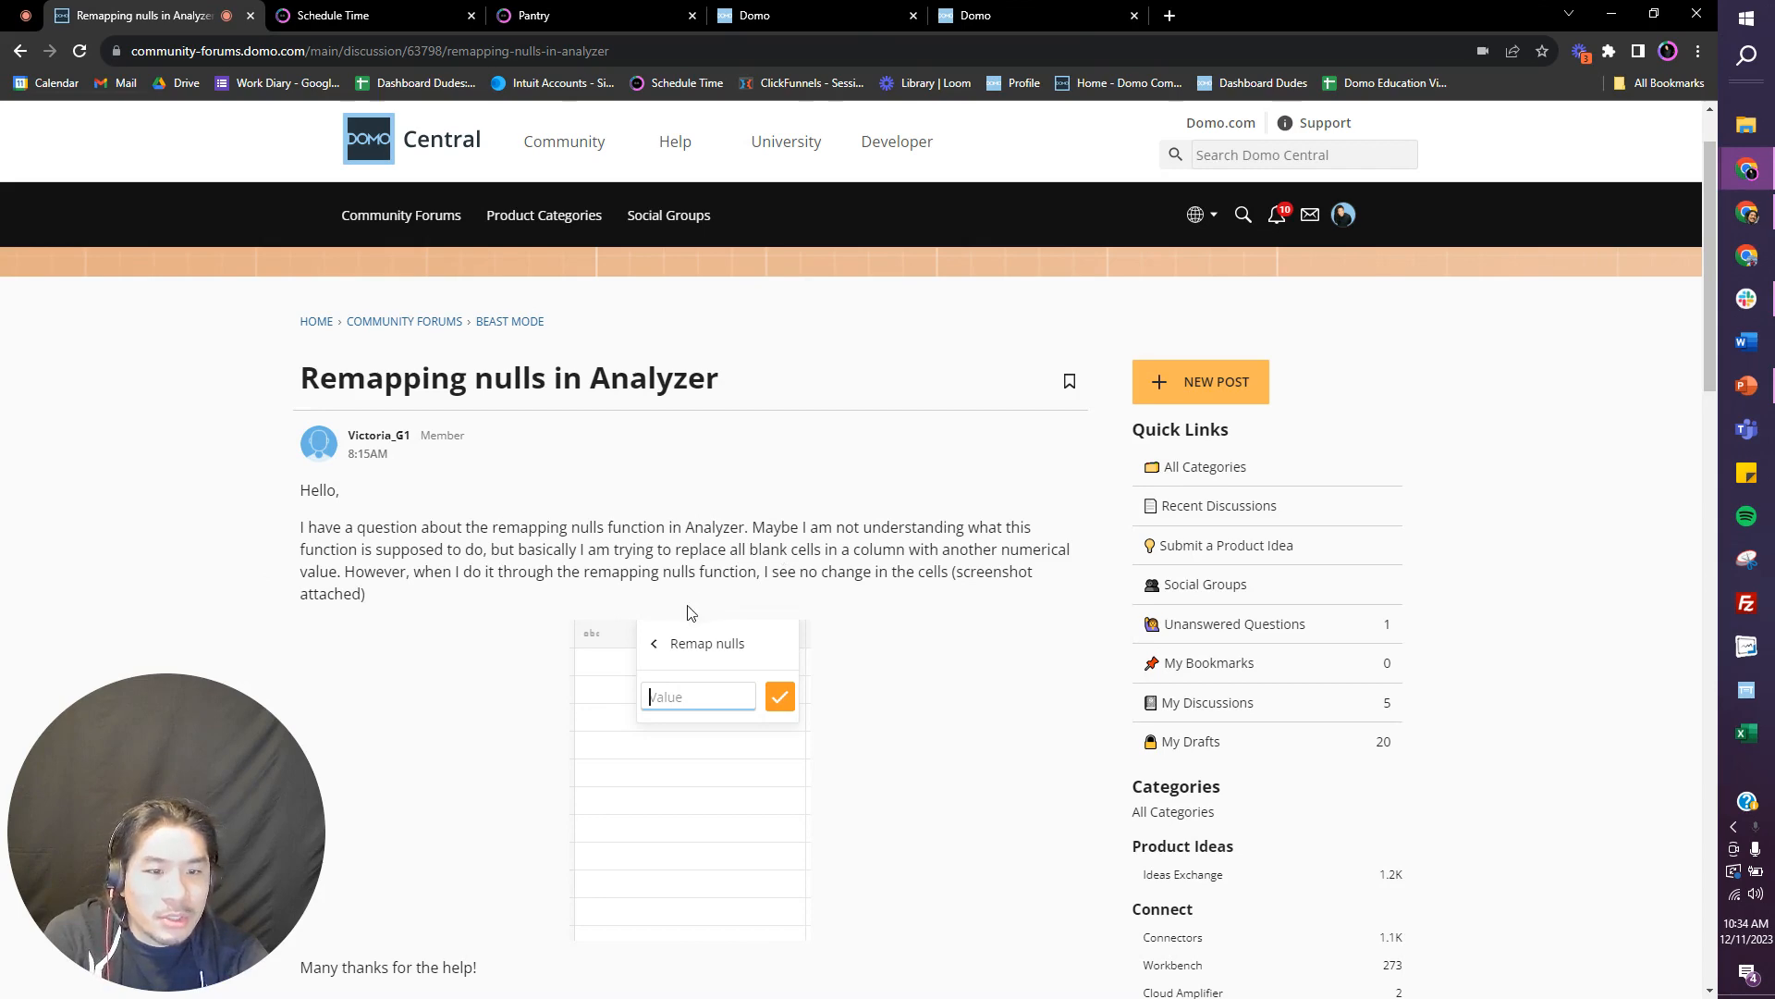
Step: Read the forum question about remapping nulls in Analyzer and the suggested beast mode answer
{"action": "scroll", "coordinate": [530, 602], "scroll_direction": "down", "scroll_amount": 4}
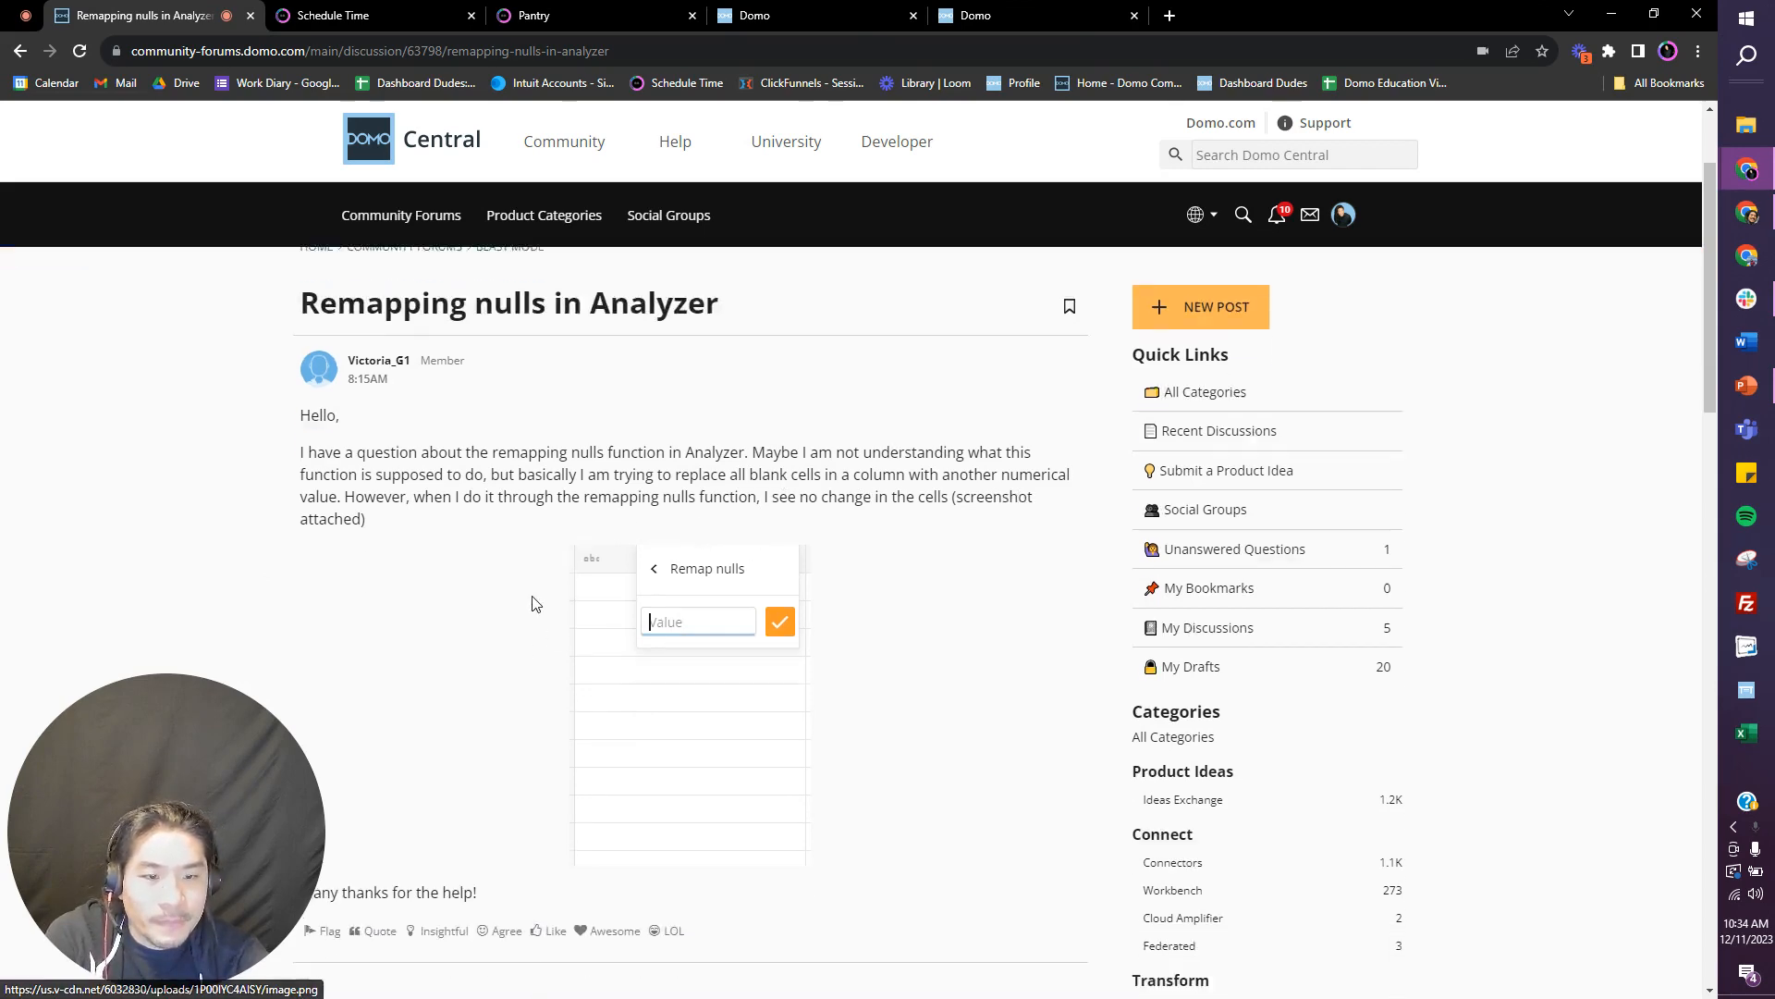
{"action": "scroll", "coordinate": [518, 602], "scroll_direction": "down", "scroll_amount": 3}
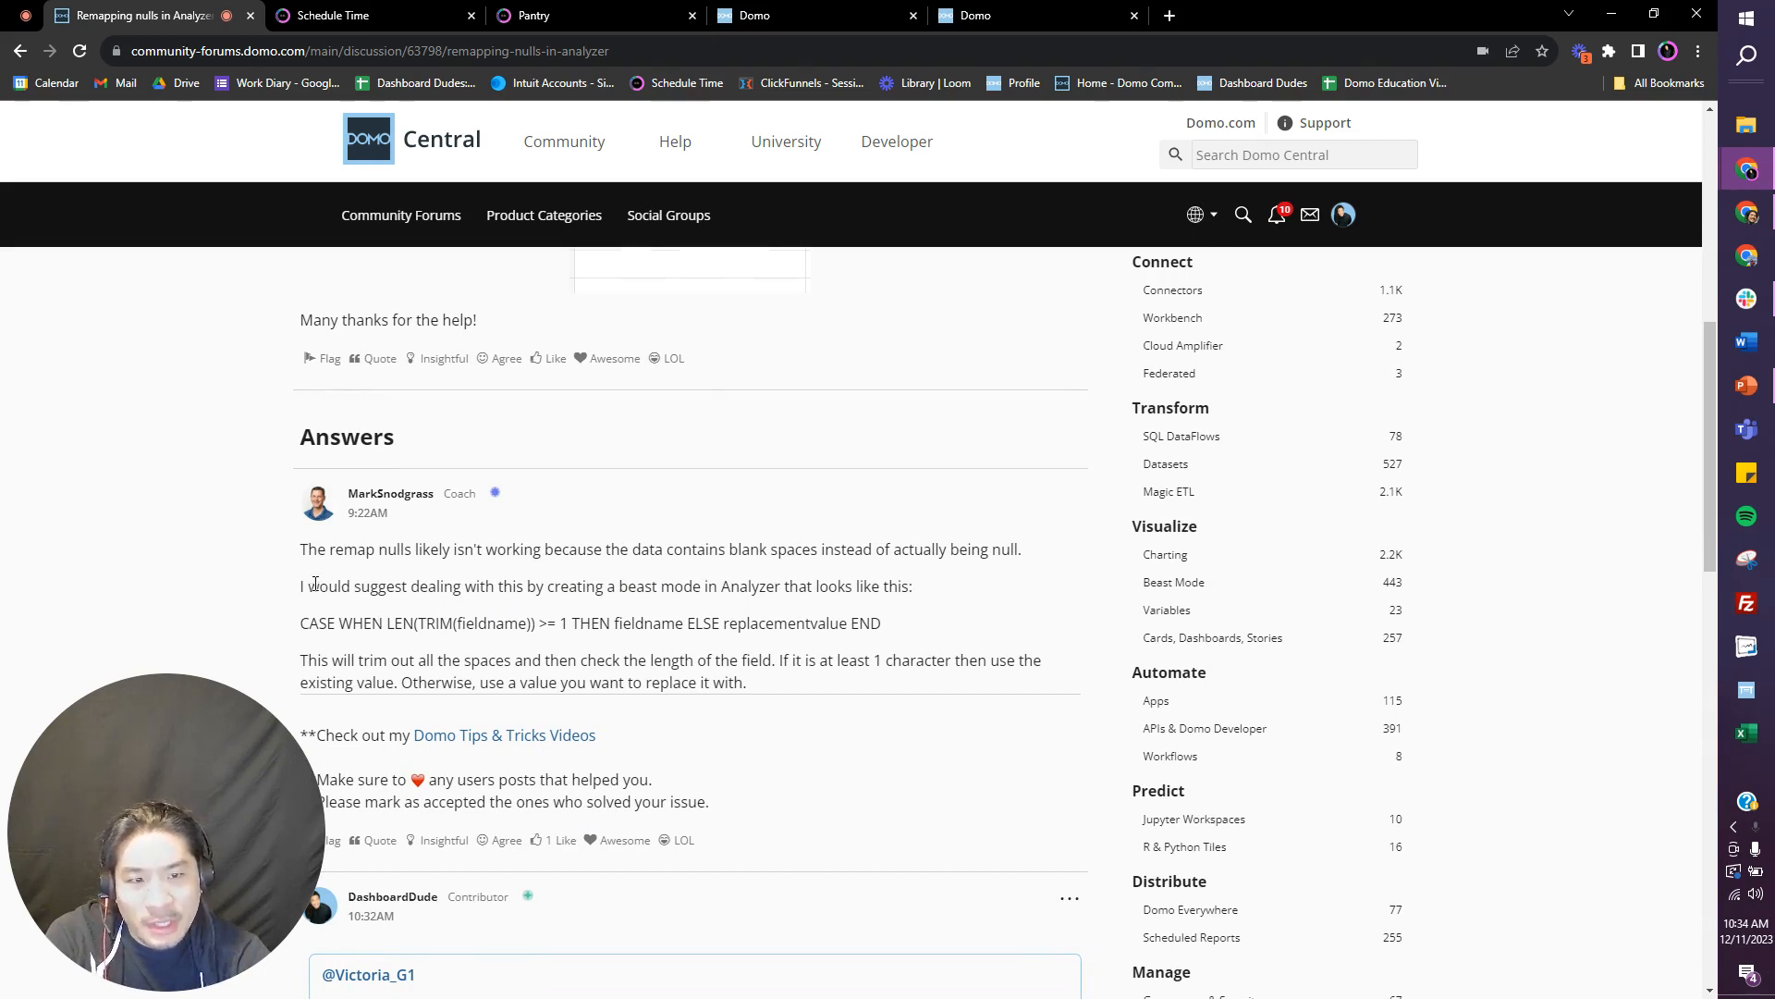
{"action": "scroll", "coordinate": [315, 584], "scroll_direction": "down", "scroll_amount": 2}
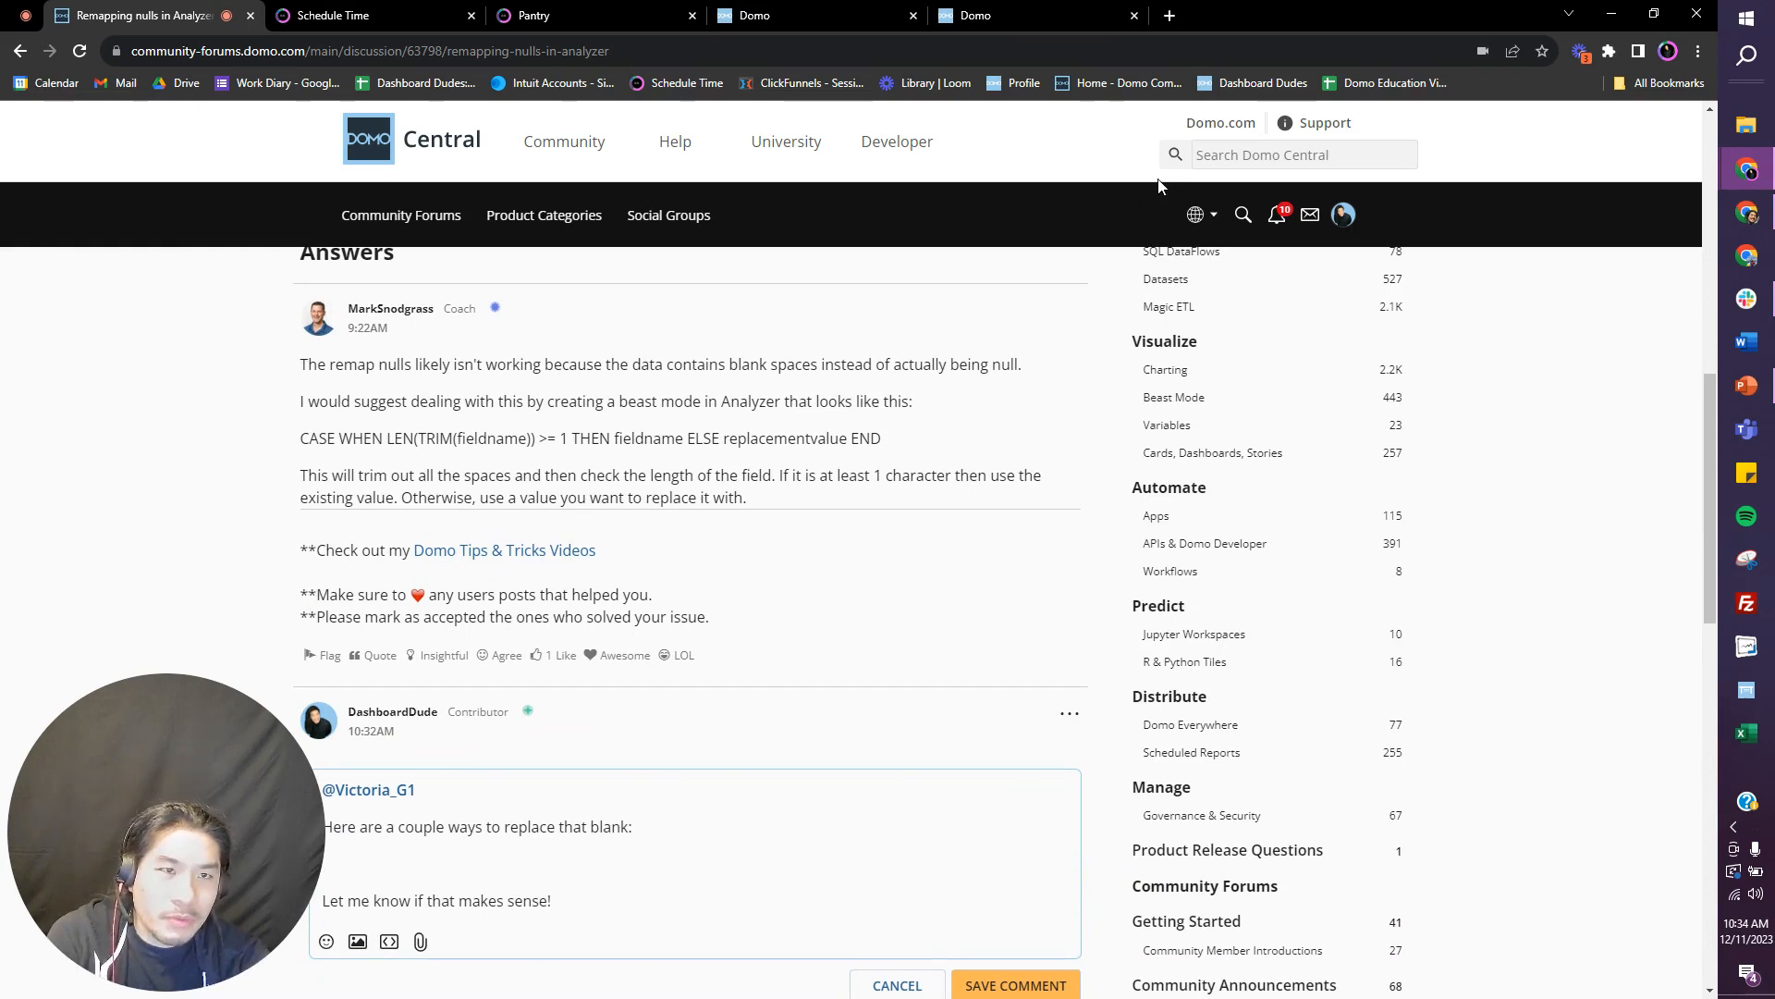
Step: Switch to Domo, discard the unsaved dataflow, and open the Victoria dataset's data table
{"action": "left_click", "coordinate": [795, 15]}
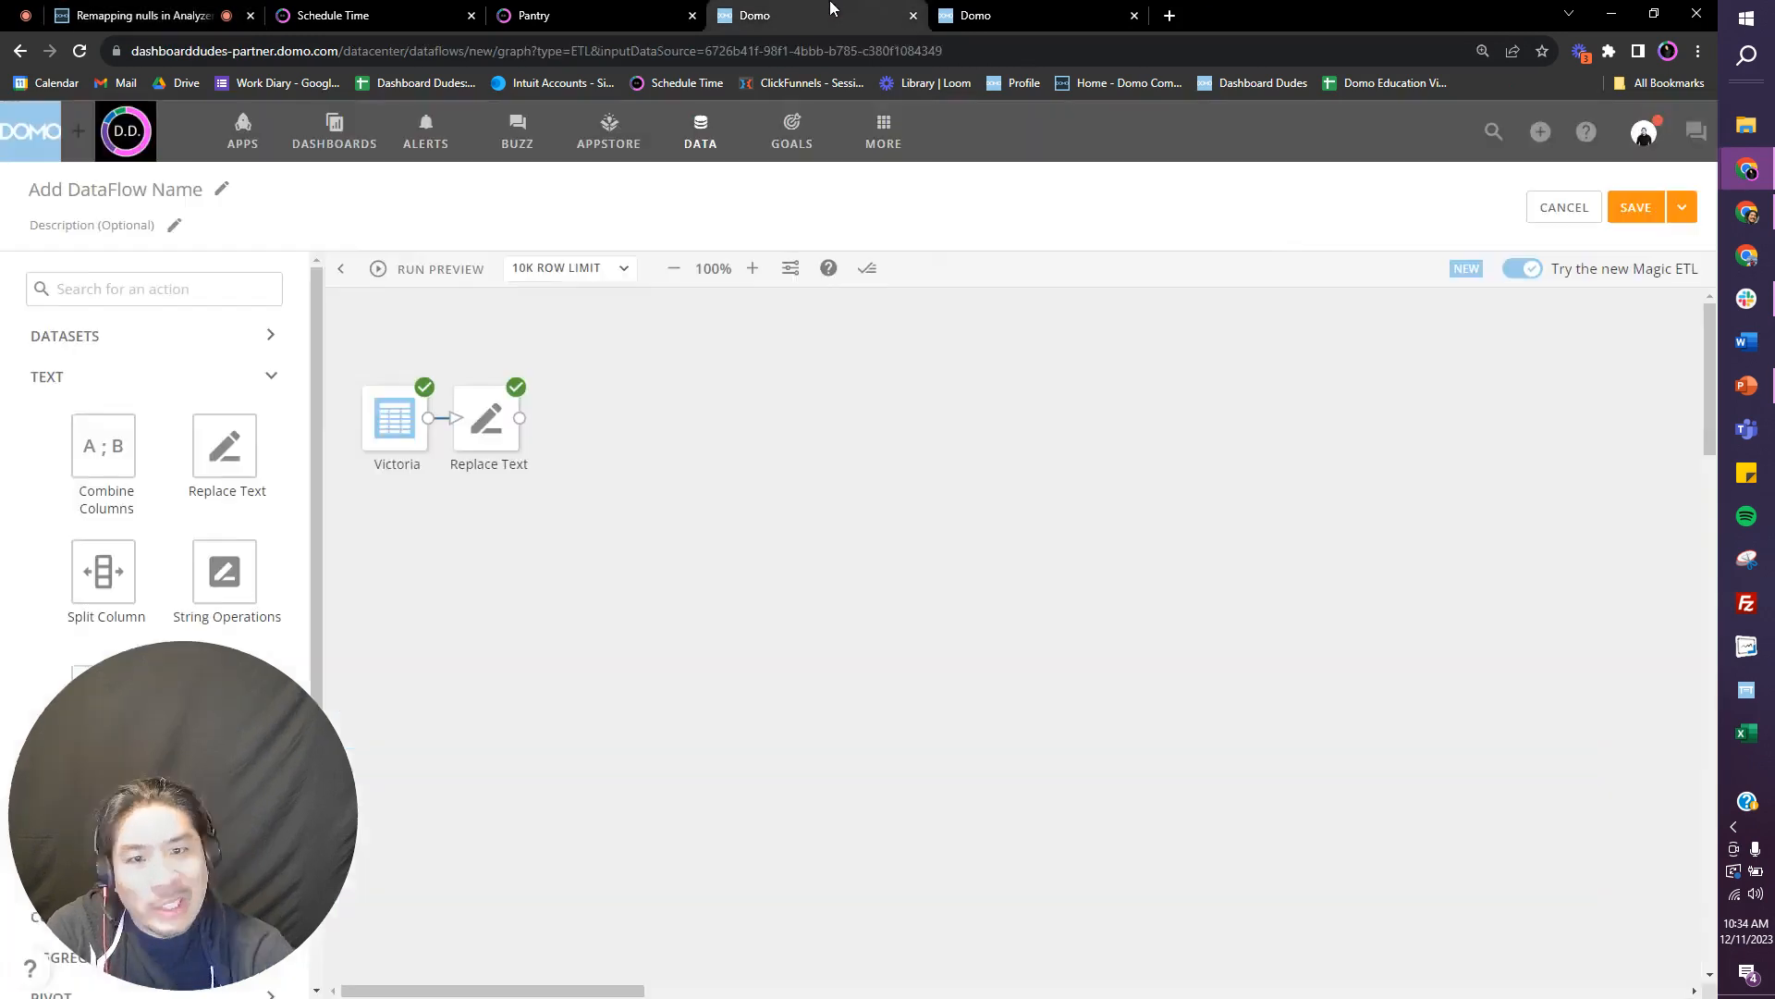
{"action": "left_click", "coordinate": [1552, 209]}
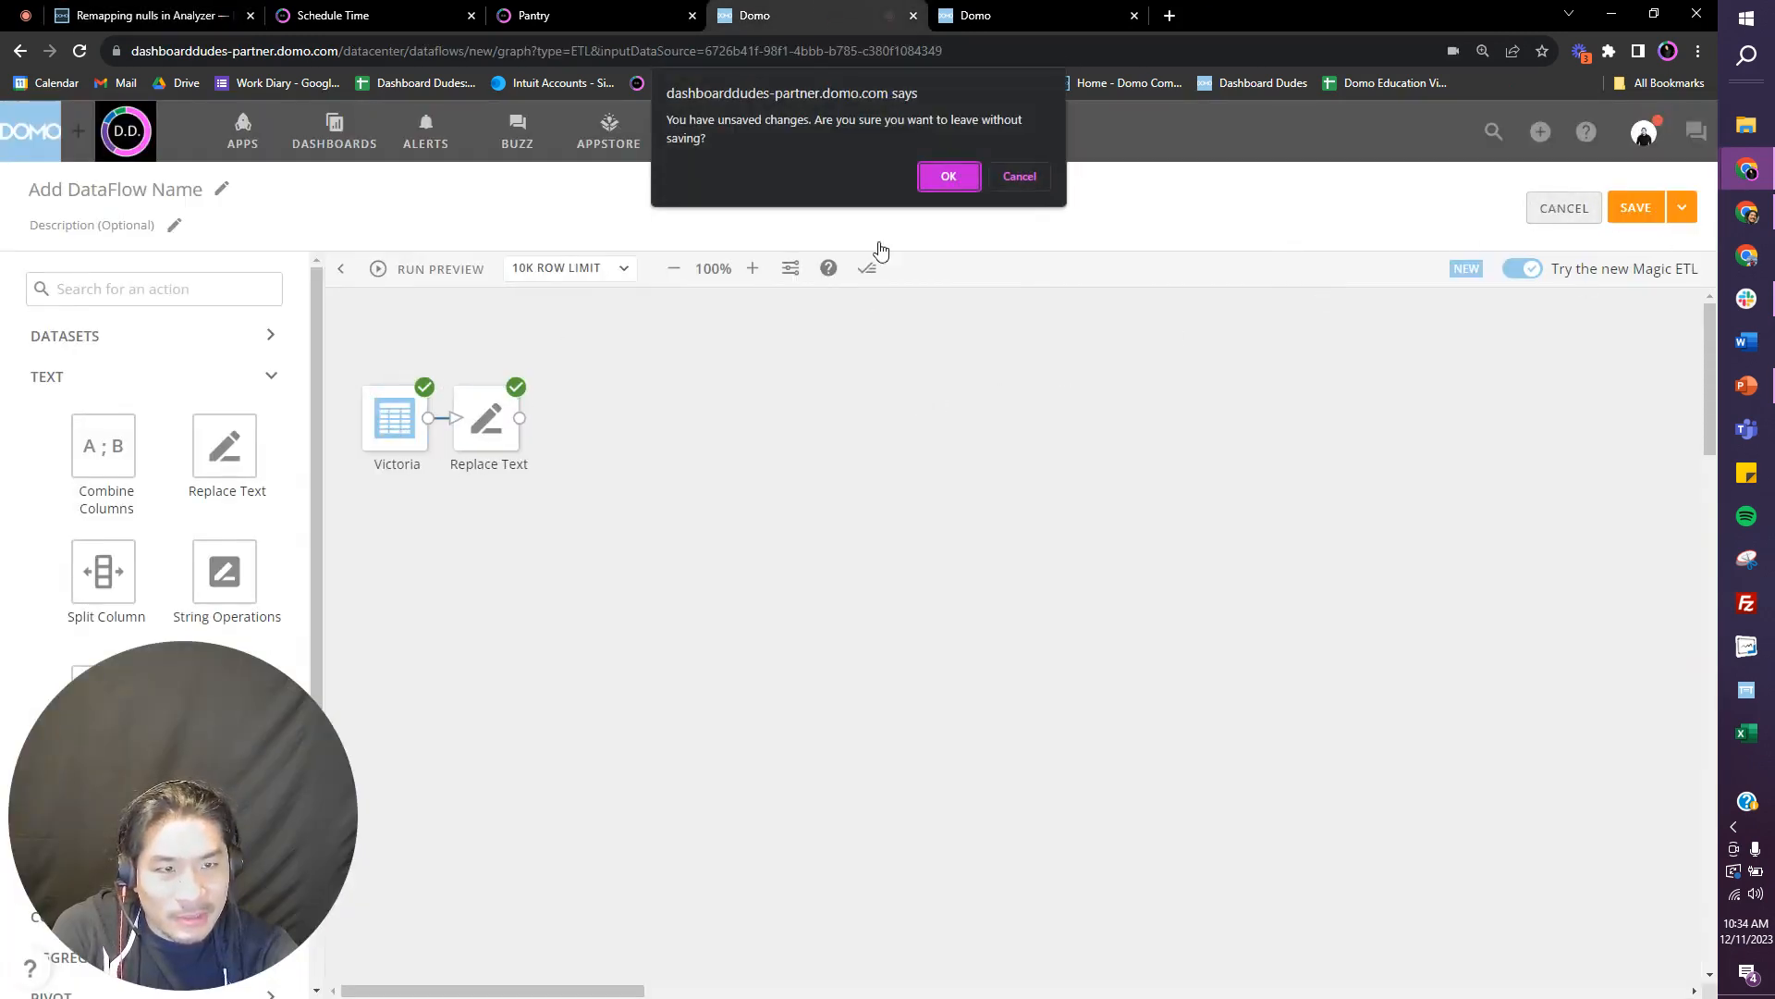
{"action": "left_click", "coordinate": [947, 176]}
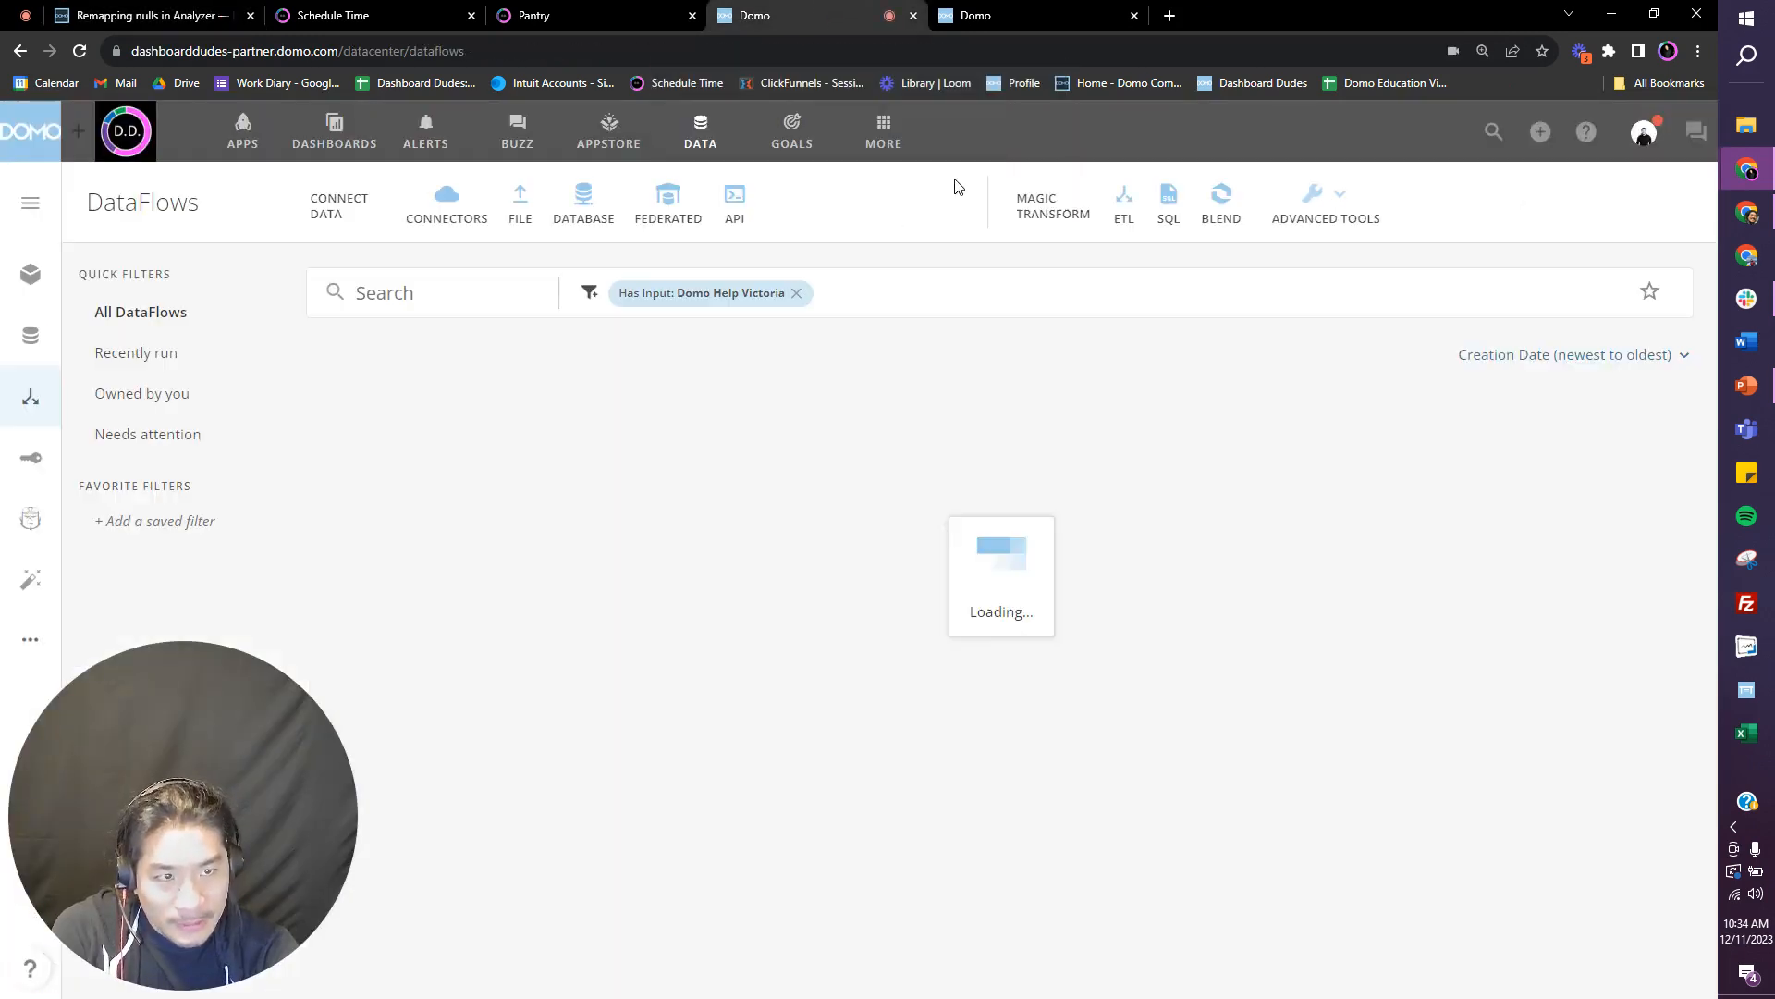
{"action": "left_click", "coordinate": [30, 335]}
{"action": "left_click", "coordinate": [460, 418]}
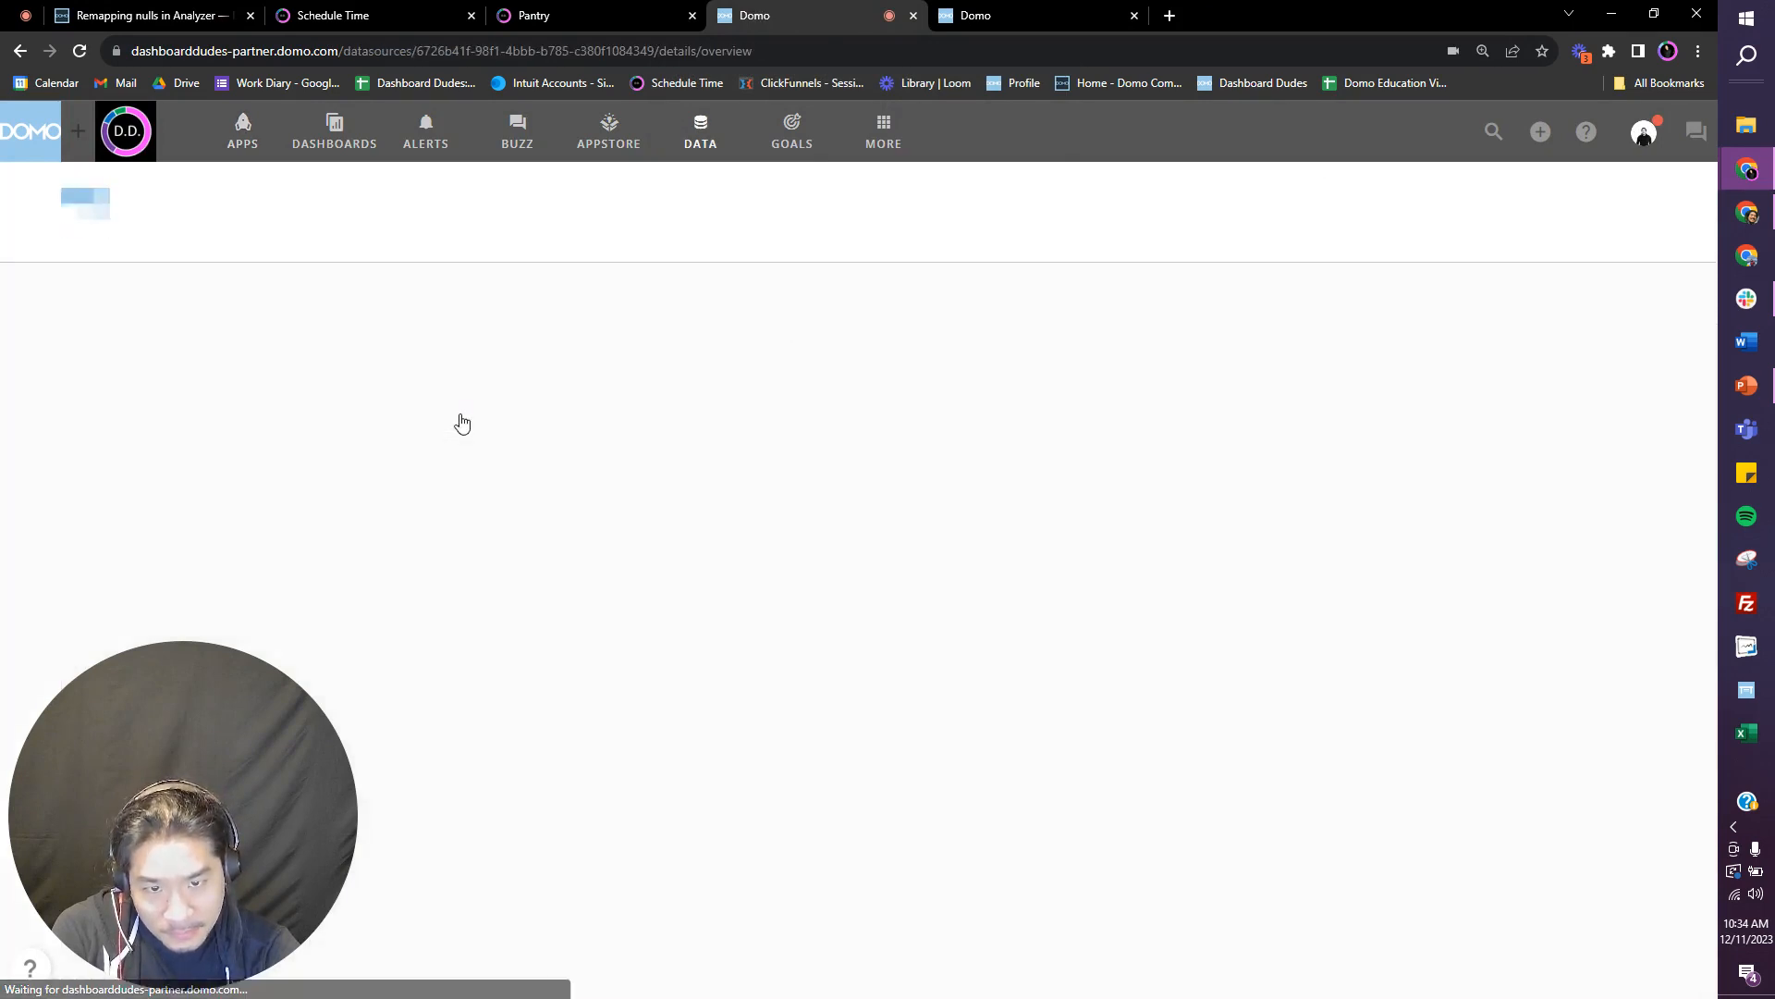
{"action": "left_click", "coordinate": [620, 192]}
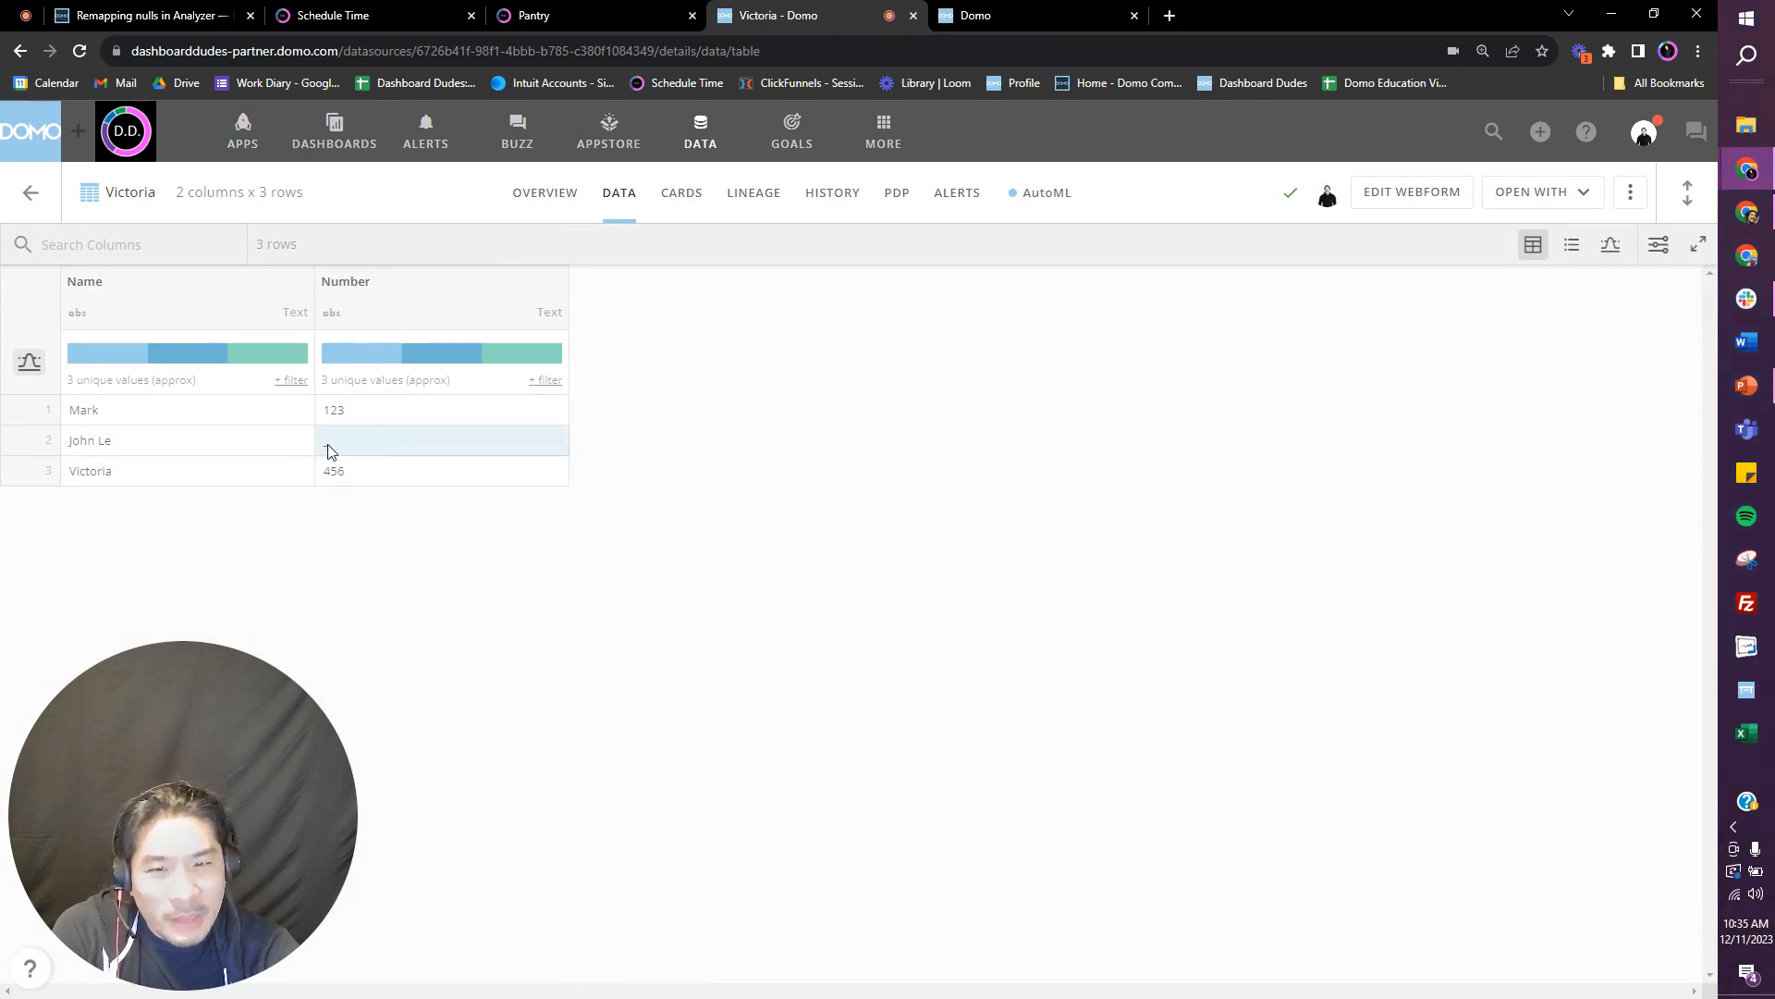
Step: Review the original forum question on remapping nulls again and return to the dataset in Domo
{"action": "left_click", "coordinate": [185, 16]}
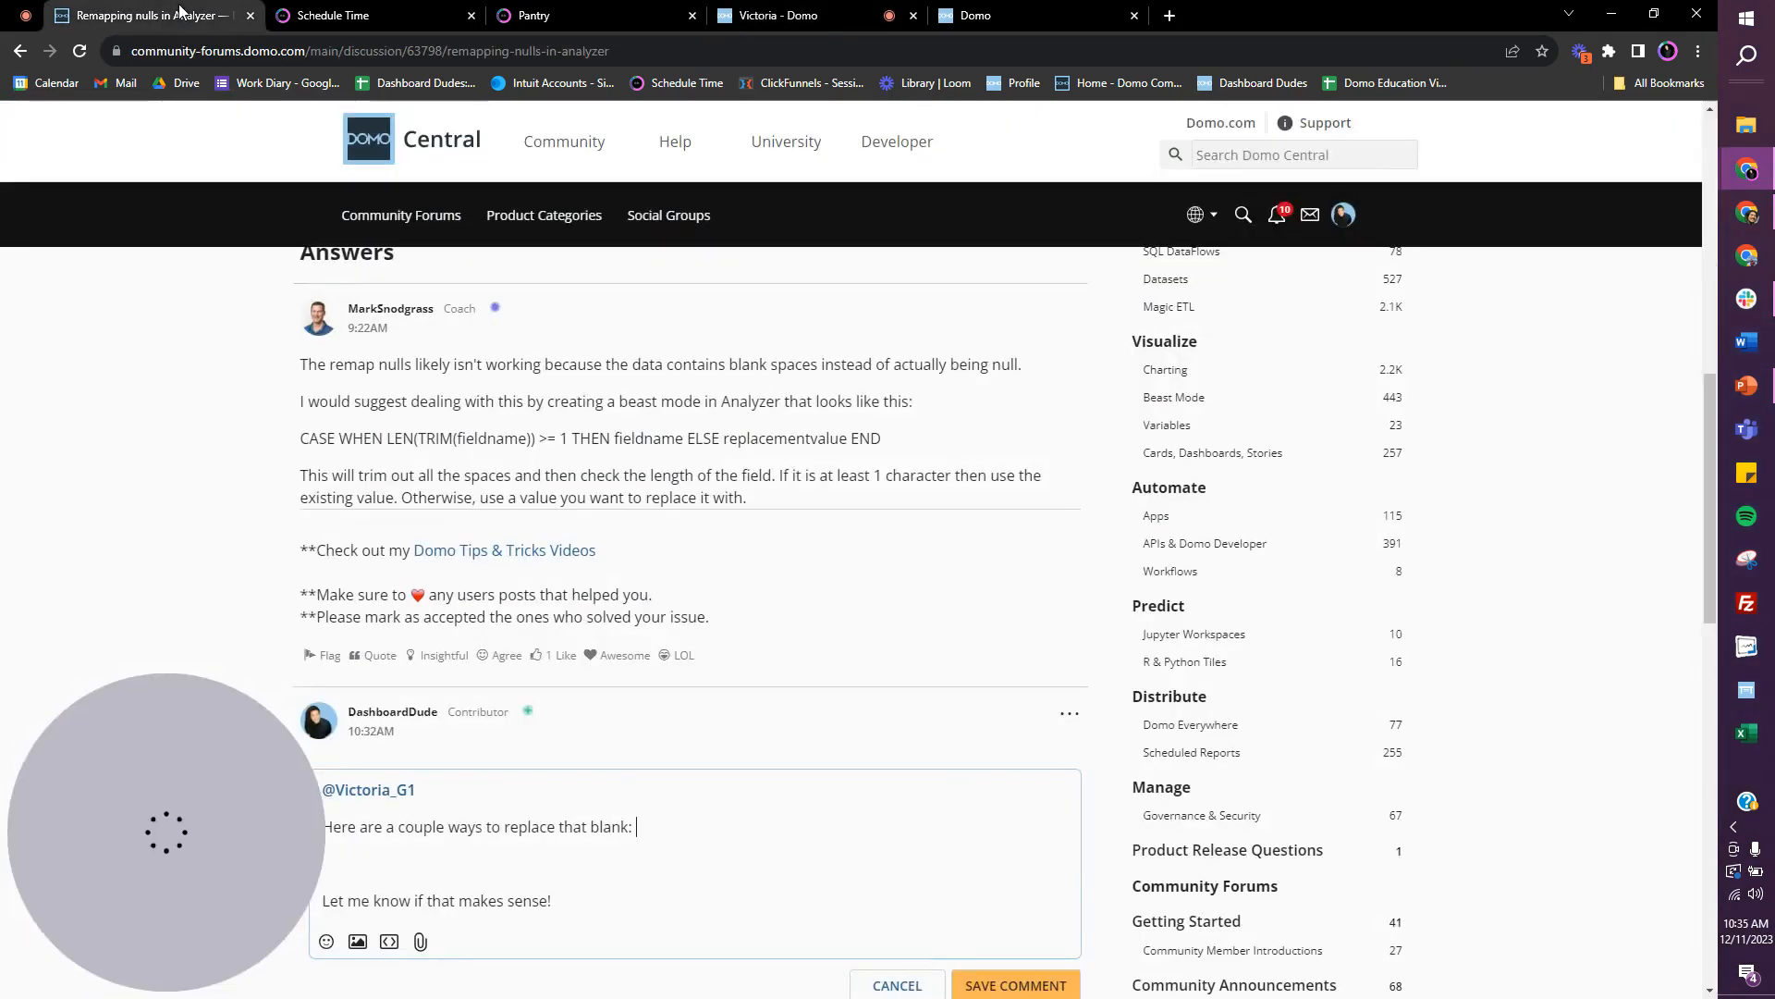
{"action": "scroll", "coordinate": [680, 524], "scroll_direction": "up", "scroll_amount": 10}
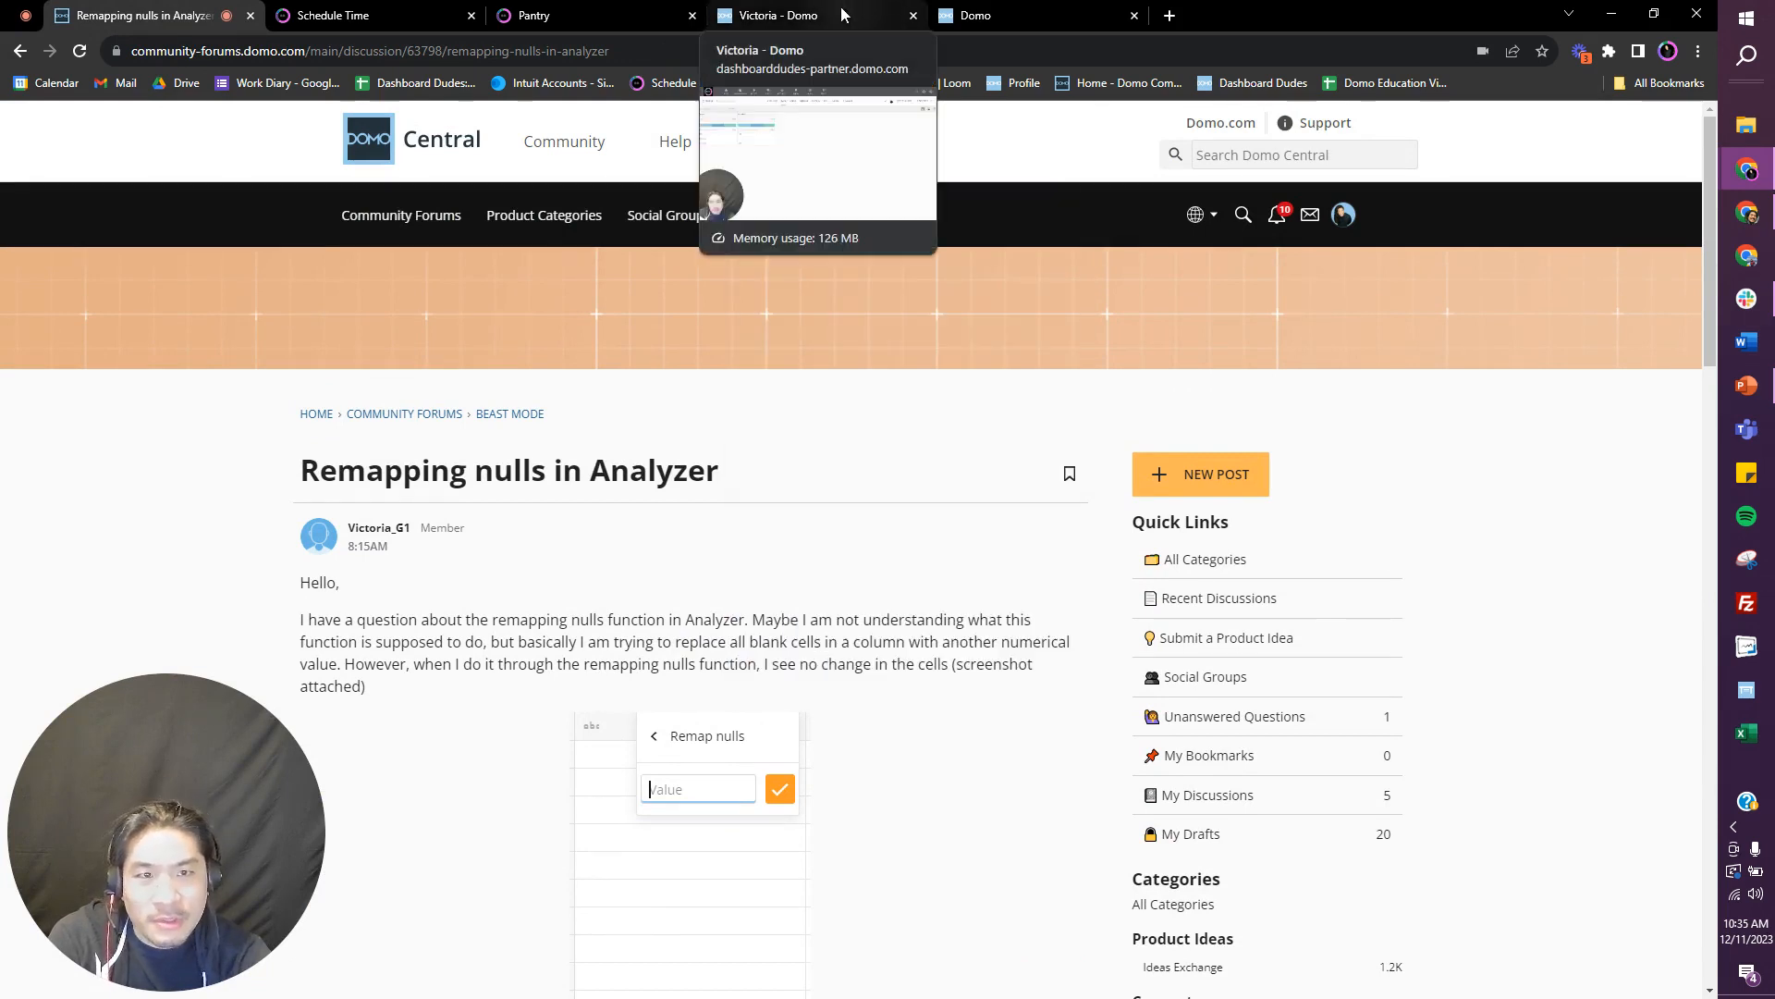
{"action": "left_click", "coordinate": [843, 13]}
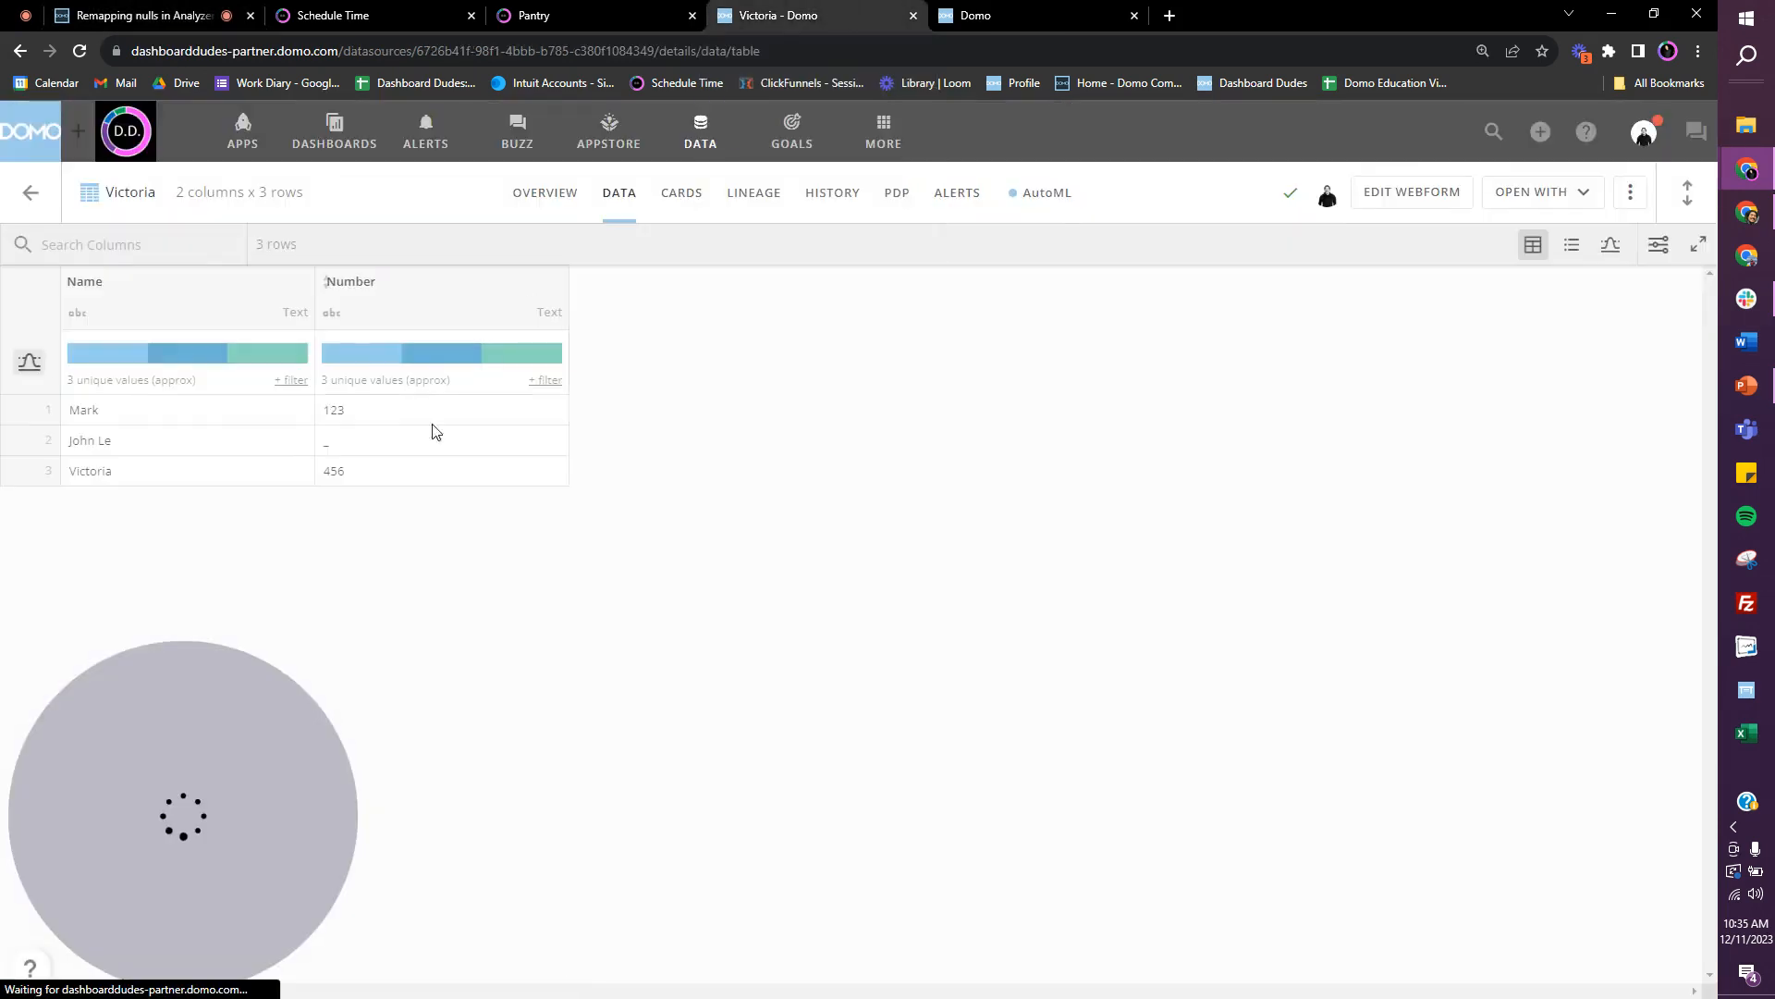
Step: Open the dataset in Magic ETL and connect its input to a new Replace Text action
{"action": "left_click", "coordinate": [1546, 207]}
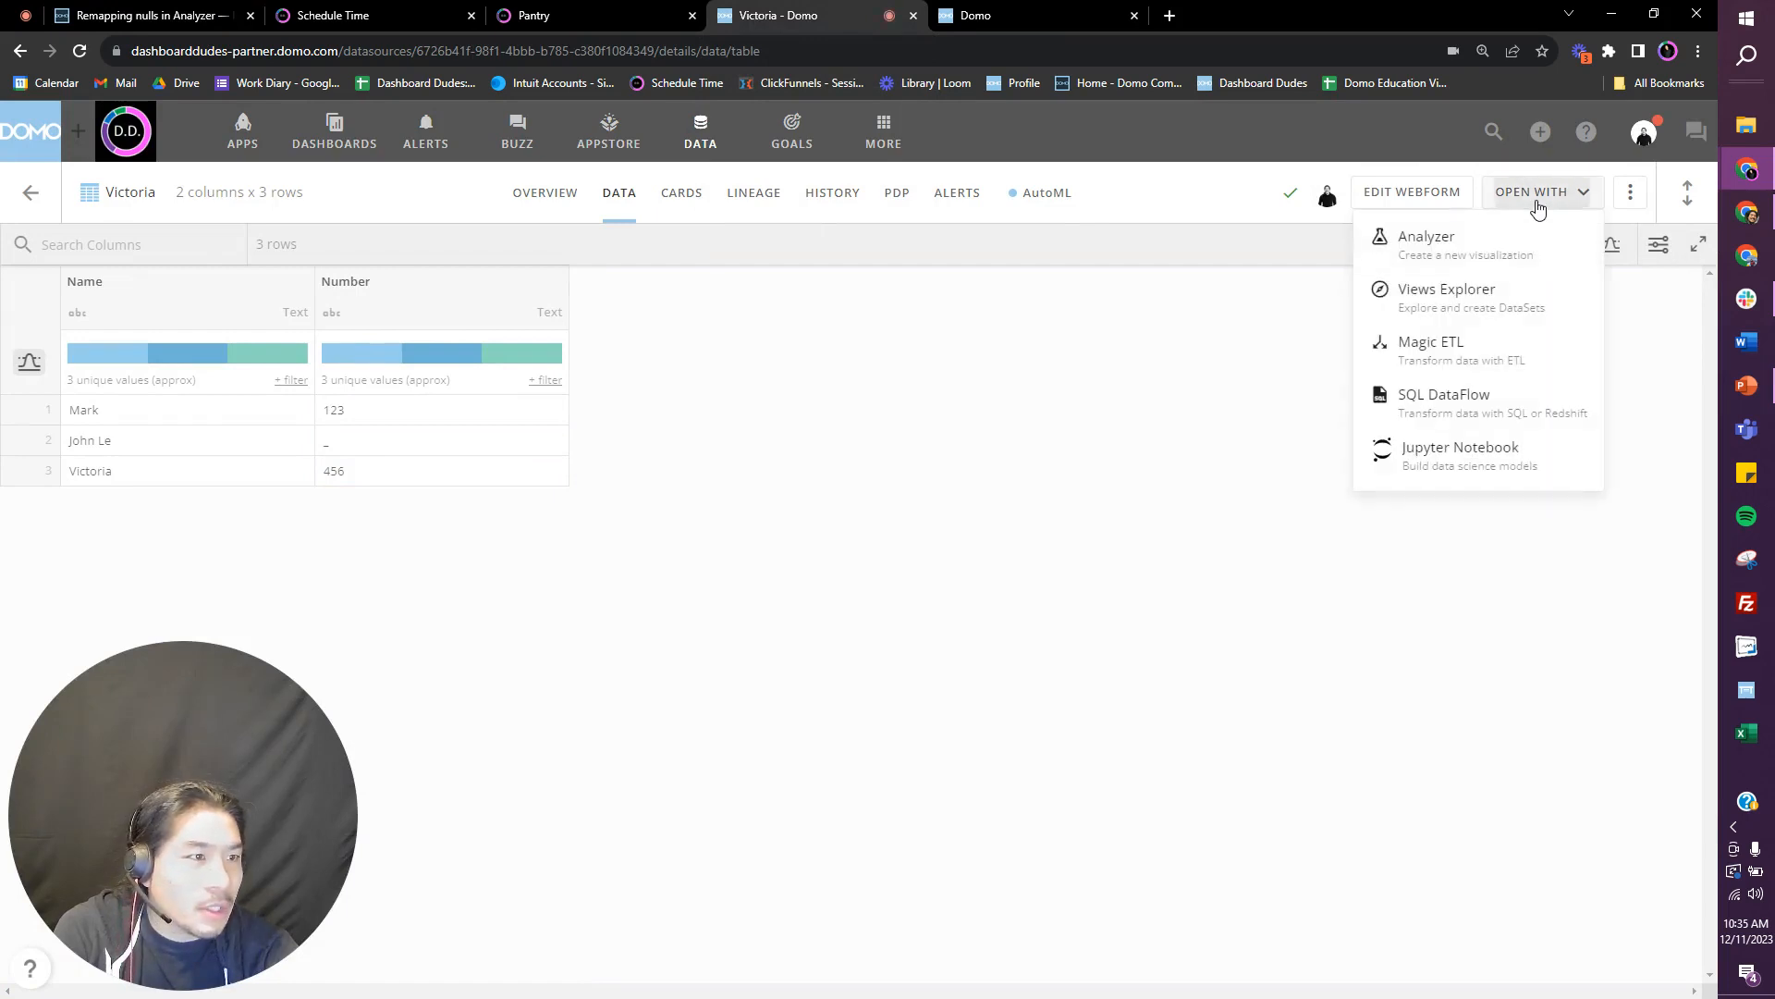
{"action": "left_click", "coordinate": [1473, 356]}
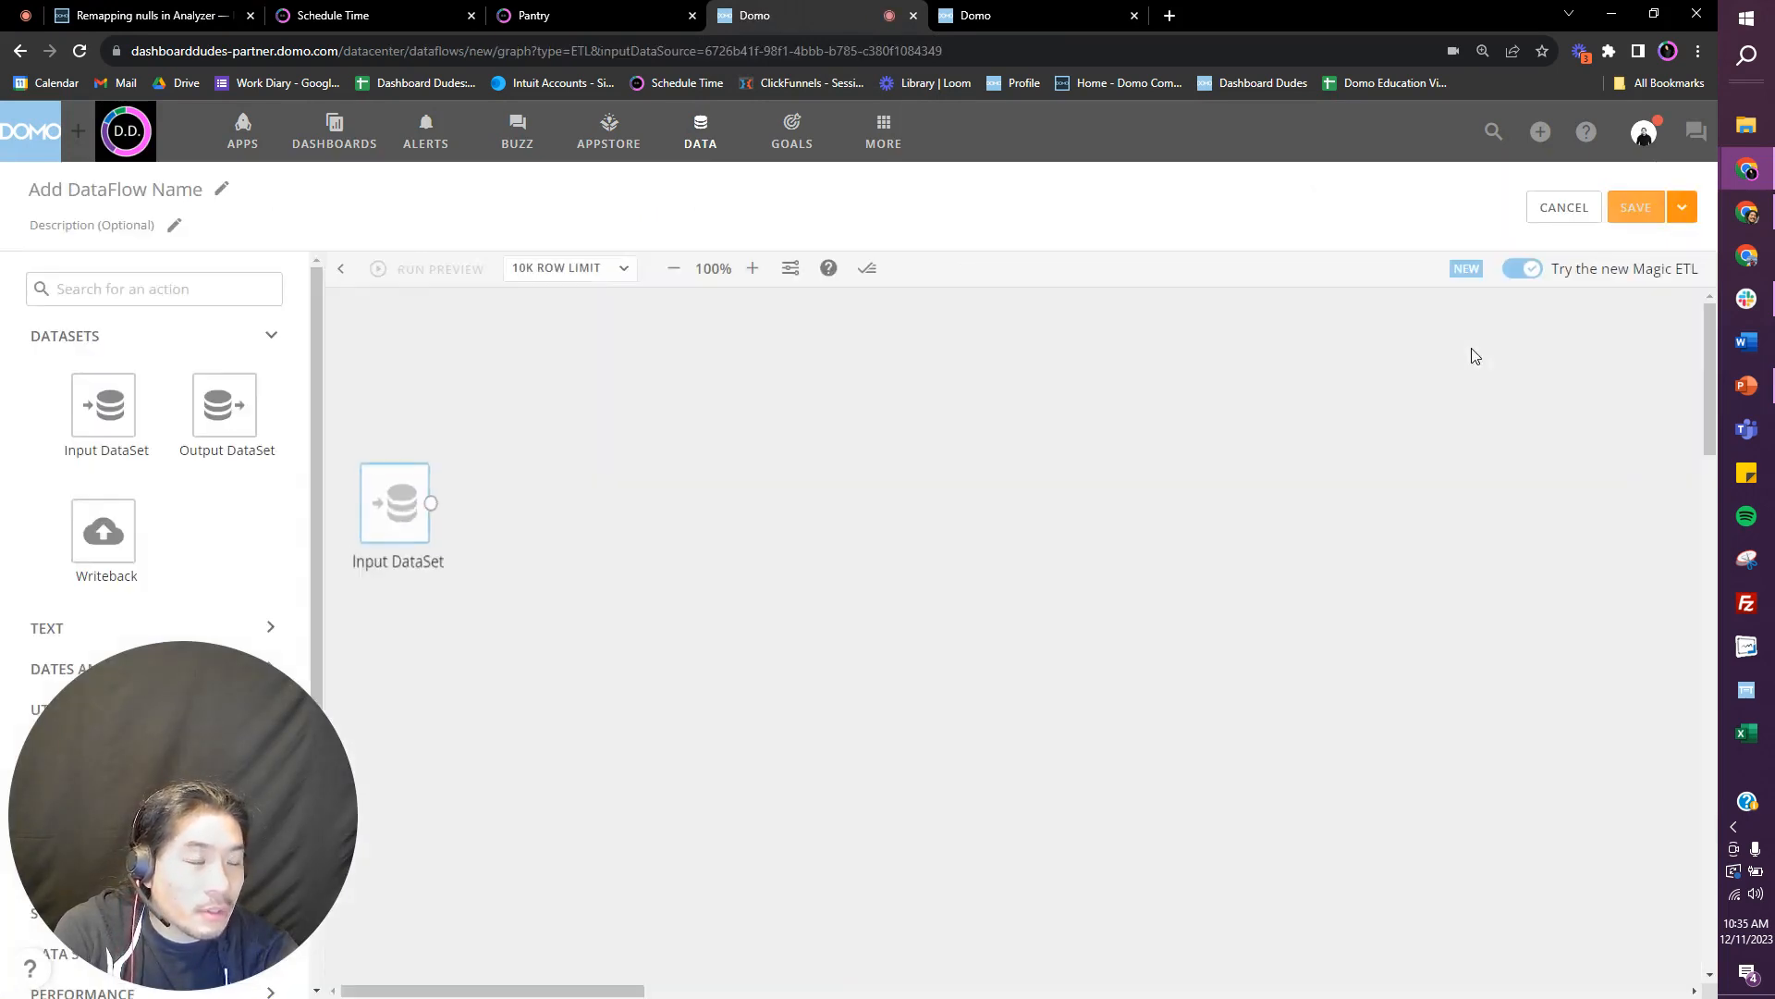
{"action": "left_click", "coordinate": [217, 621]}
{"action": "scroll", "coordinate": [218, 499], "scroll_direction": "down", "scroll_amount": 5}
{"action": "scroll", "coordinate": [222, 463], "scroll_direction": "up", "scroll_amount": 2}
{"action": "left_click_drag", "start_coordinate": [232, 417], "coordinate": [543, 503]}
{"action": "left_click", "coordinate": [515, 364]}
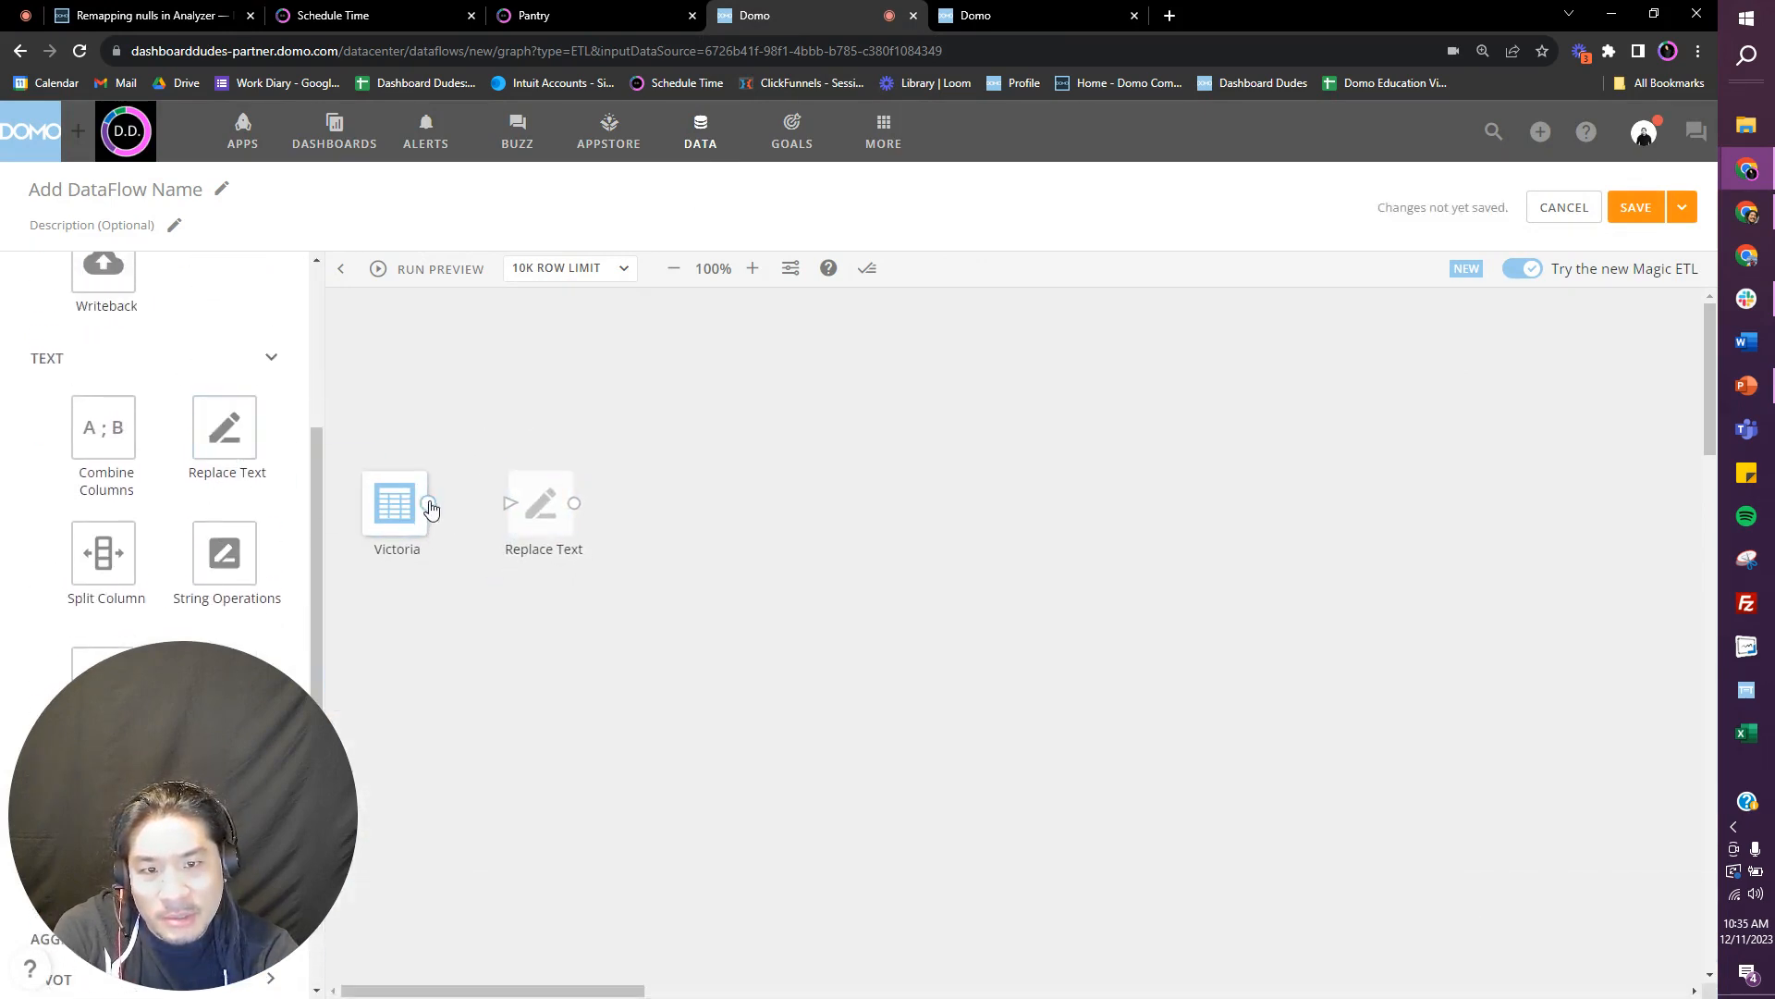
{"action": "left_click_drag", "start_coordinate": [428, 503], "coordinate": [509, 503]}
Step: Configure Replace Text to search the Number column for an empty string and replace it with 999
{"action": "left_click", "coordinate": [468, 829]}
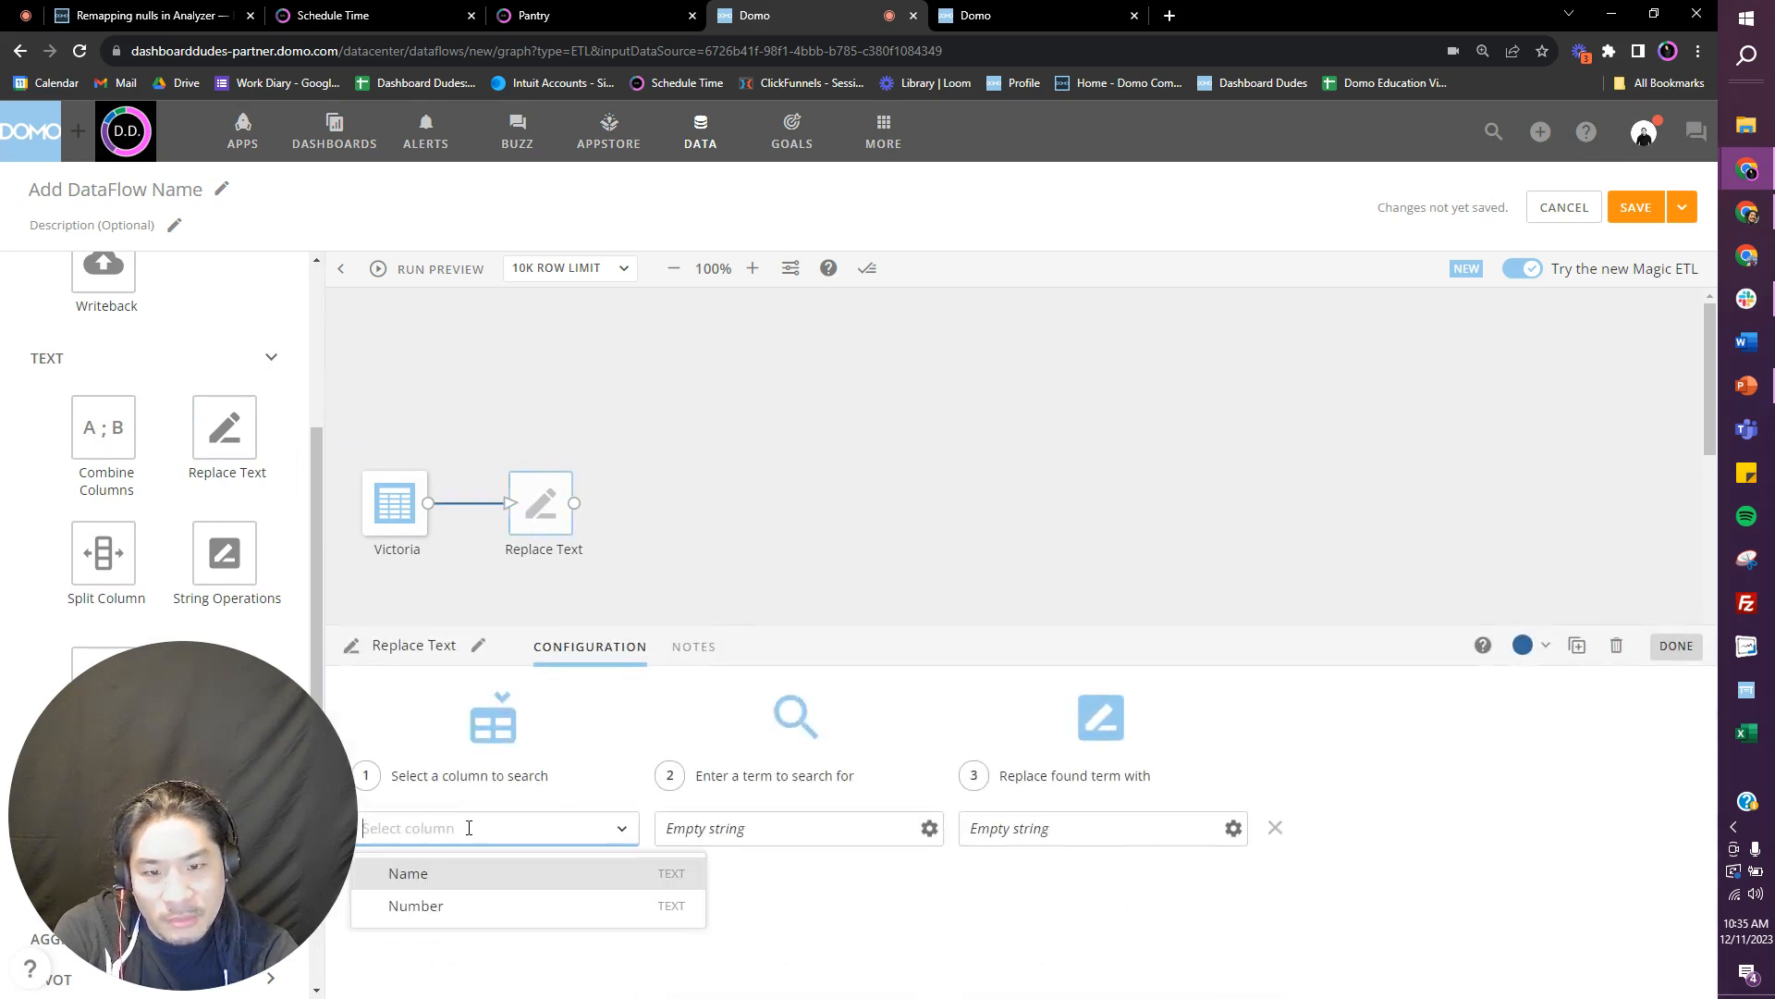
{"action": "left_click", "coordinate": [456, 907]}
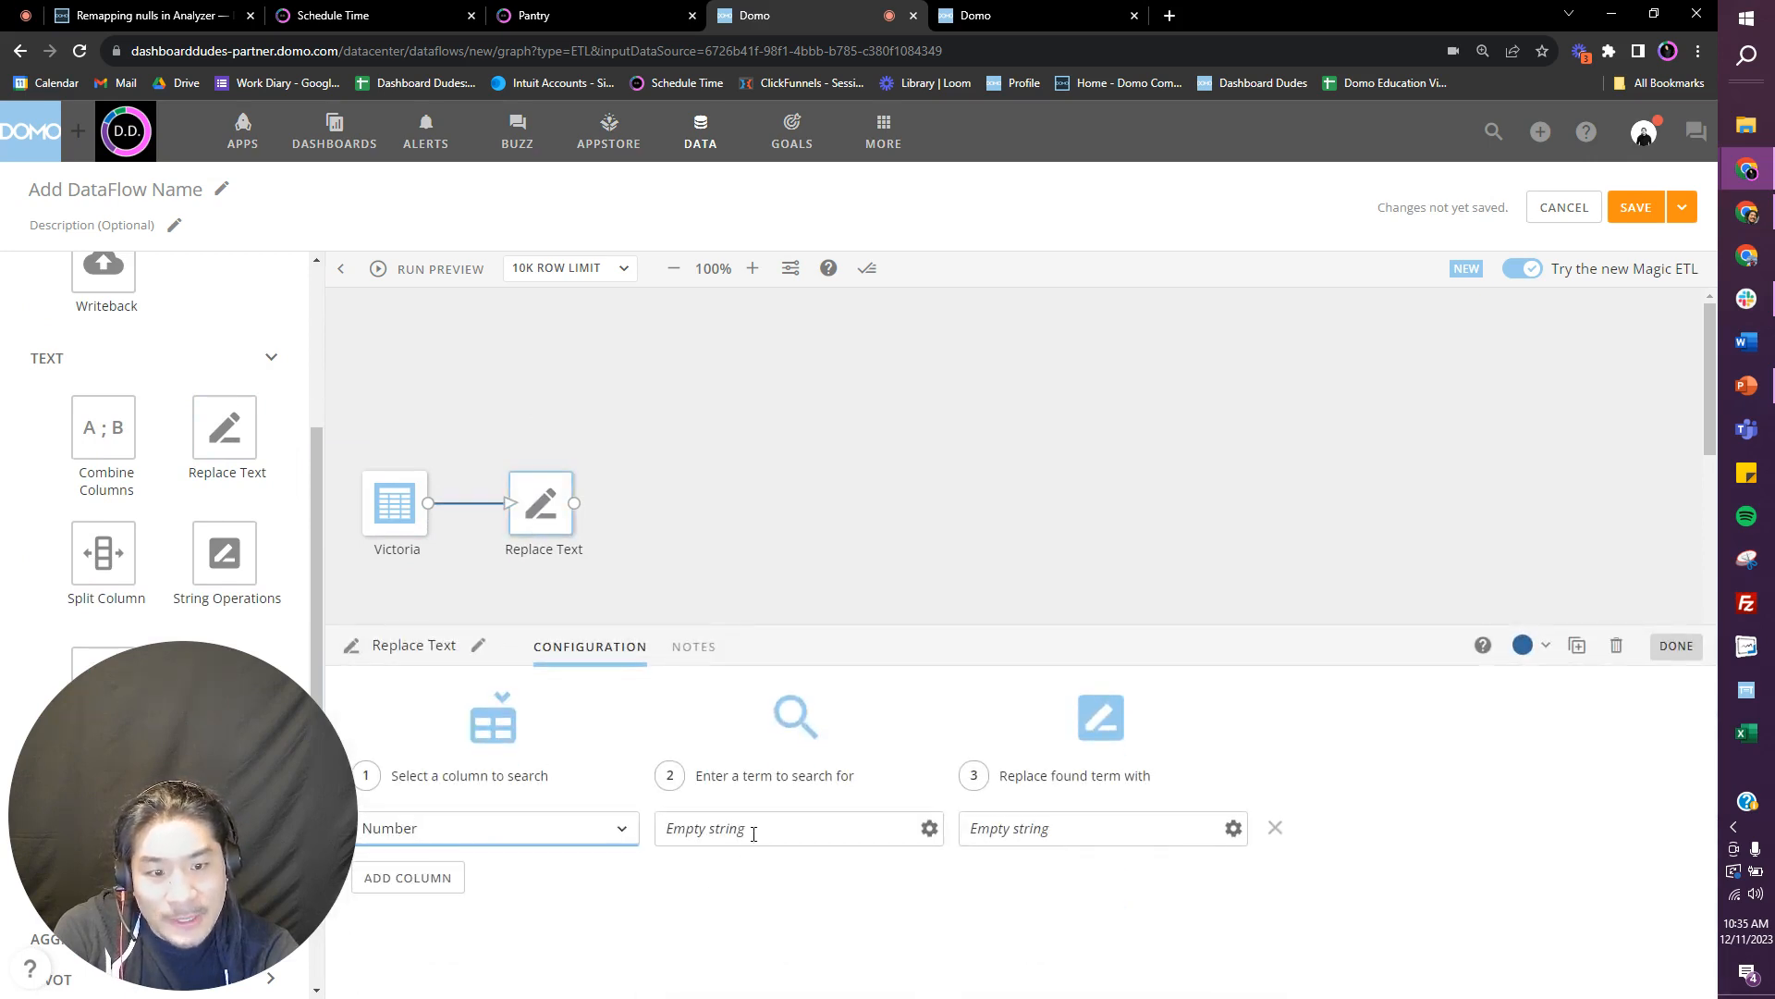
{"action": "triple_click", "coordinate": [1086, 838]}
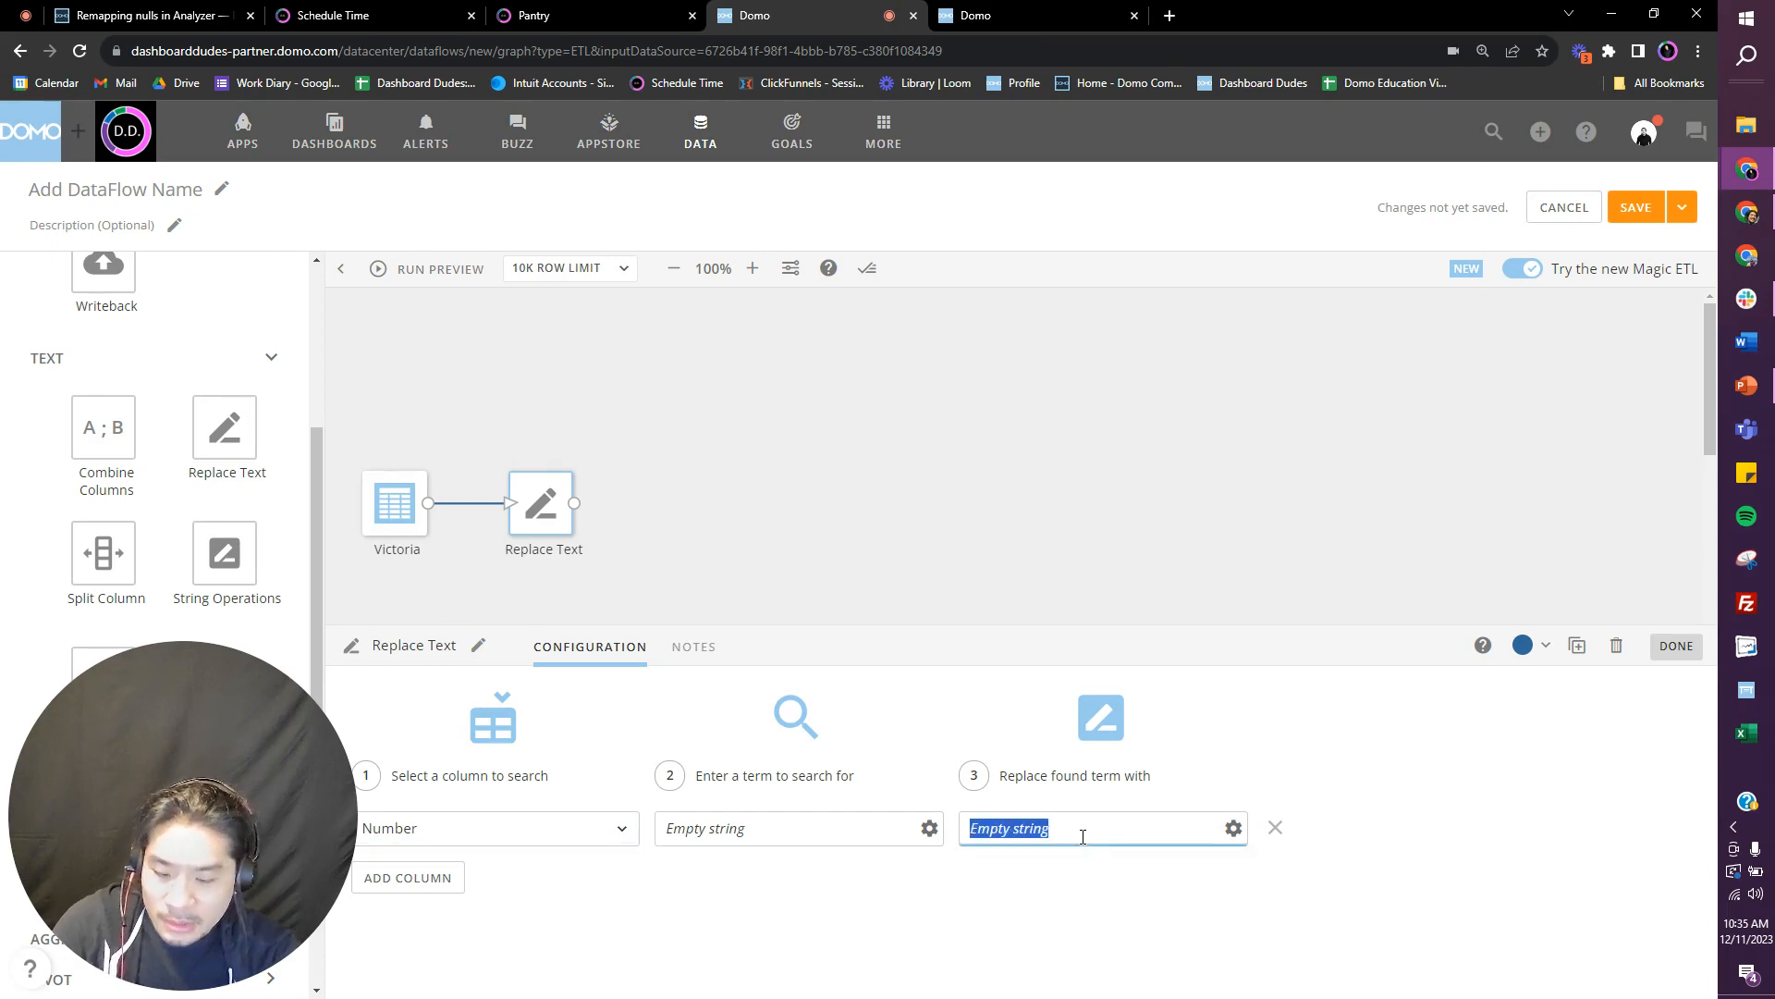
{"action": "type", "text": "999"}
Step: Add a second replacement rule that changes null values in the Number column to 999
{"action": "left_click", "coordinate": [411, 878]}
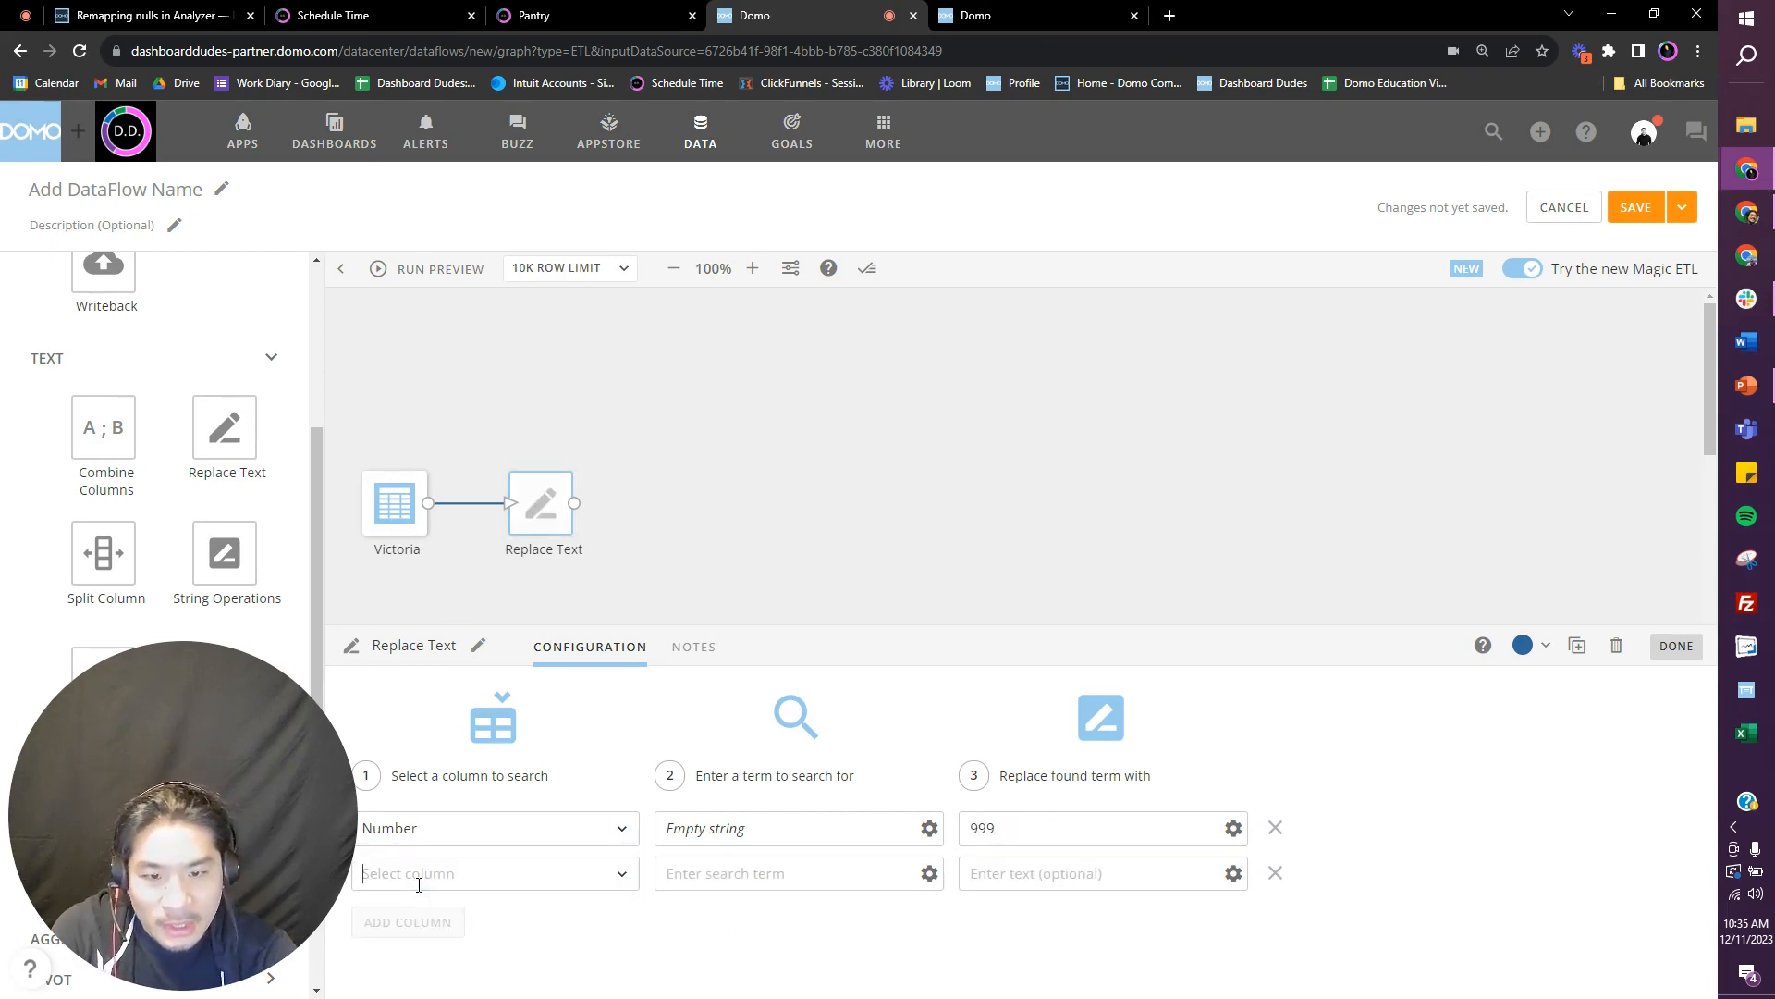
{"action": "left_click", "coordinate": [428, 873]}
{"action": "left_click", "coordinate": [456, 949]}
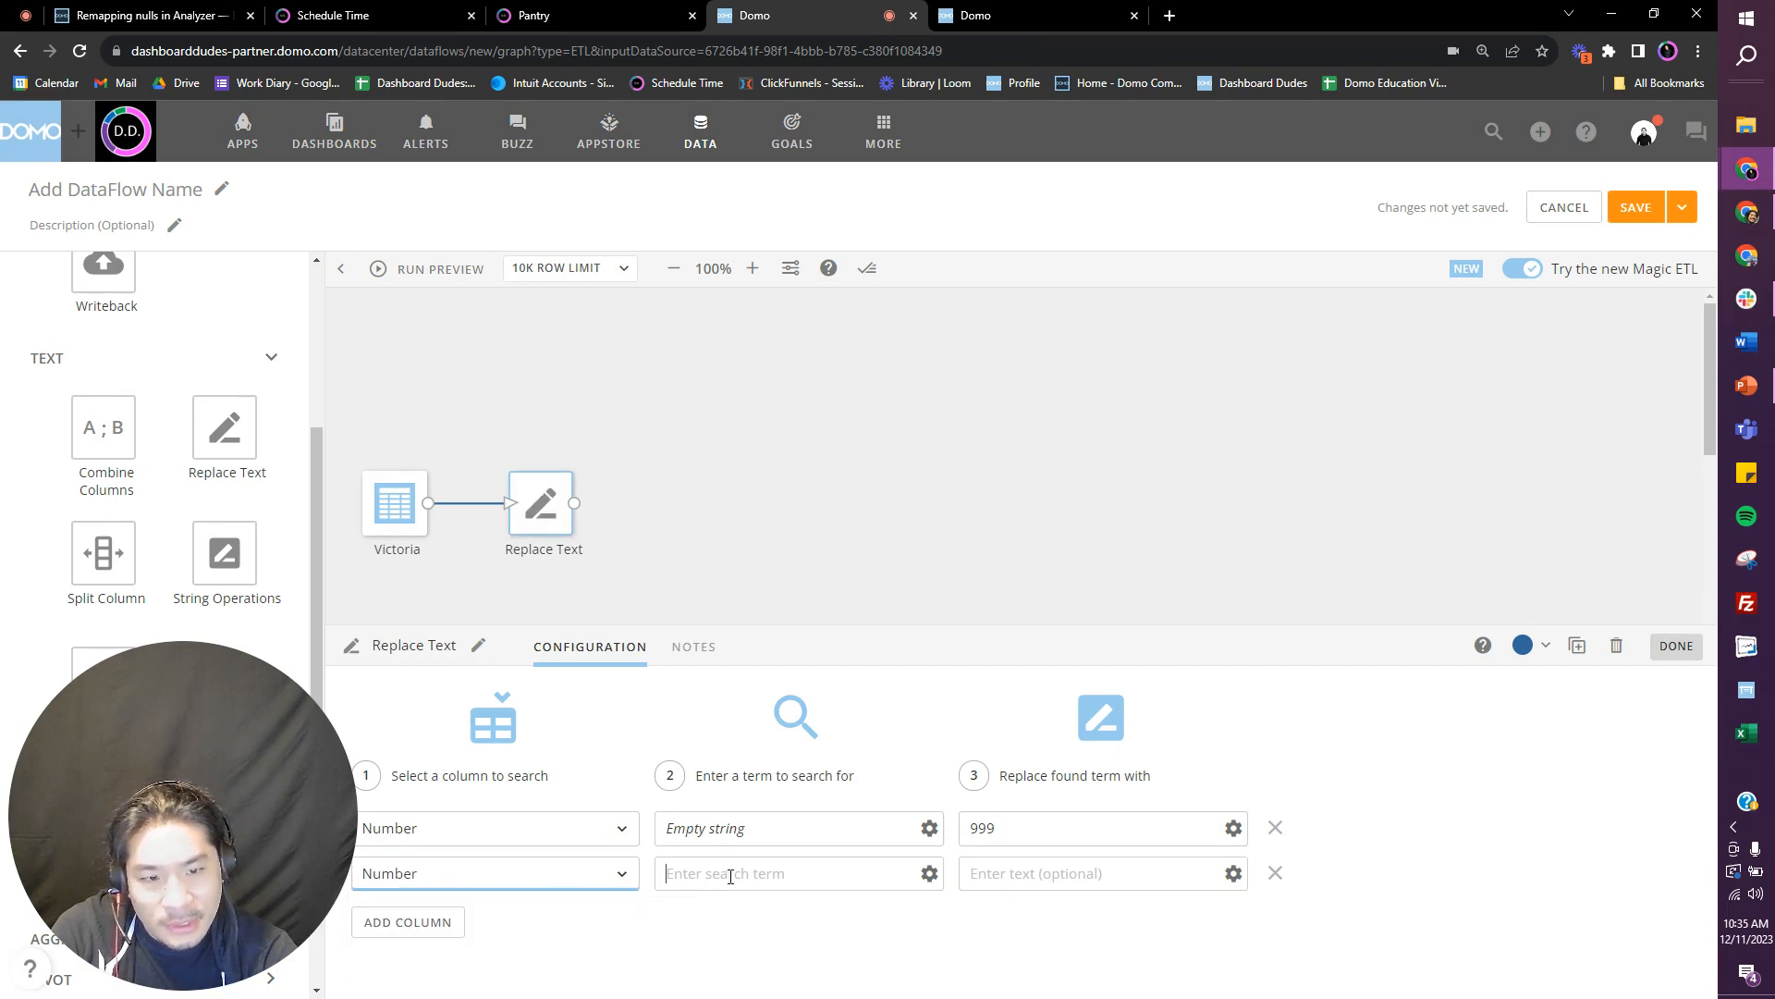
{"action": "left_click", "coordinate": [929, 873]}
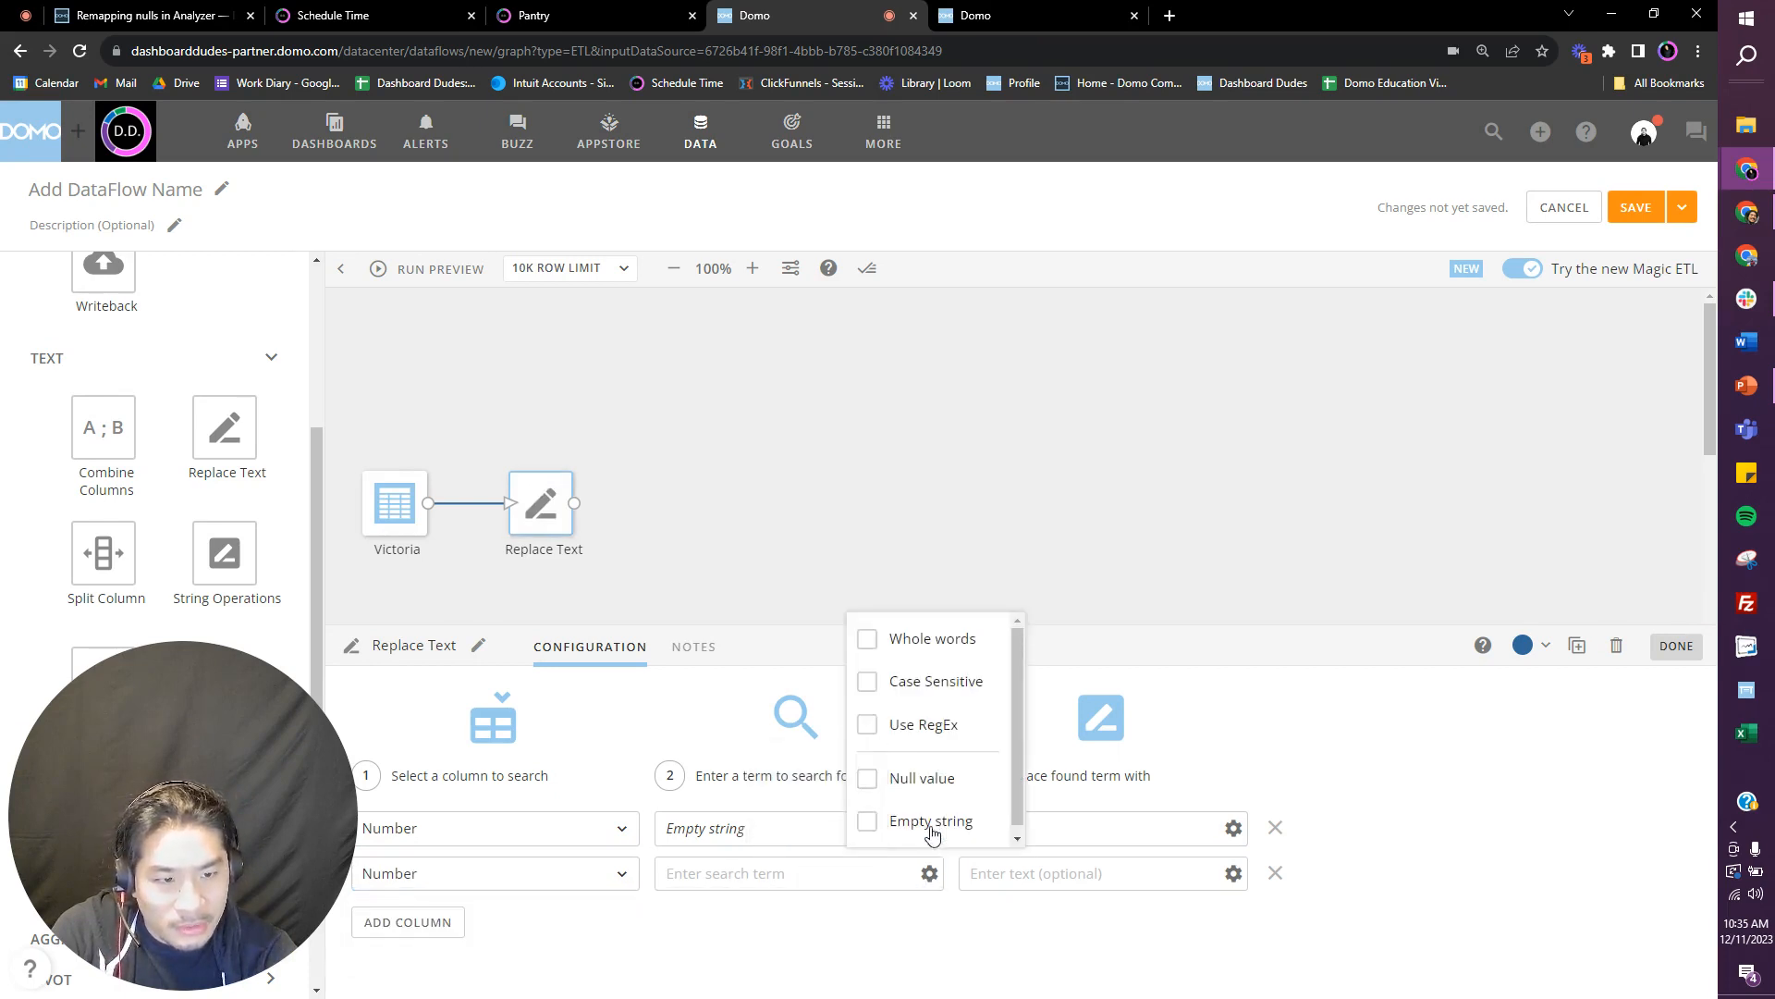
{"action": "left_click", "coordinate": [922, 777]}
{"action": "left_click", "coordinate": [1037, 873]}
{"action": "type", "text": "999"}
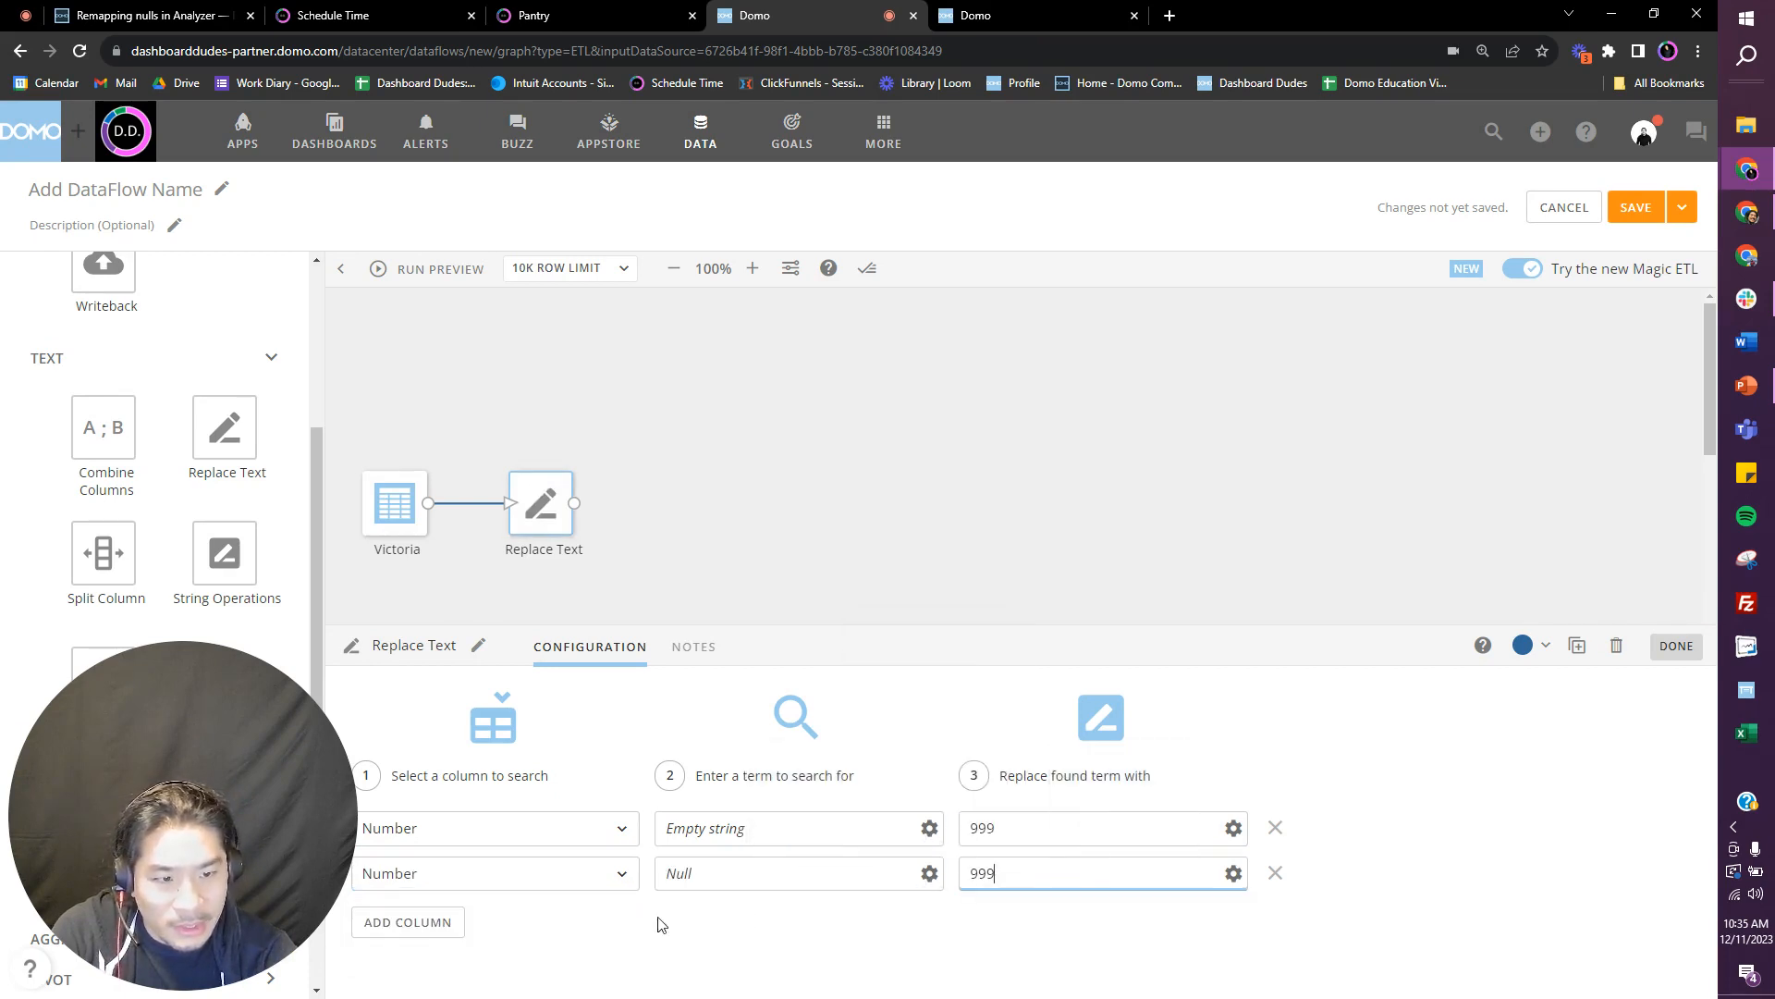
Step: Add a third replacement rule that changes "_" in the Number column to 999, and close the action's configuration
{"action": "left_click", "coordinate": [397, 921]}
{"action": "left_click", "coordinate": [495, 914]}
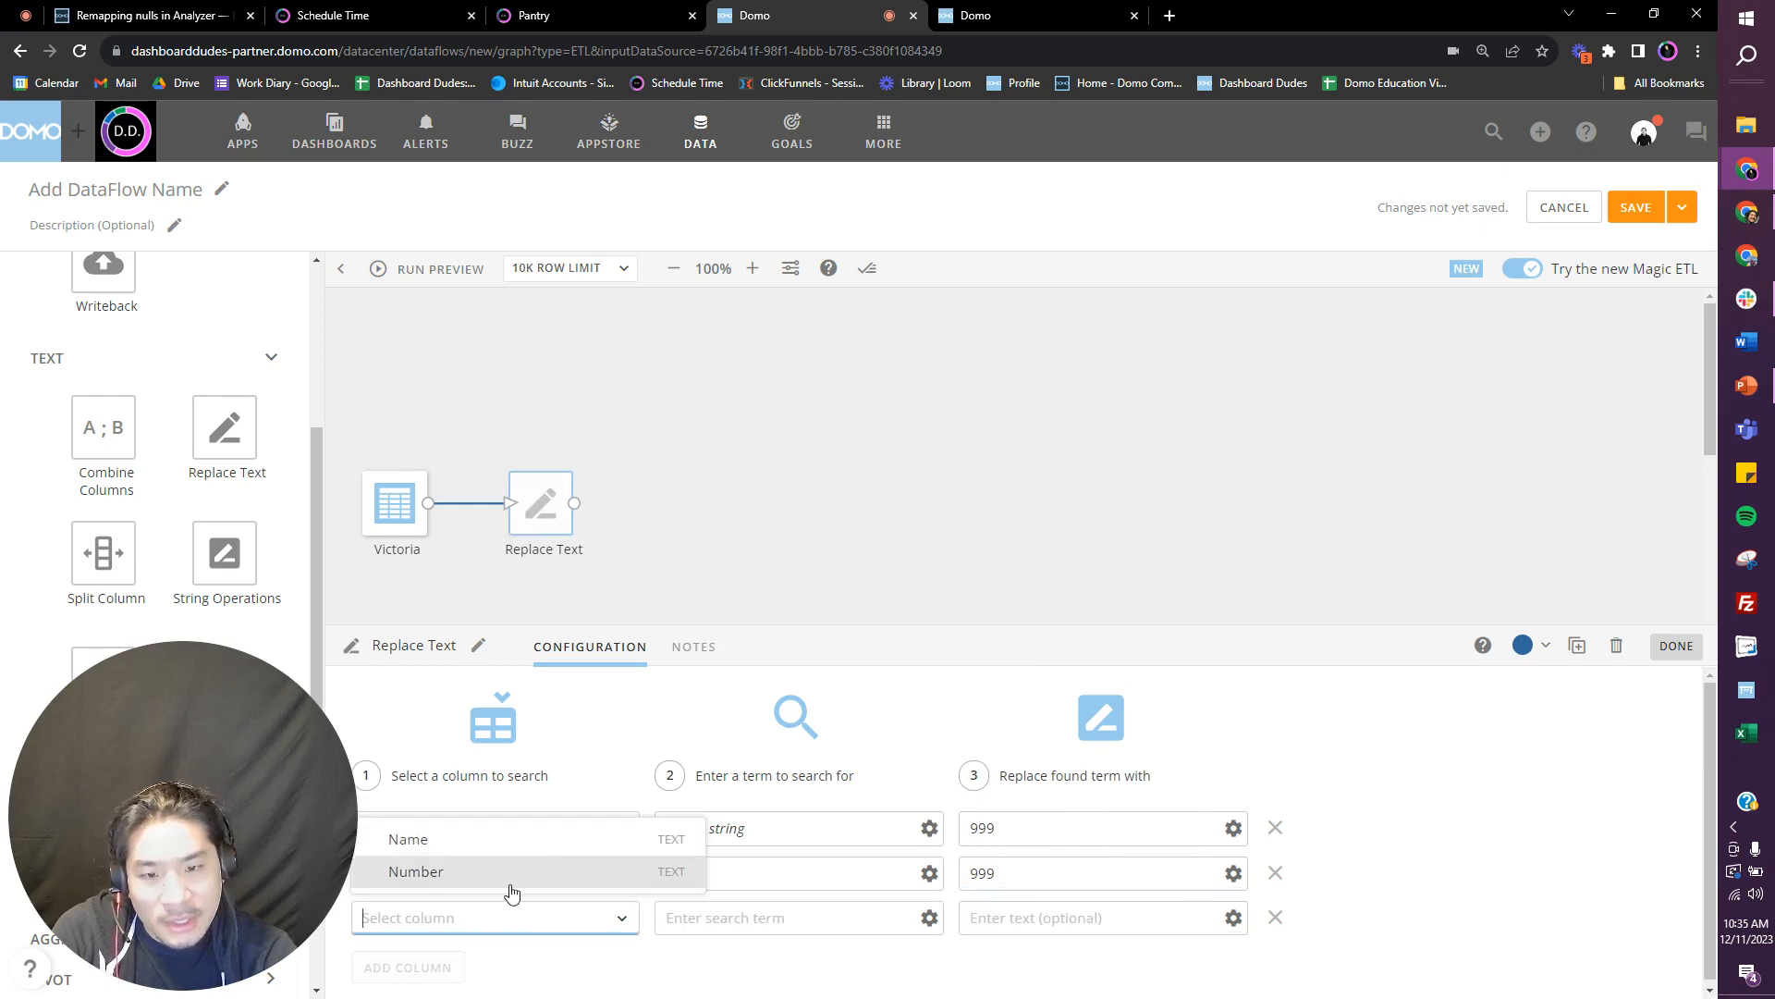
{"action": "left_click", "coordinate": [510, 886]}
{"action": "left_click", "coordinate": [727, 923]}
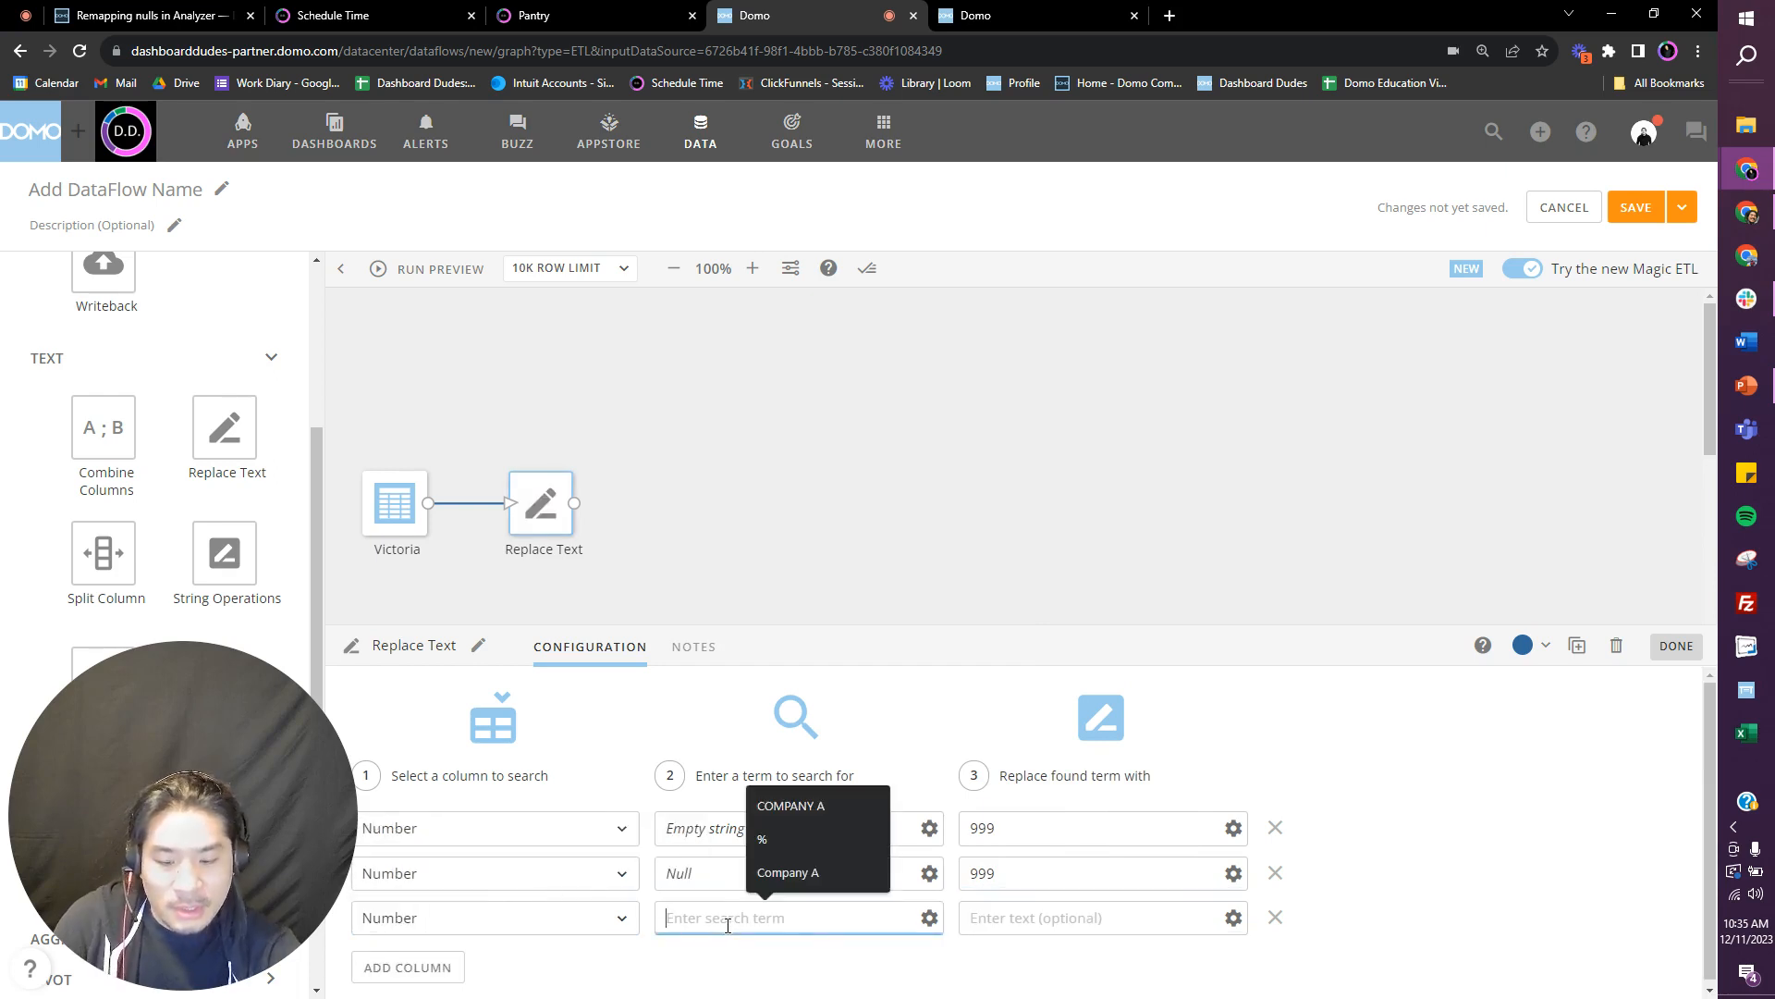
{"action": "type", "text": "_"}
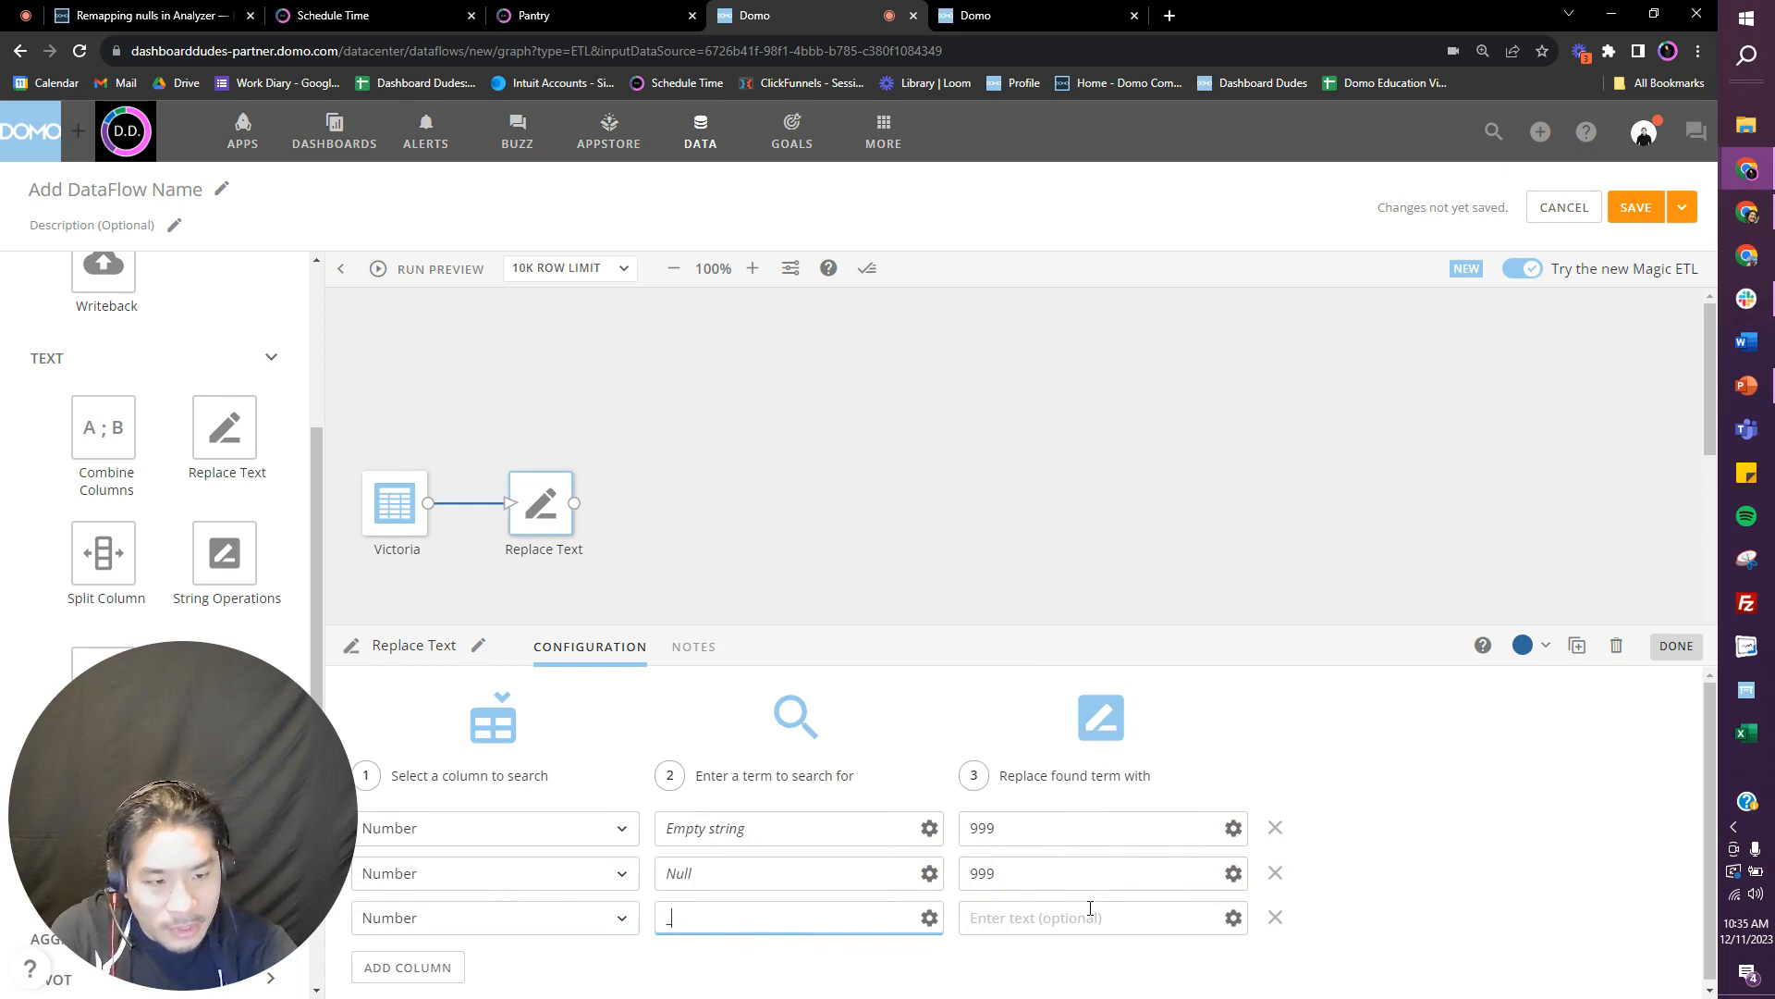
{"action": "left_click", "coordinate": [1090, 909]}
{"action": "type", "text": "999"}
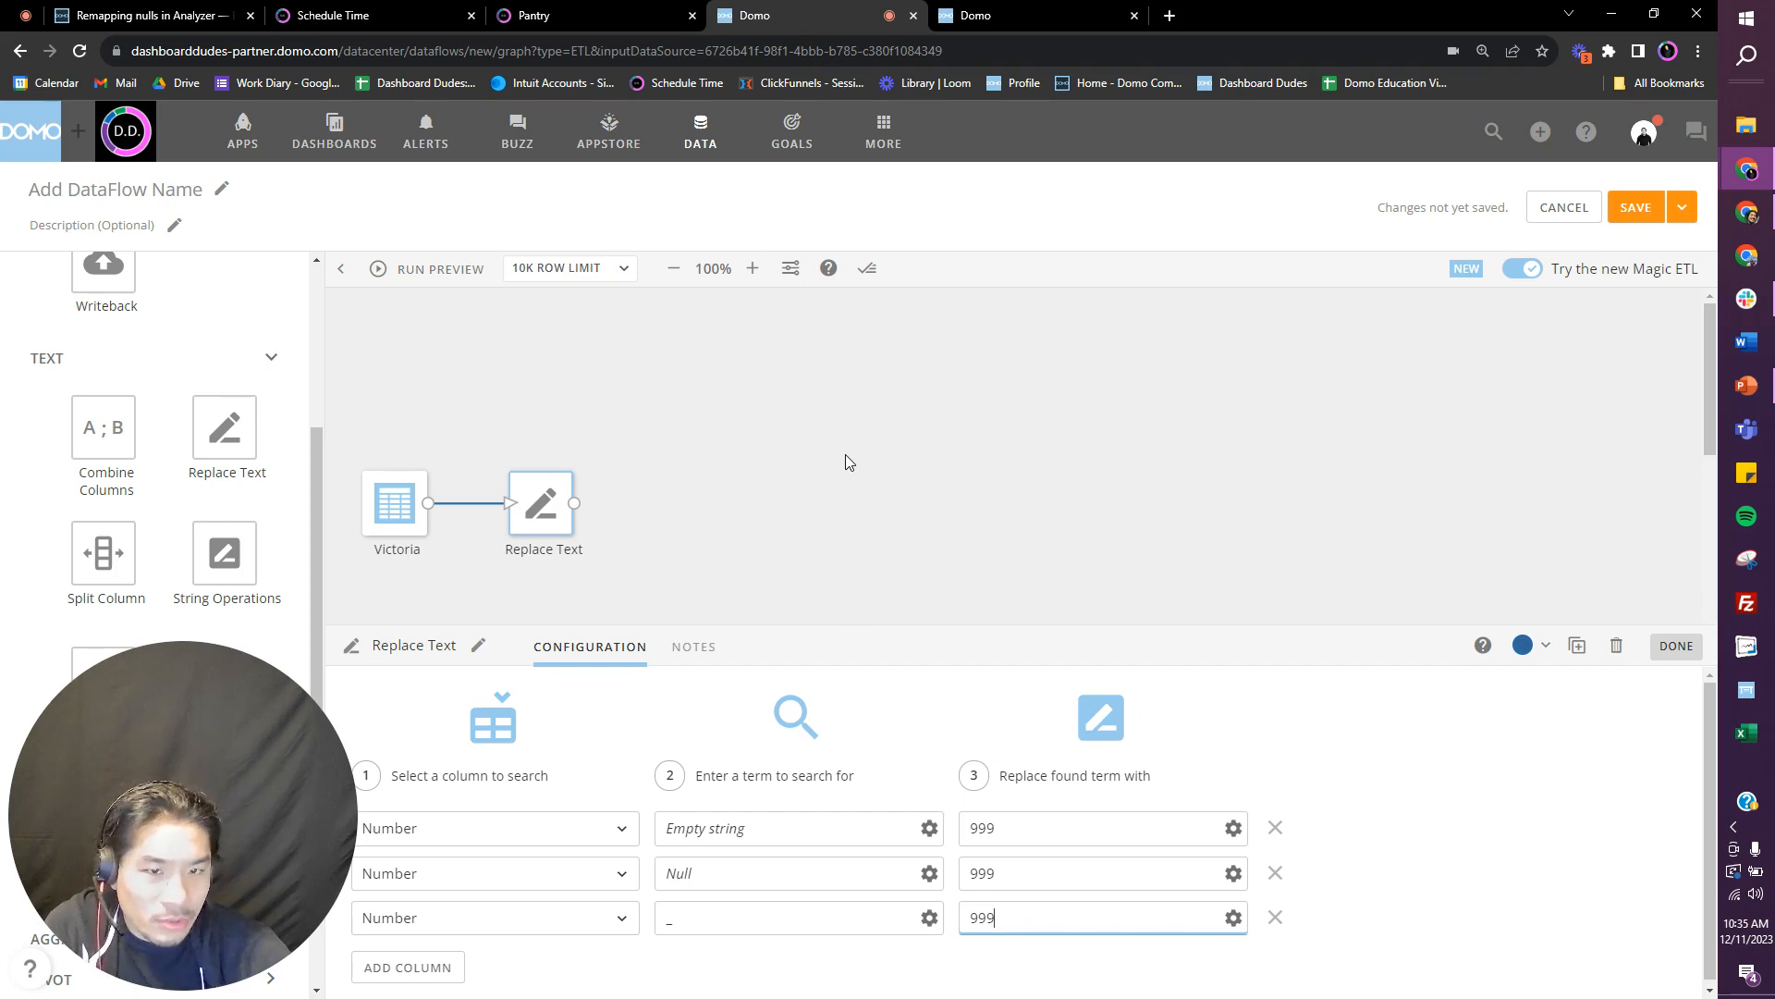
{"action": "left_click", "coordinate": [737, 493]}
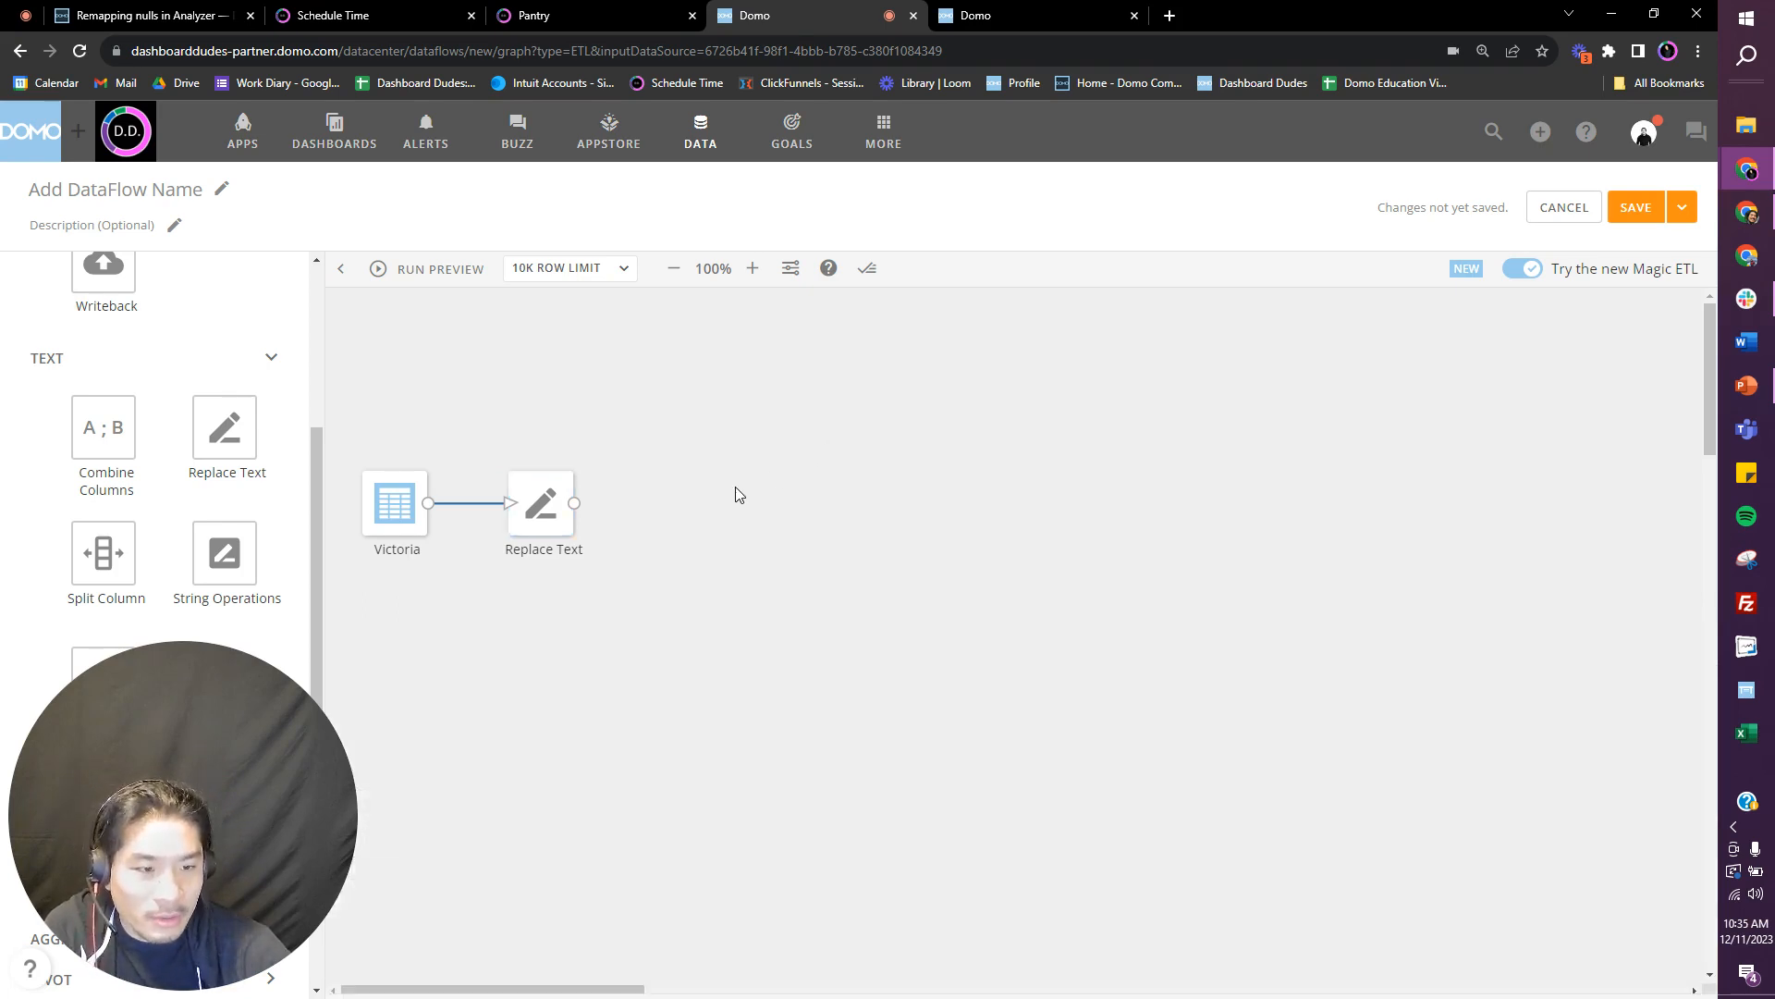
Step: Run the dataflow preview and check the Replace Text action's output rows
{"action": "left_click", "coordinate": [467, 279]}
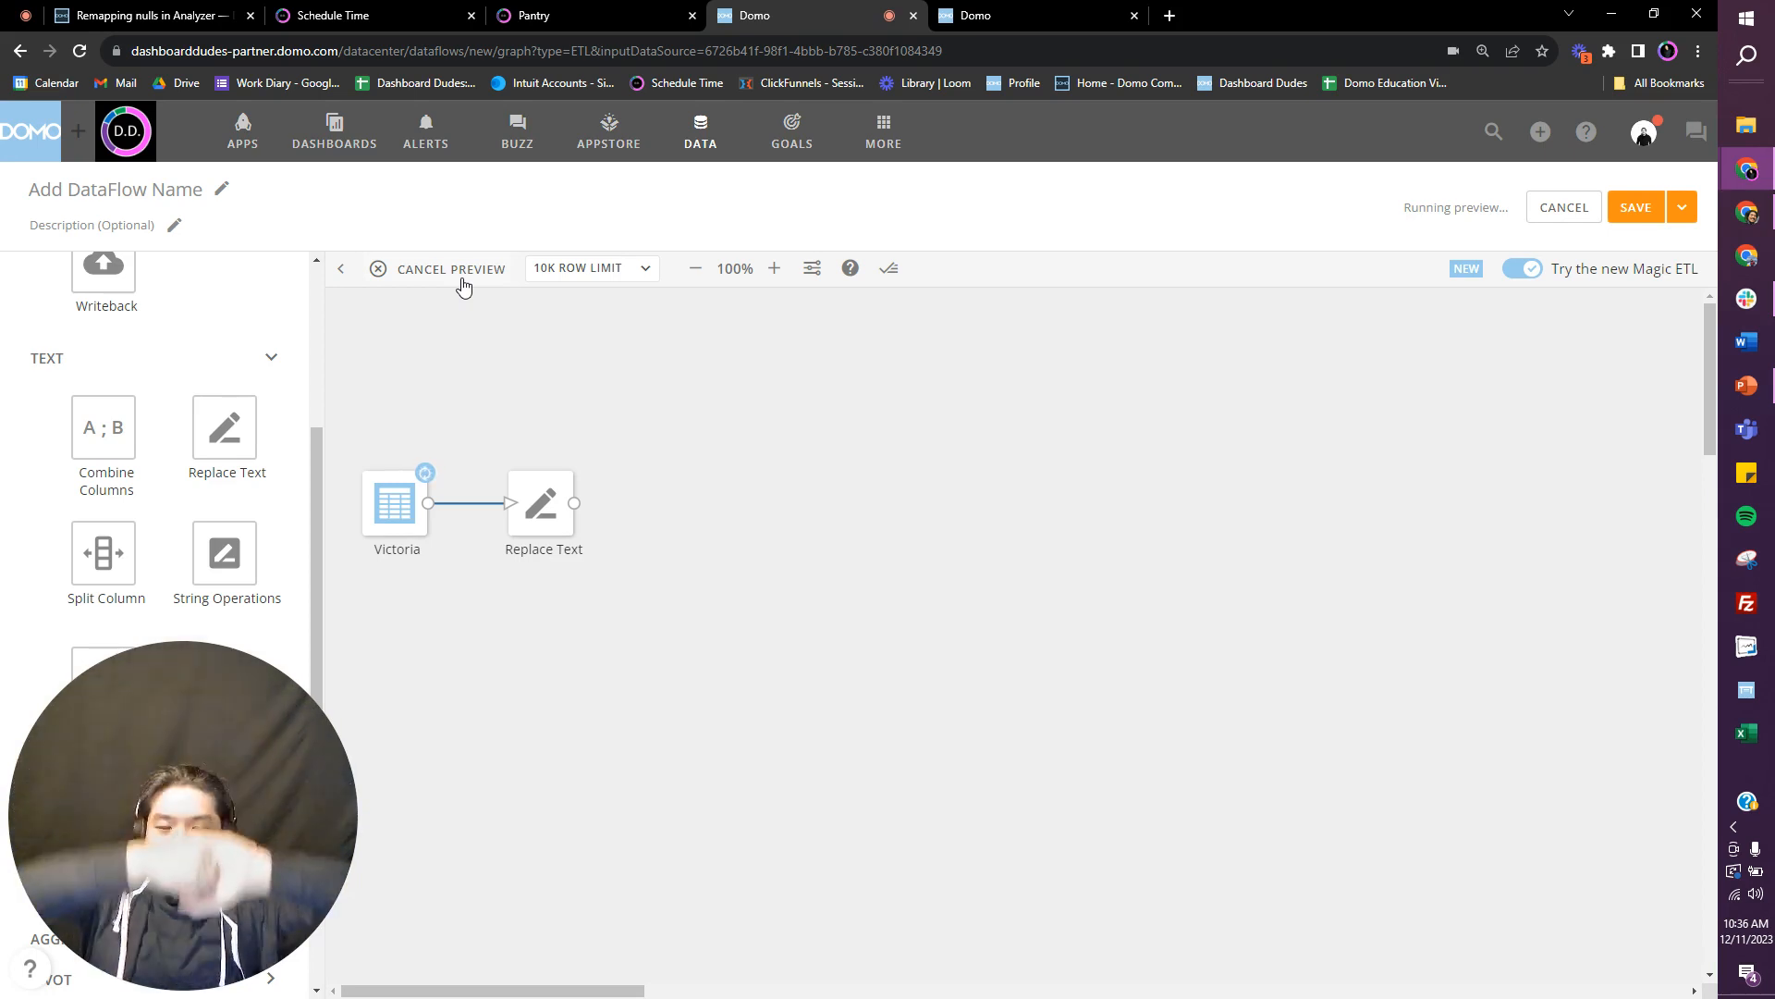
{"action": "left_click", "coordinate": [546, 509]}
{"action": "left_click", "coordinate": [702, 646]}
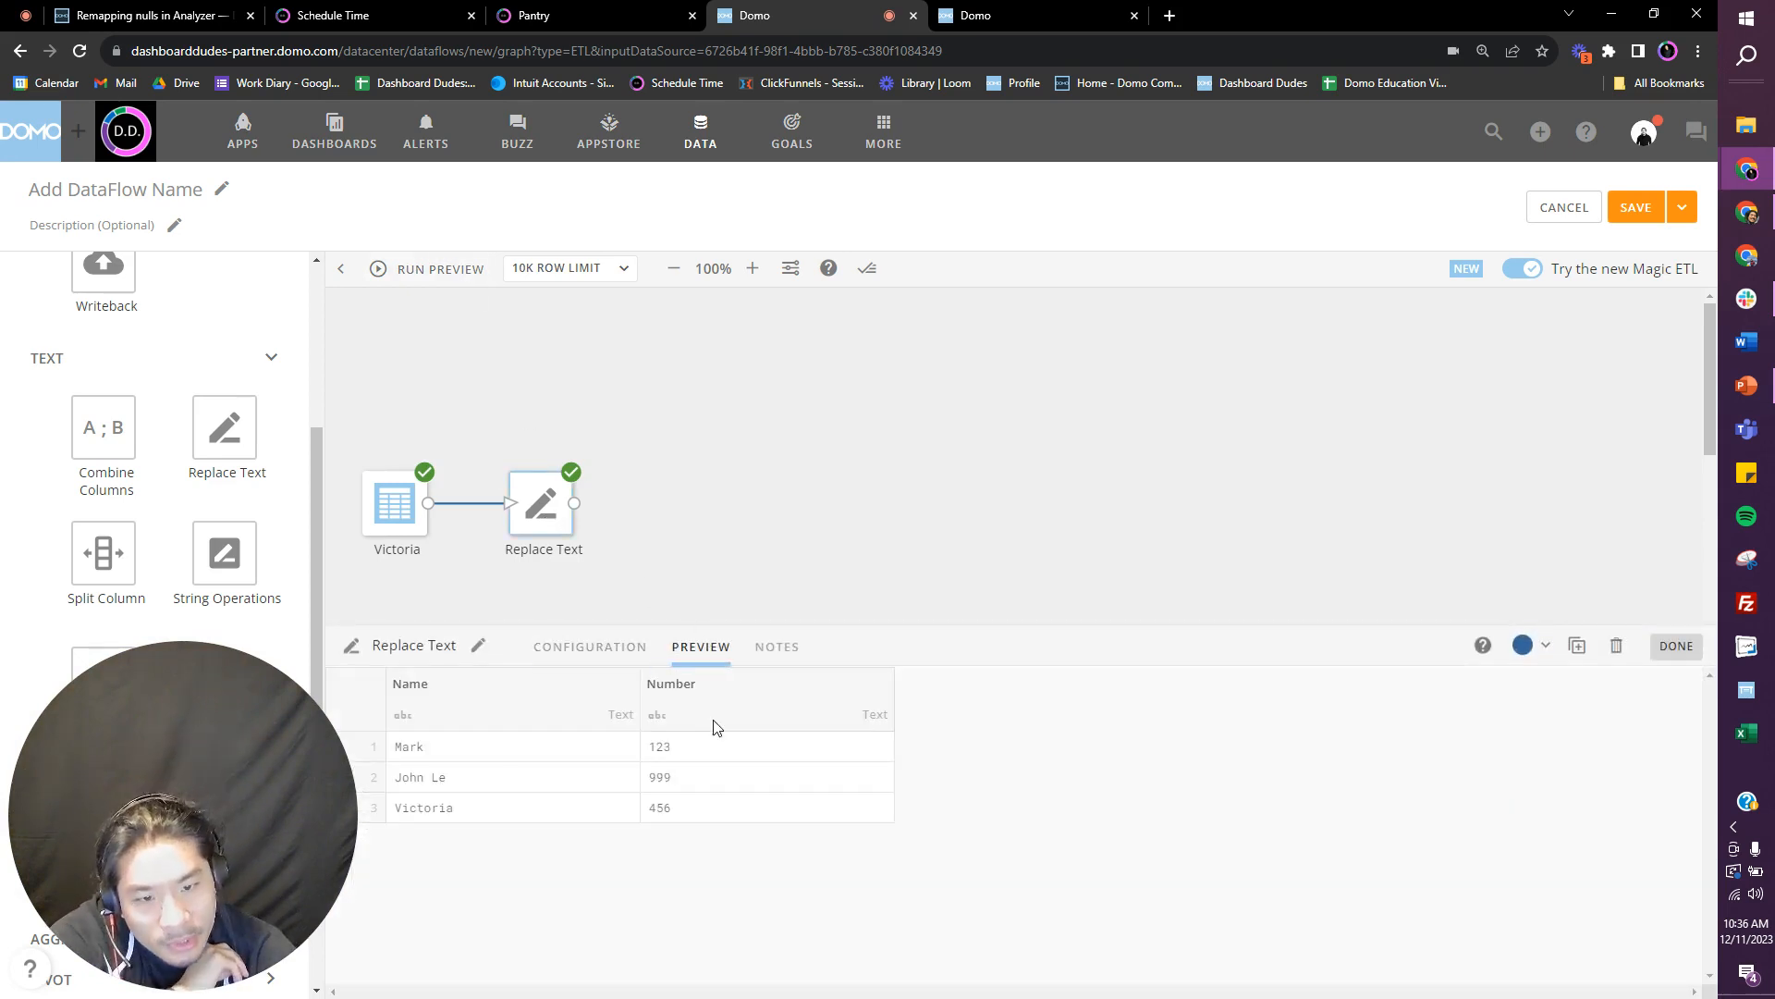
{"action": "left_click", "coordinate": [973, 380]}
Step: Duplicate the dataflow's browser tab and, in the copy, leave the dataflow editor and open the Victoria dataset
{"action": "right_click", "coordinate": [808, 9]}
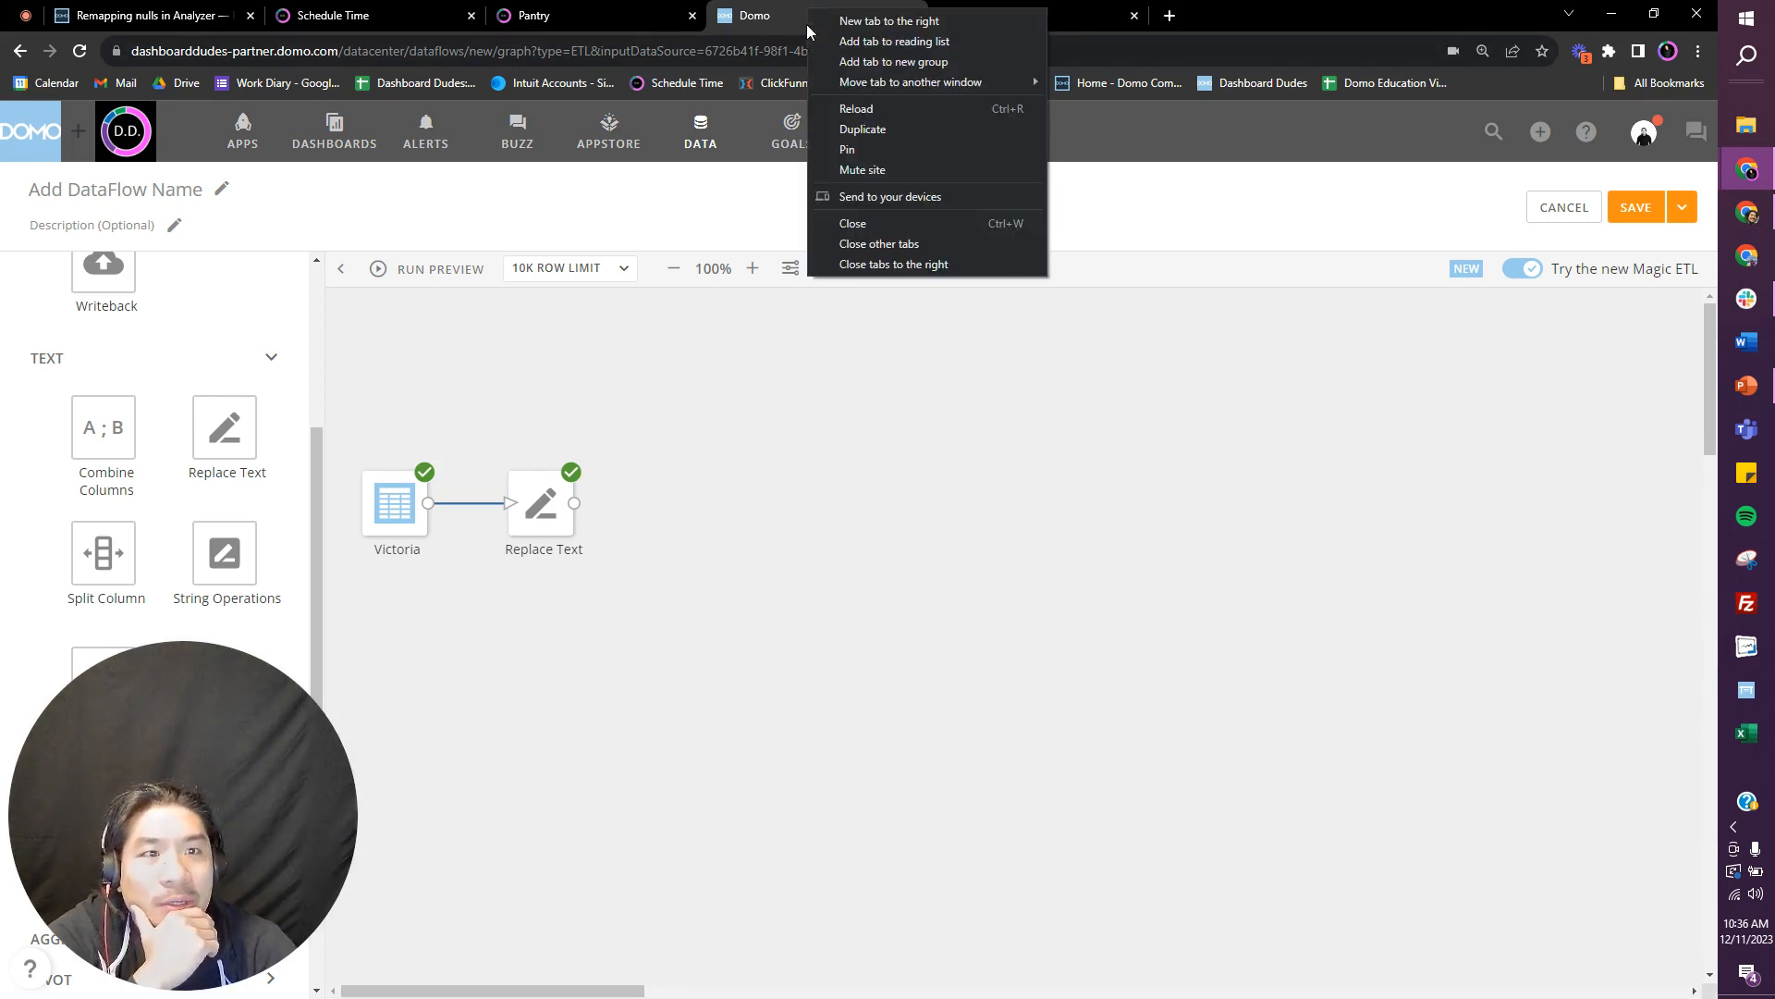
{"action": "left_click", "coordinate": [892, 129]}
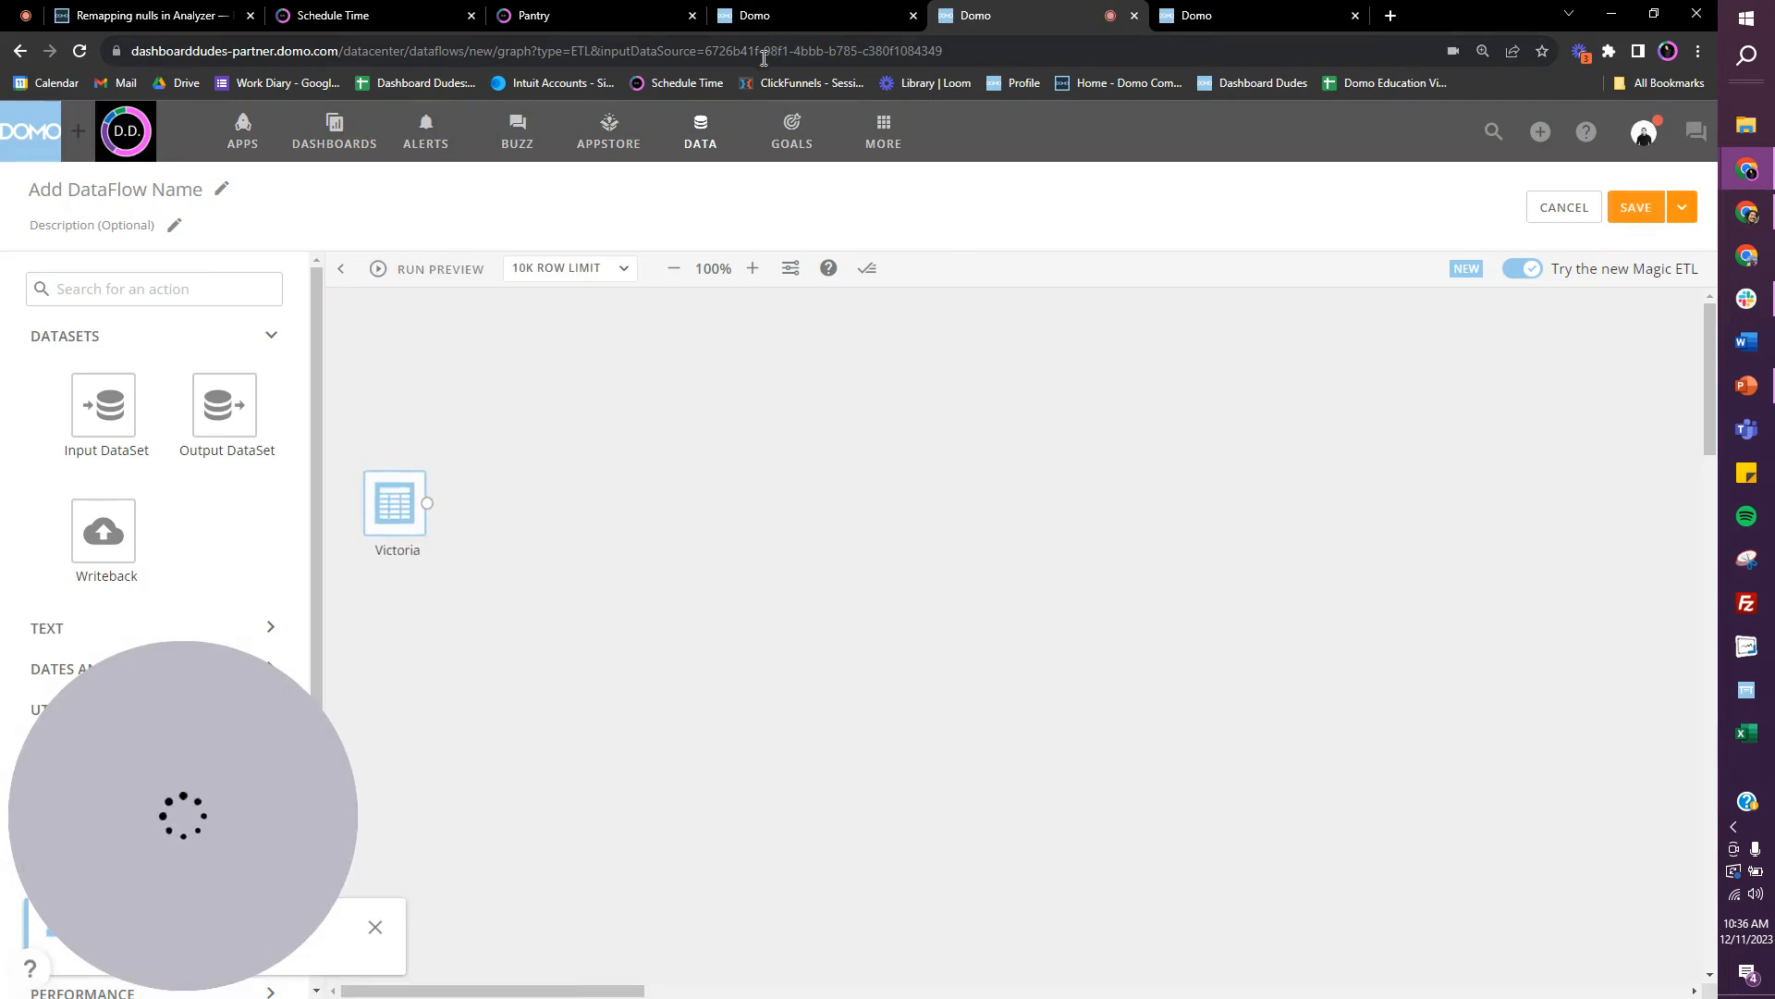
{"action": "left_click", "coordinate": [1572, 211]}
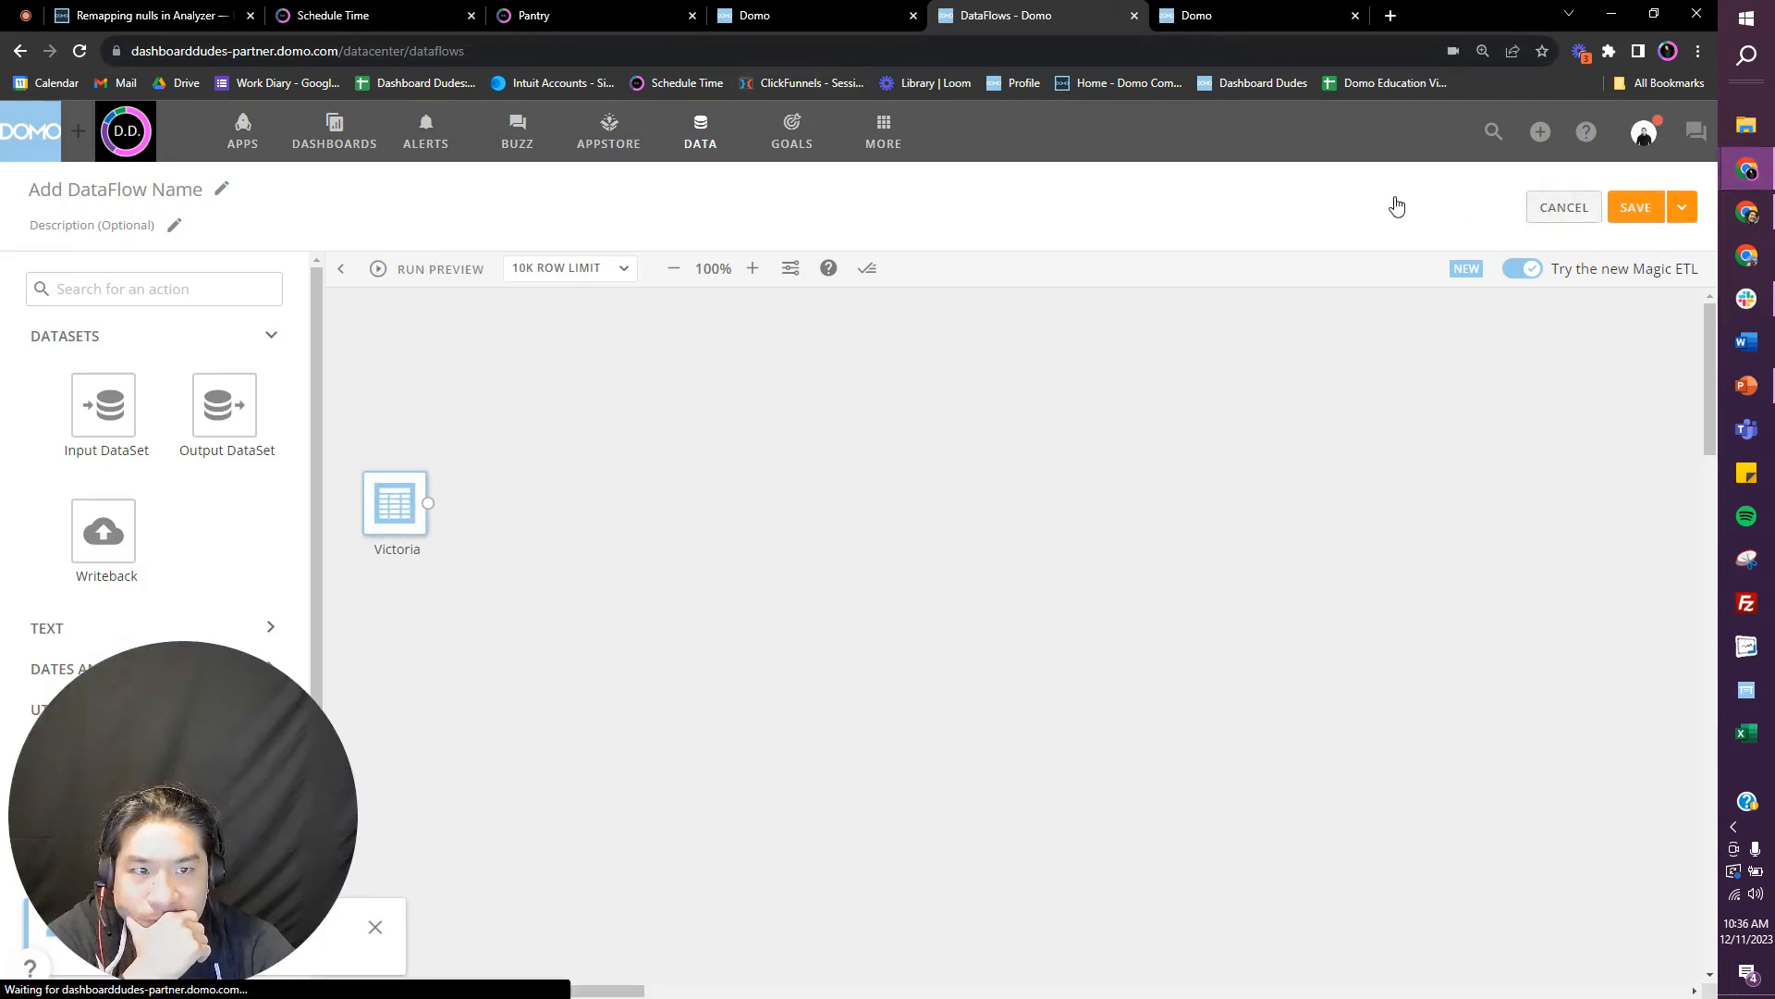
{"action": "left_click", "coordinate": [30, 335]}
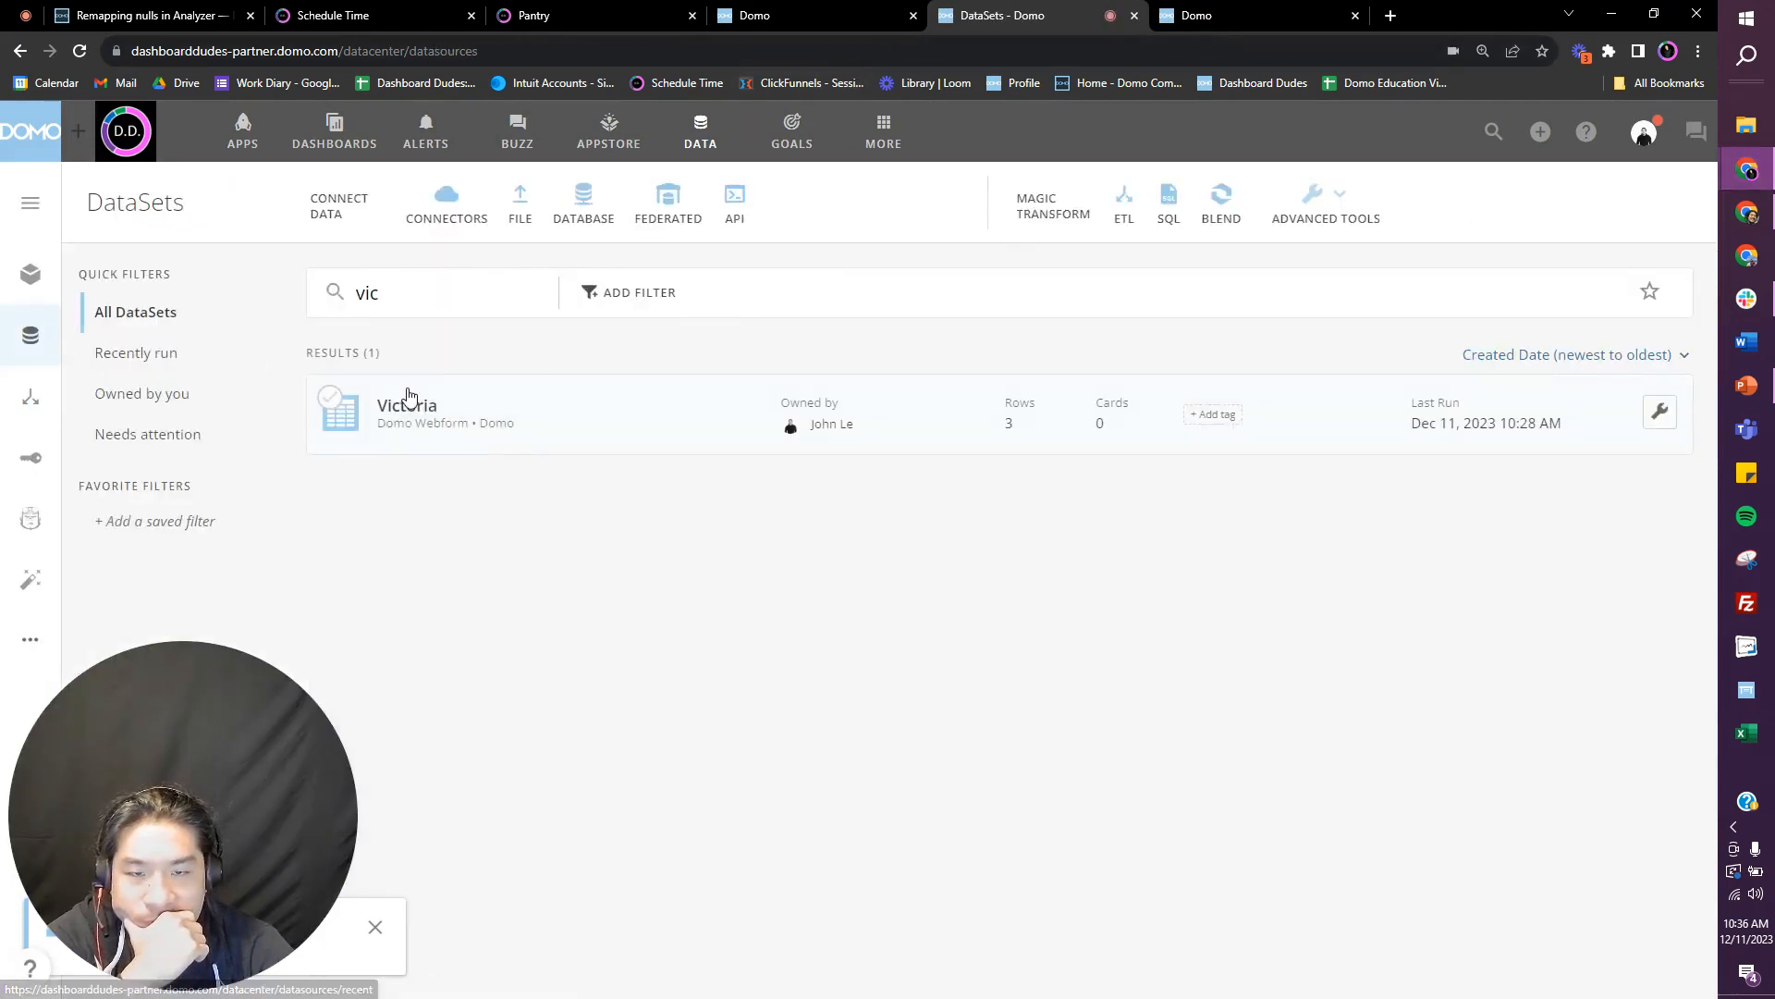
{"action": "left_click", "coordinate": [430, 403]}
Step: Open the dataset in Analyzer and set the chart type to Table
{"action": "left_click", "coordinate": [1544, 196]}
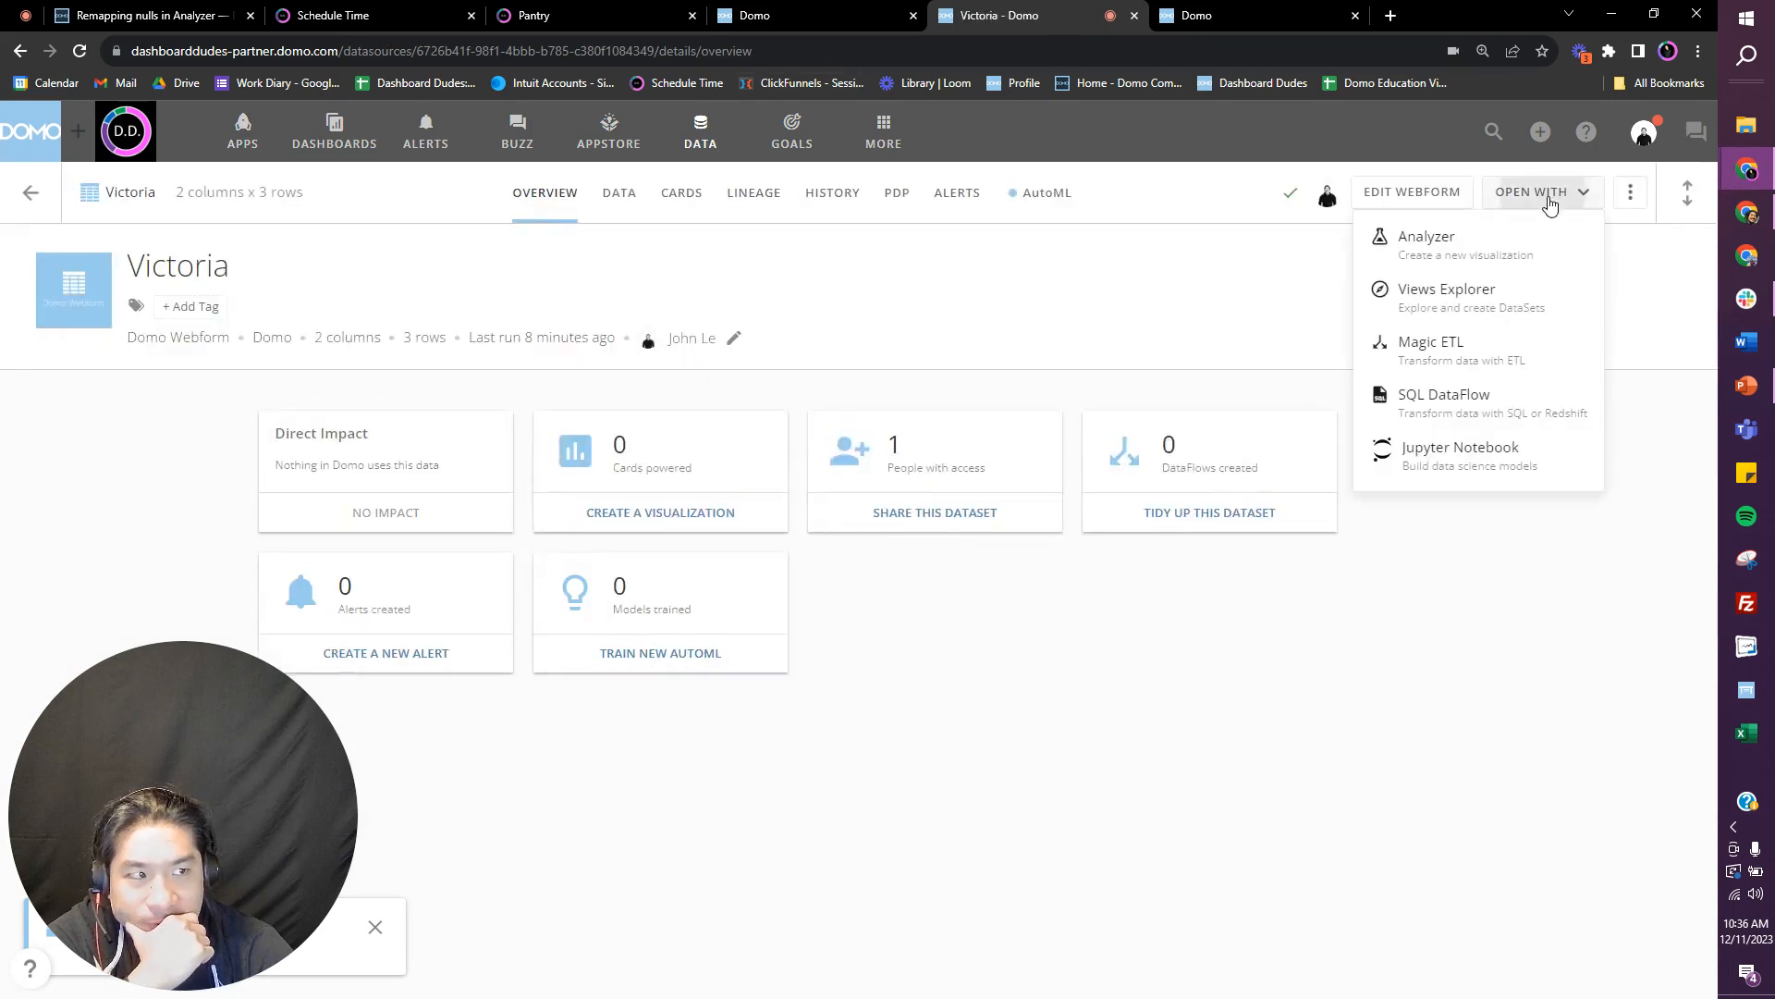
{"action": "left_click", "coordinate": [1510, 242]}
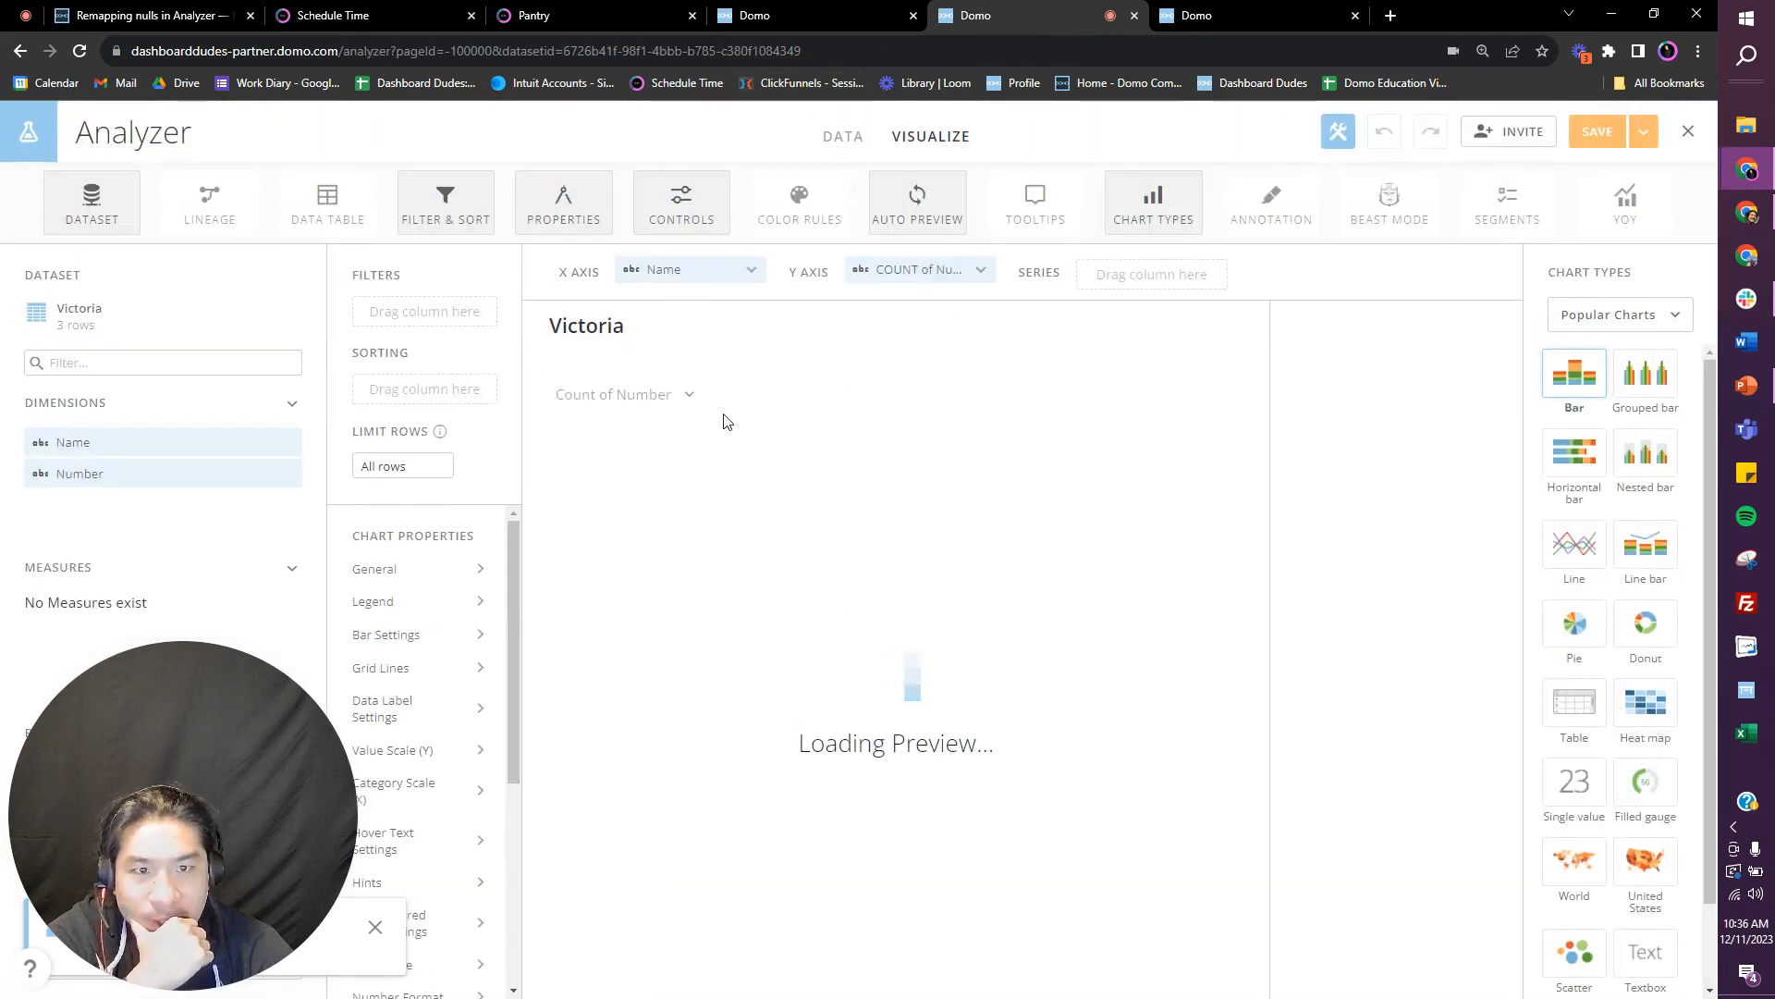
{"action": "left_click", "coordinate": [1576, 707]}
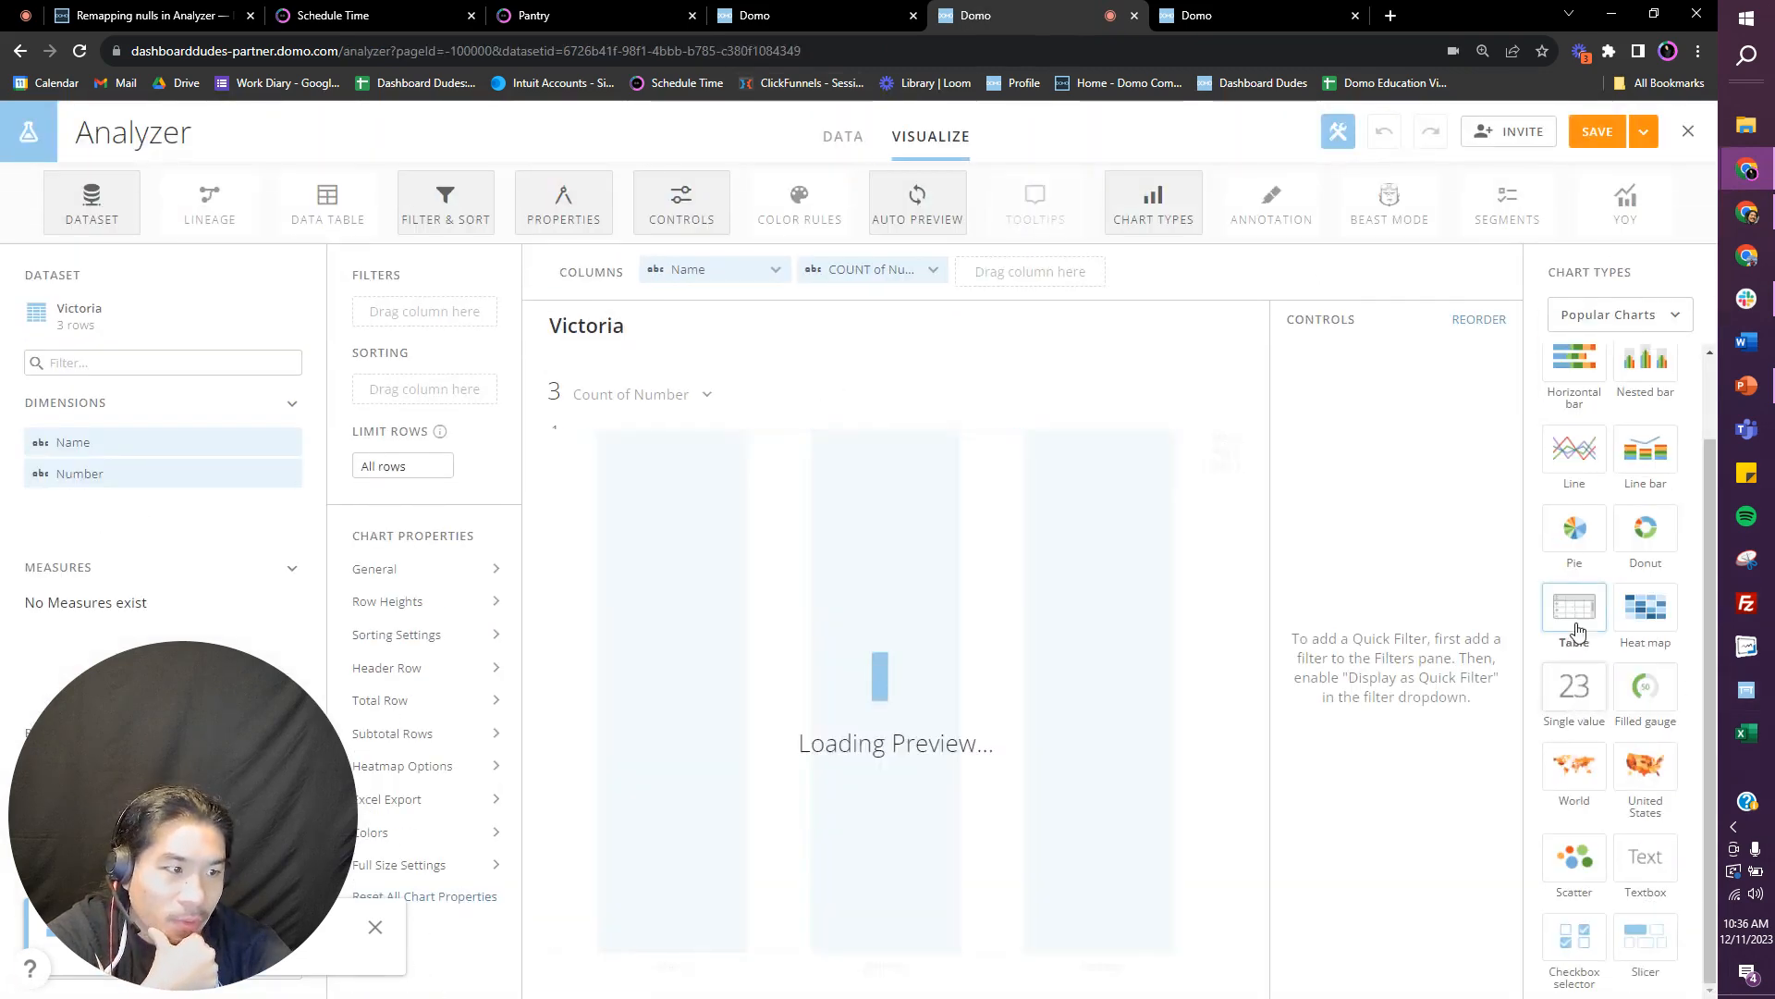
Step: Set the table's Number column to No aggregation and dismiss the notification
{"action": "left_click", "coordinate": [892, 269]}
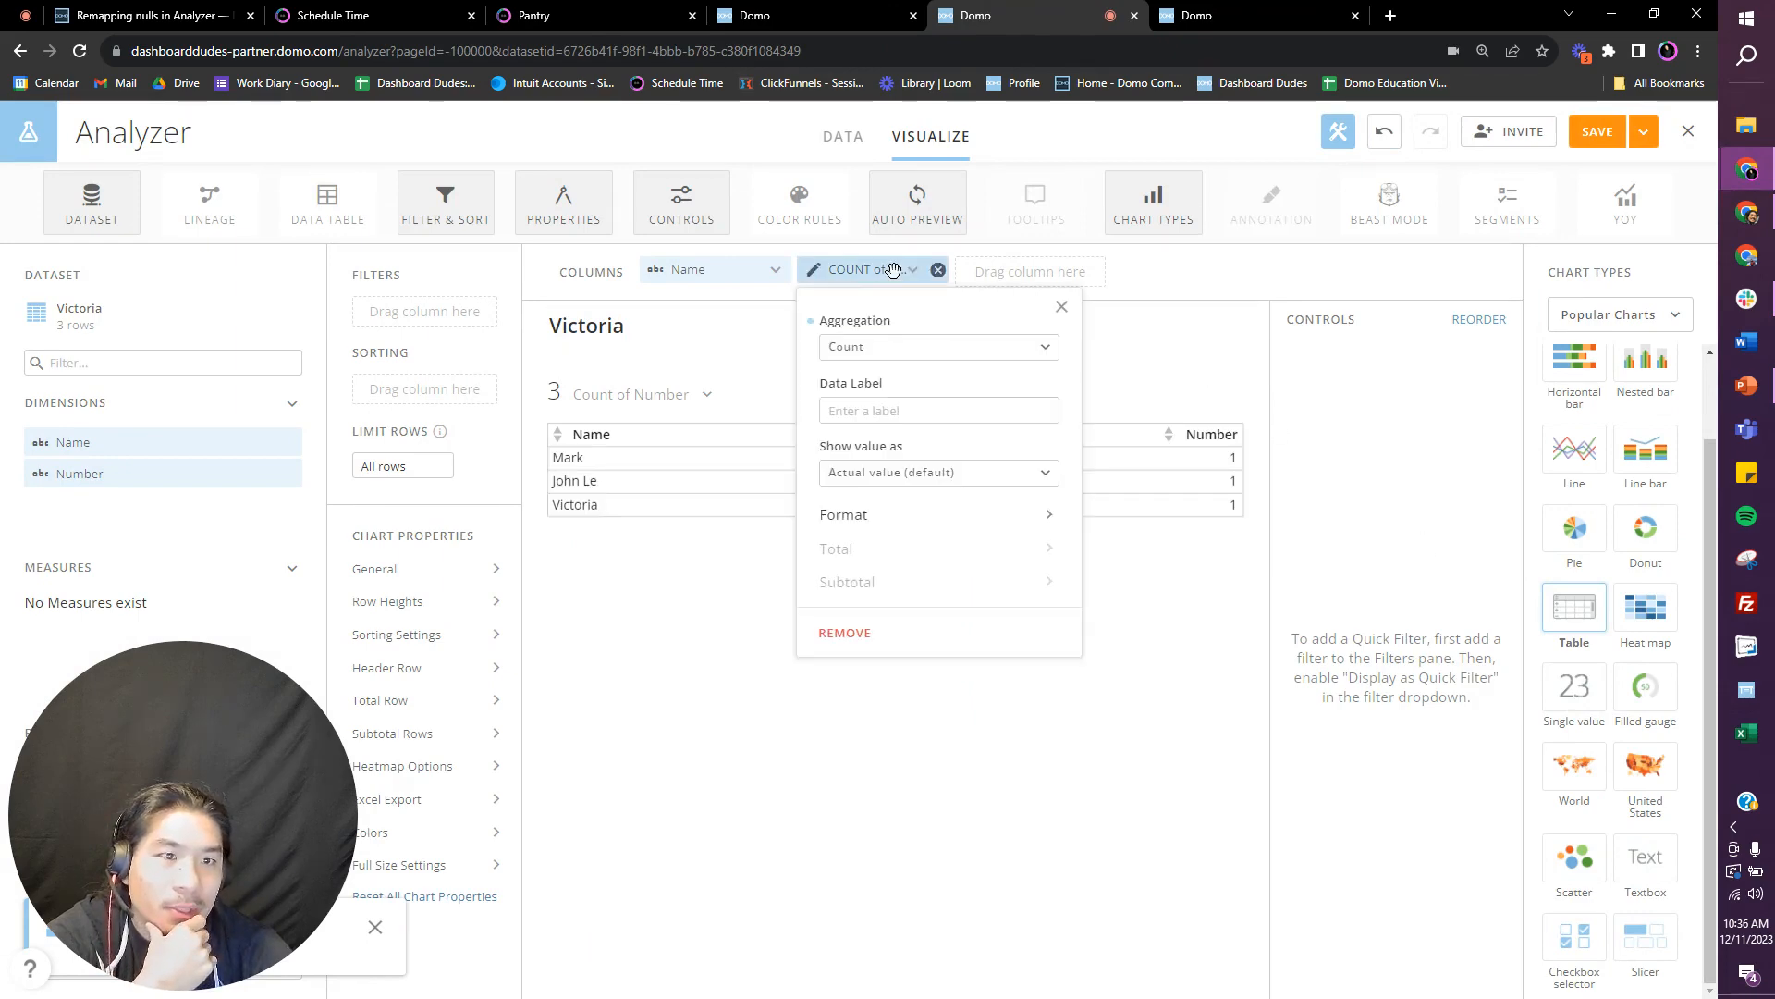
{"action": "left_click", "coordinate": [896, 349]}
{"action": "left_click", "coordinate": [903, 419]}
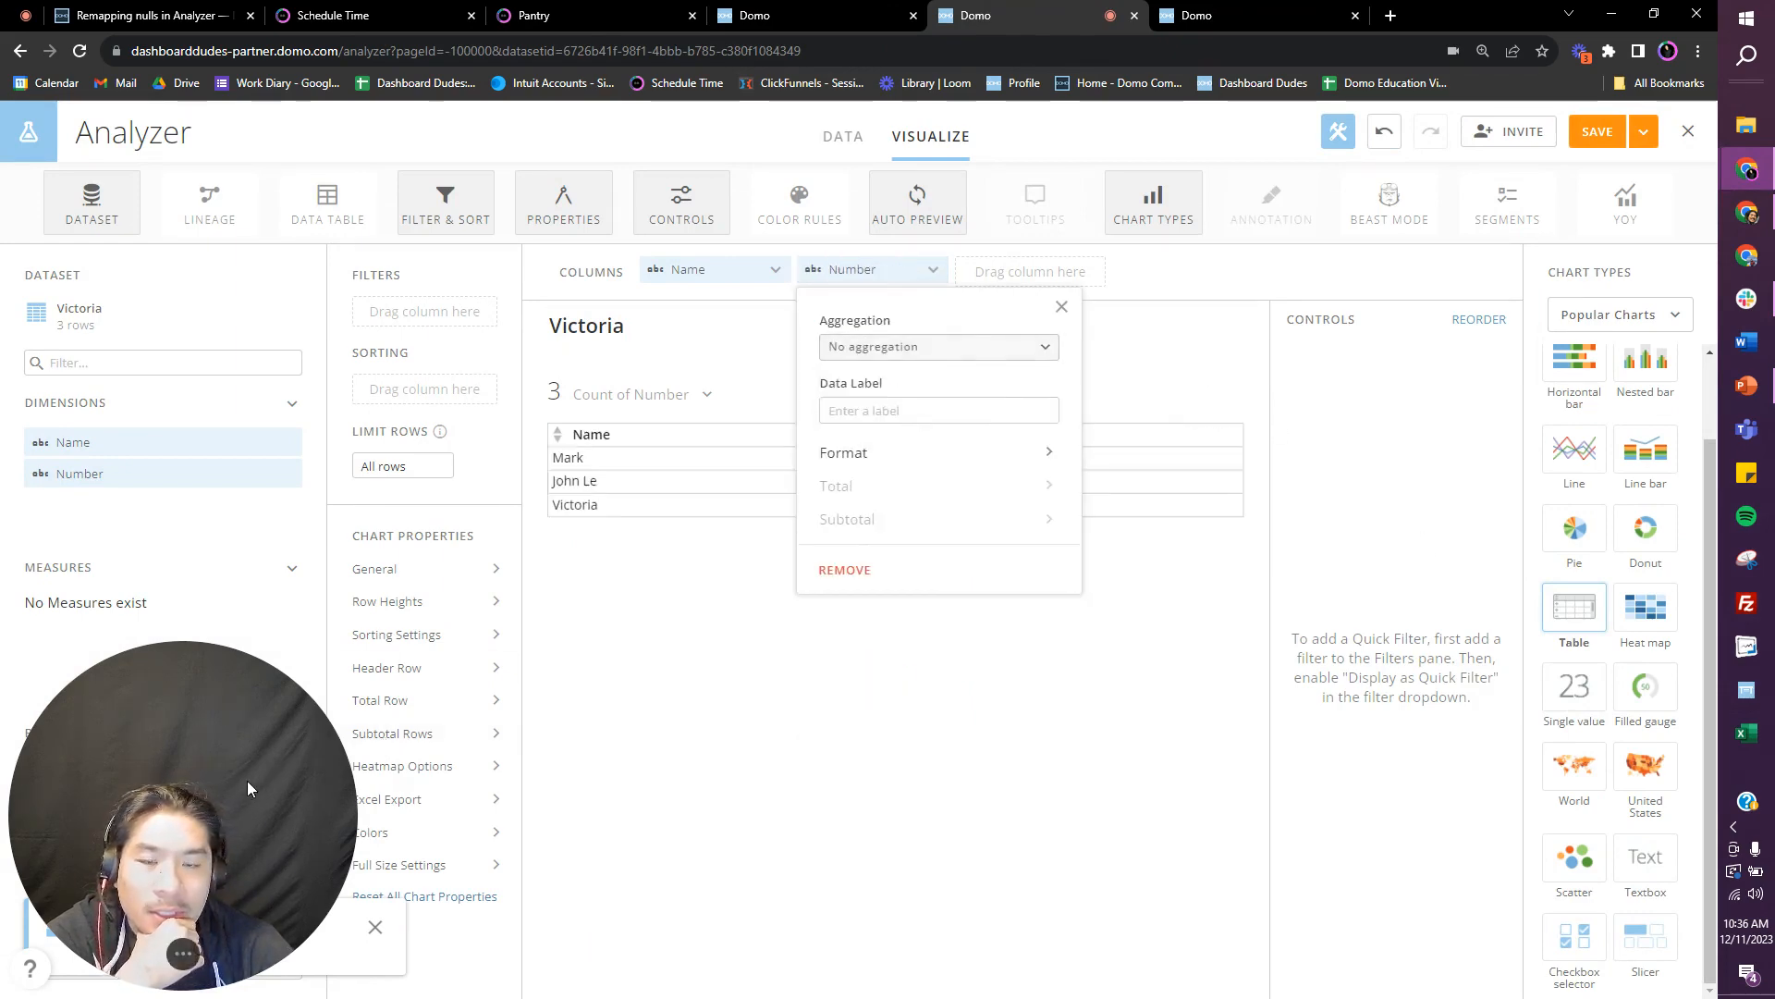
{"action": "left_click_drag", "start_coordinate": [247, 783], "coordinate": [800, 758]}
{"action": "left_click", "coordinate": [1104, 669]}
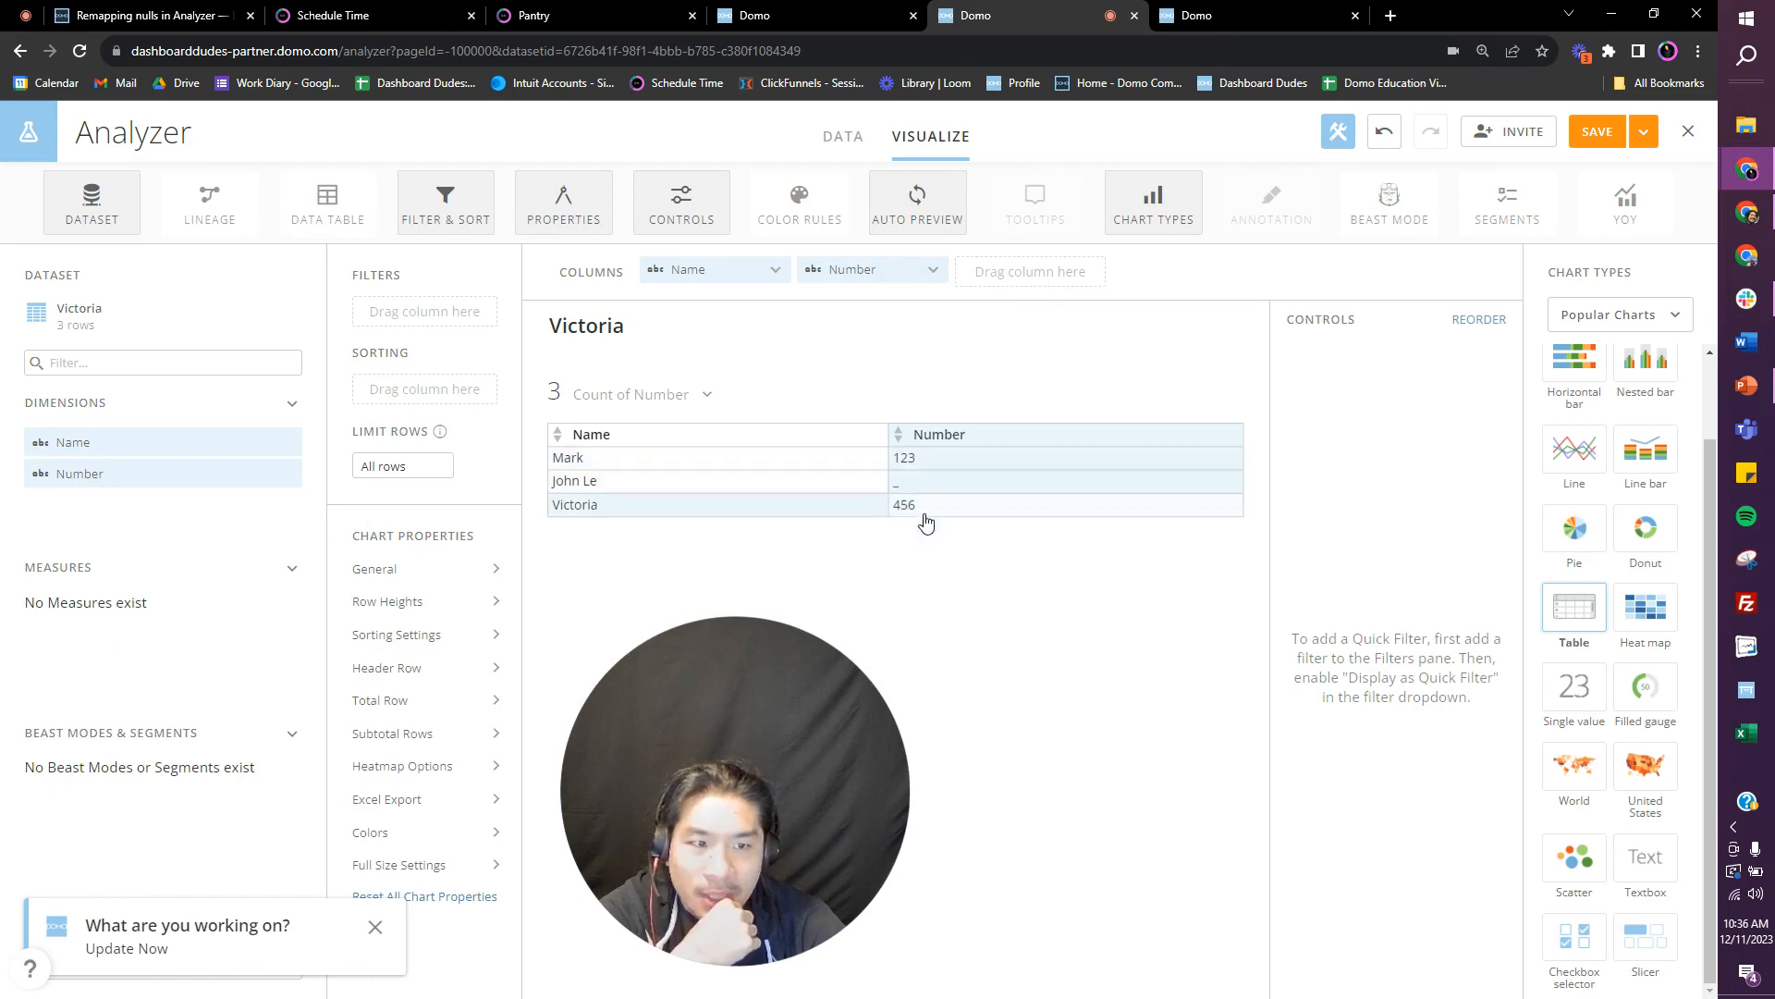
{"action": "left_click", "coordinate": [372, 929]}
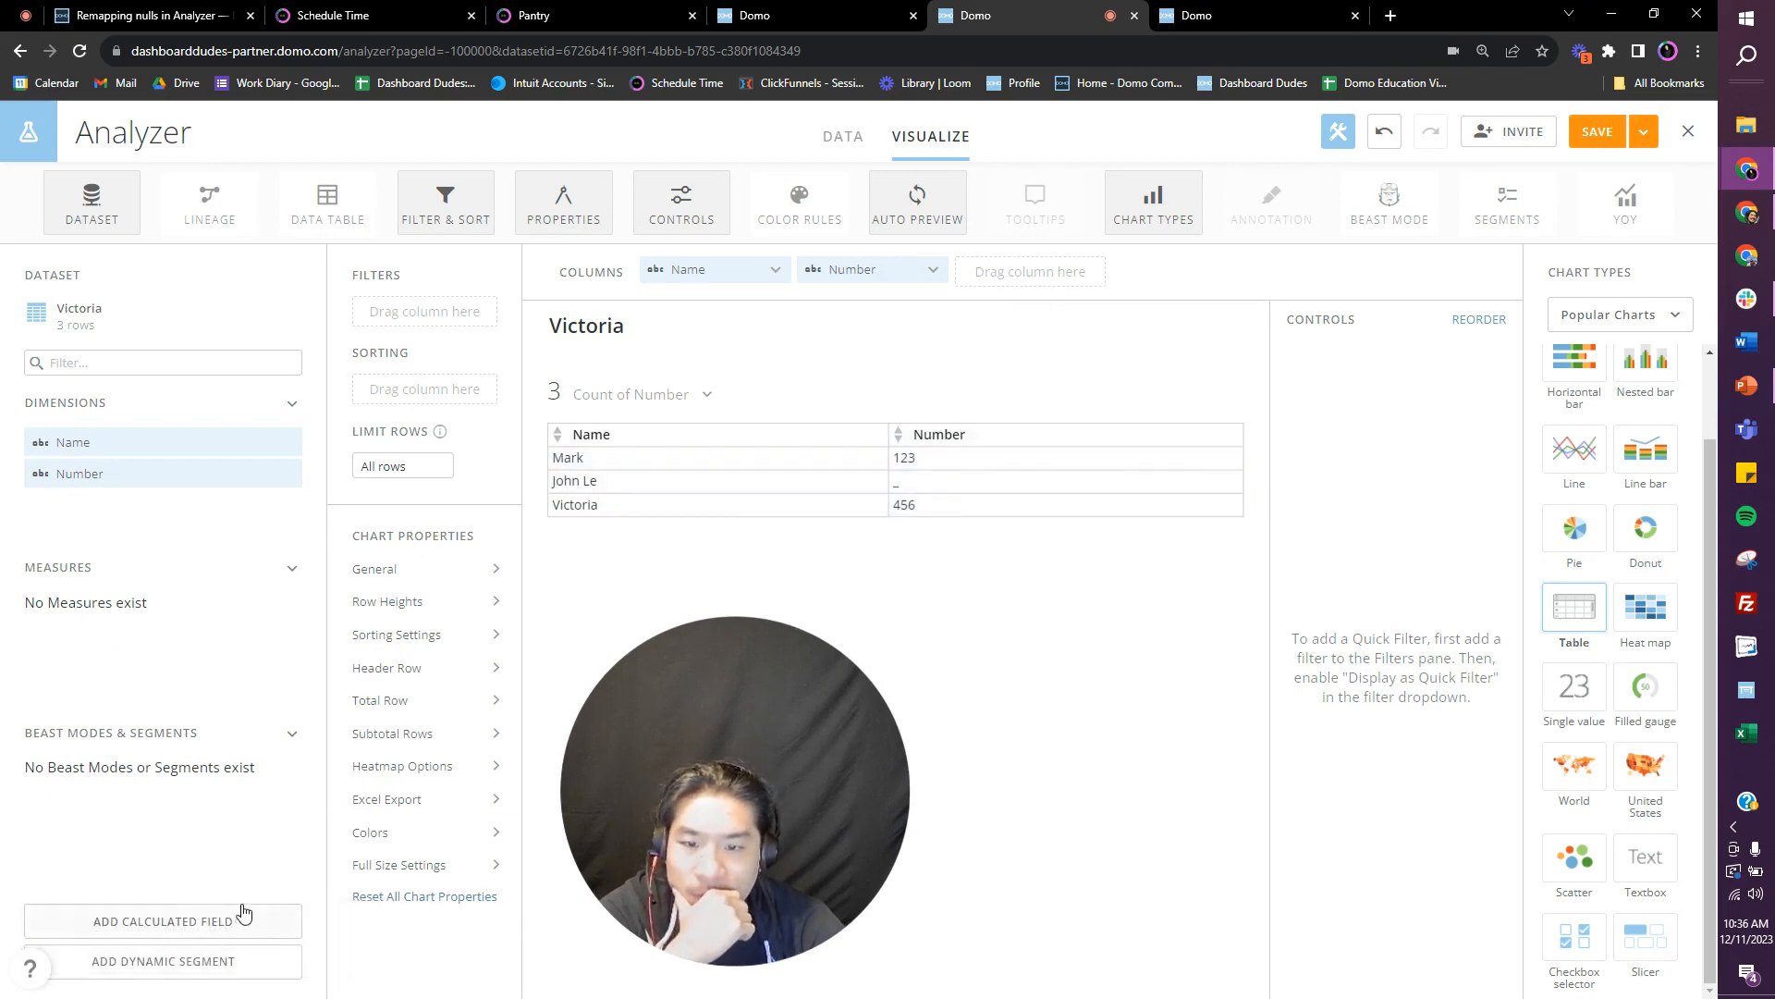
Step: Start a new calculated field and name it "Number Fixed"
{"action": "left_click", "coordinate": [223, 922]}
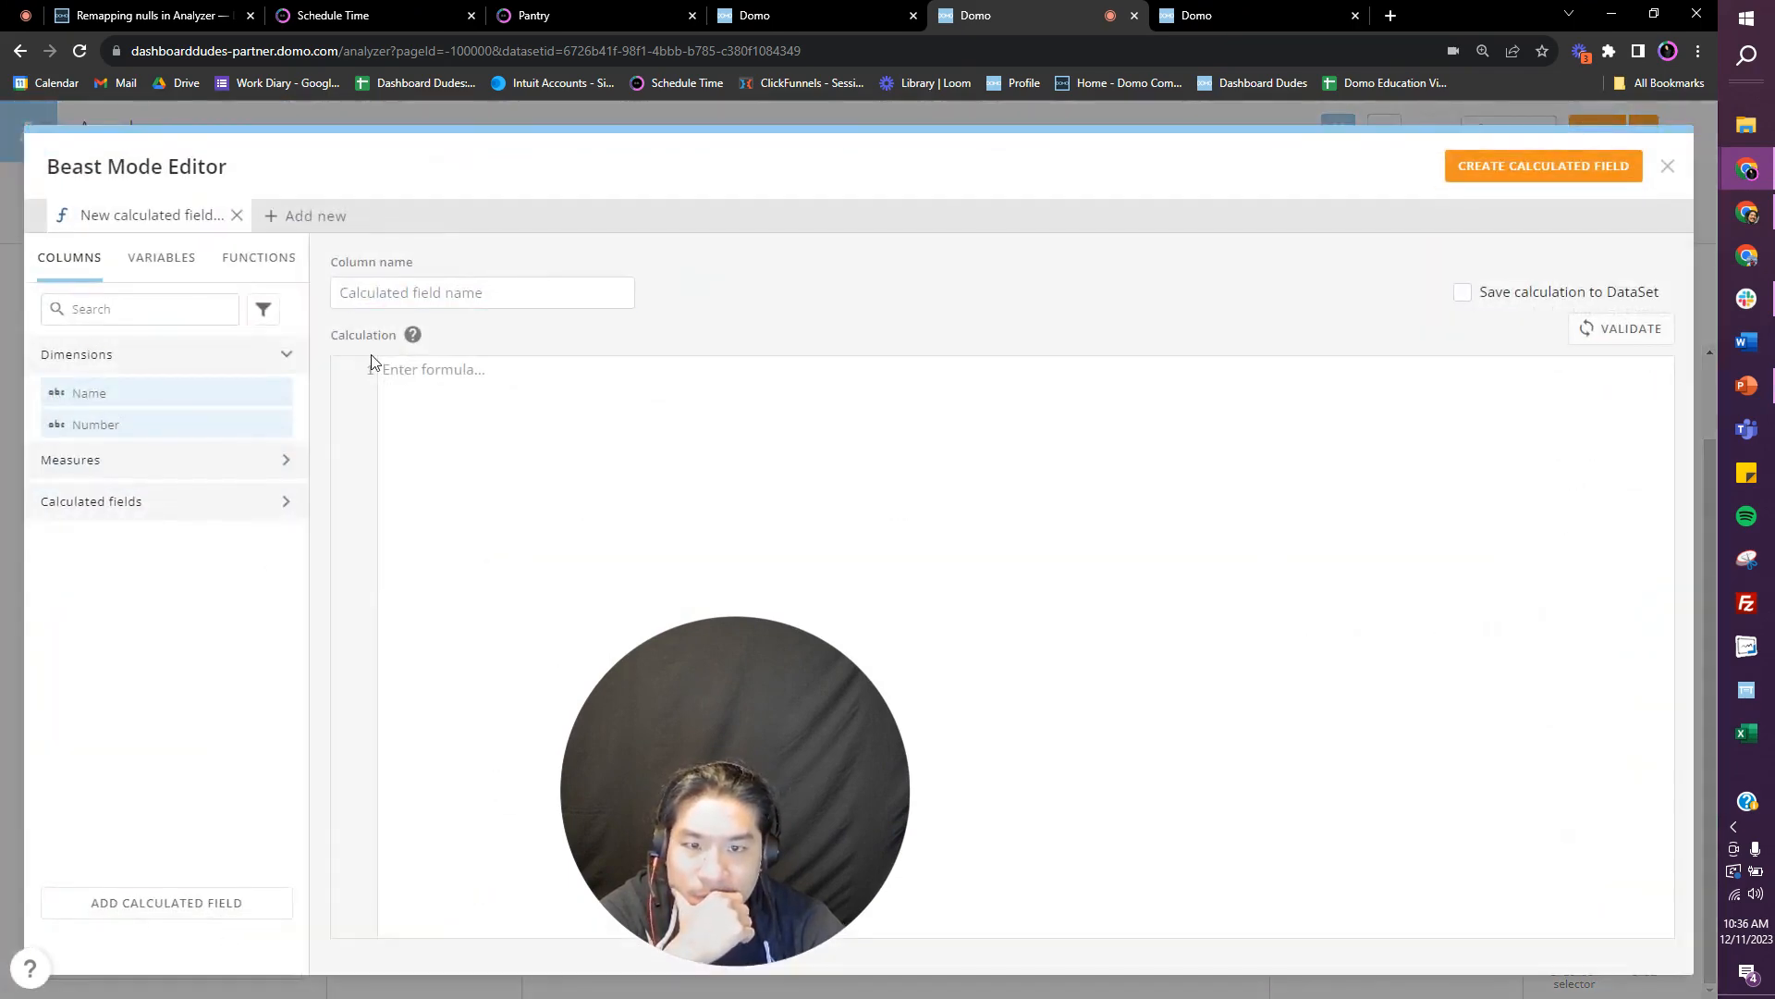
{"action": "left_click", "coordinate": [396, 294]}
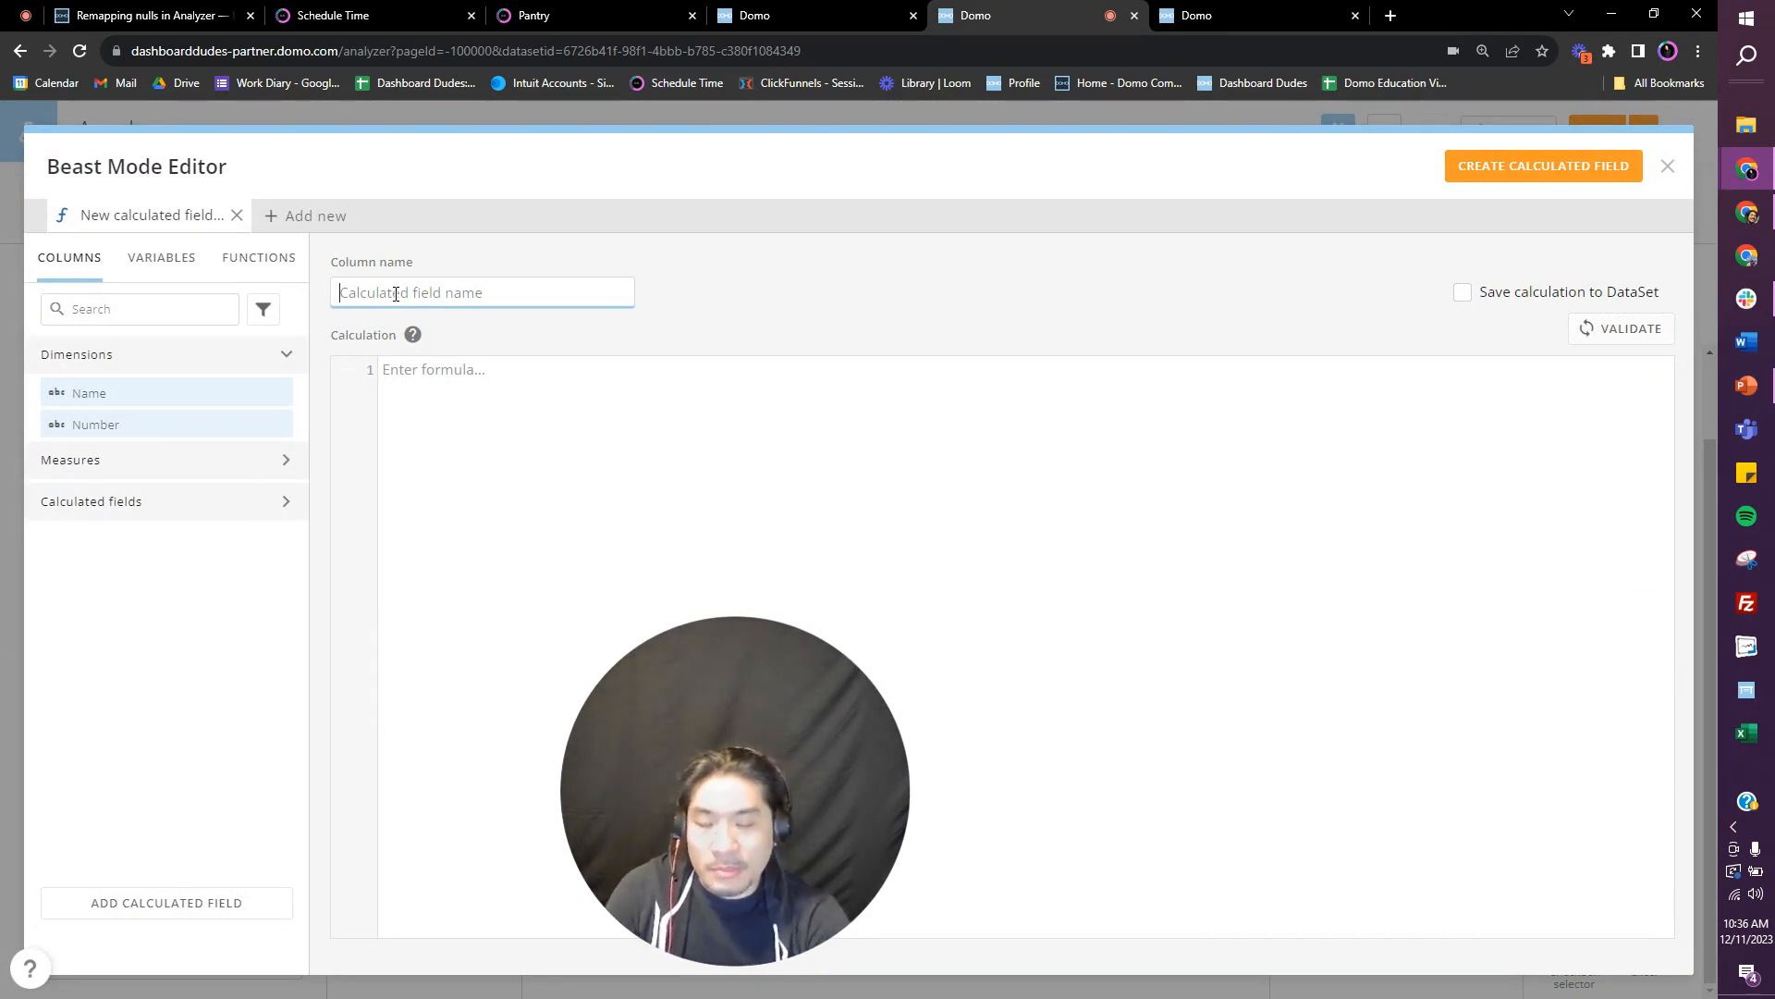
{"action": "type", "text": "Num"}
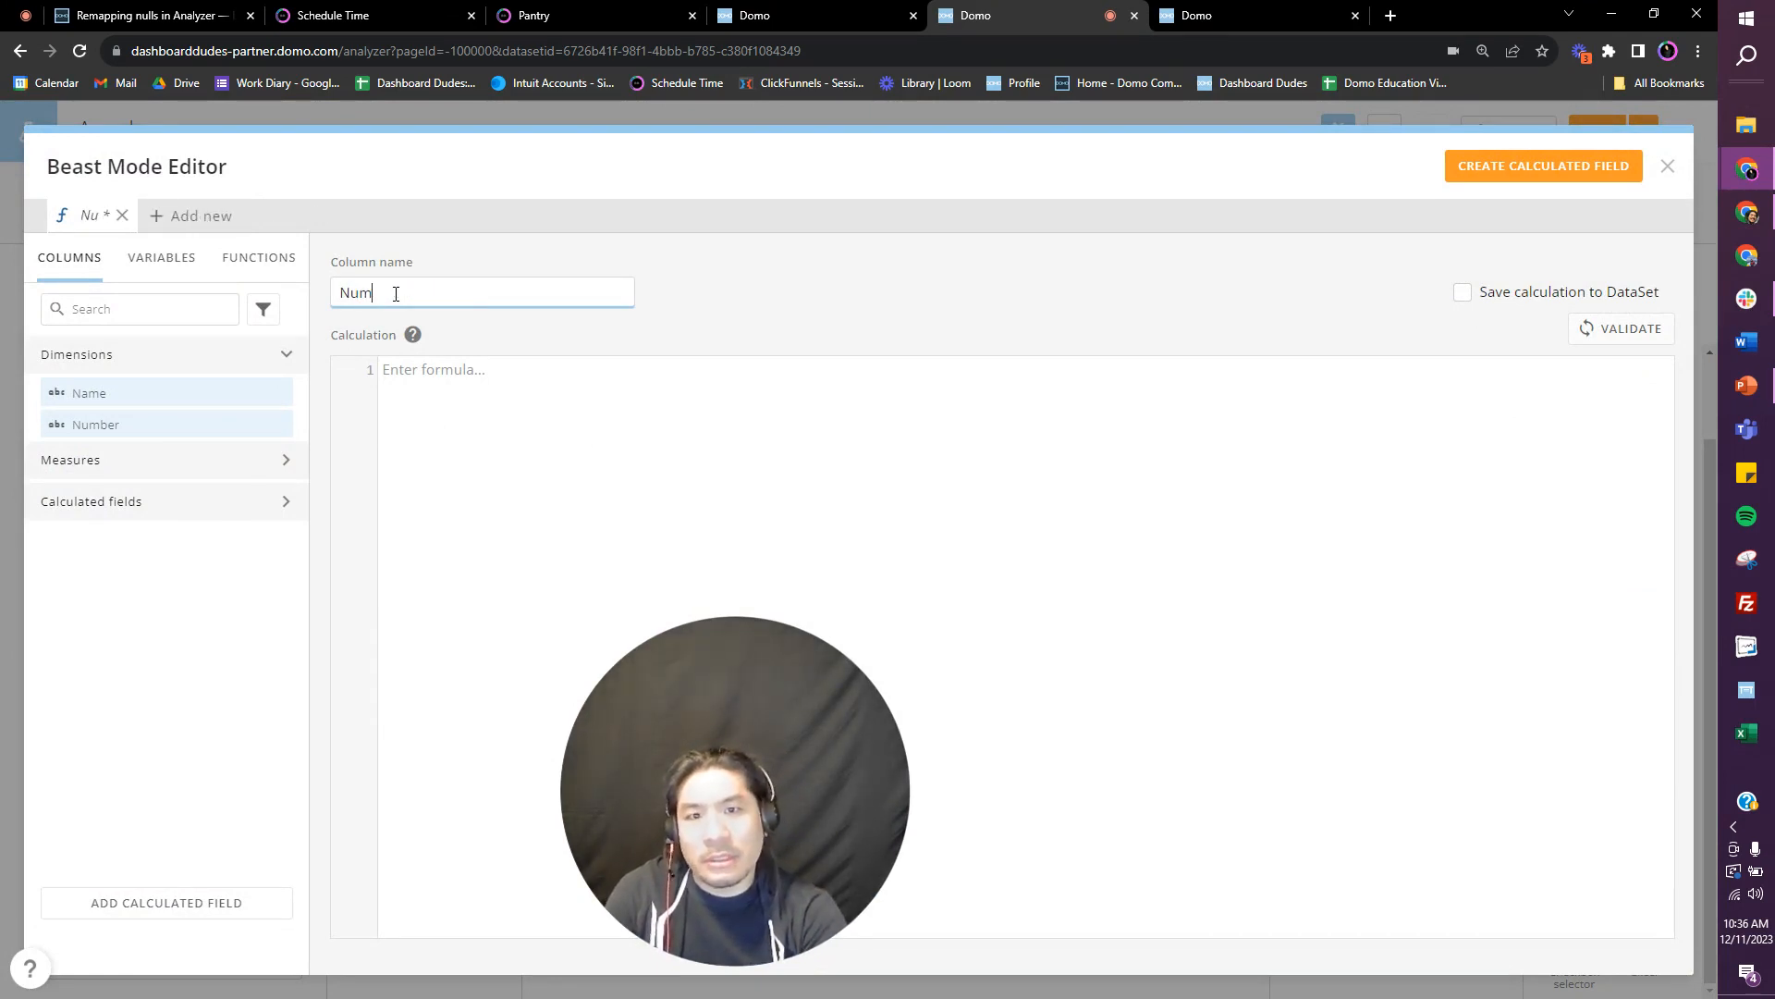
{"action": "type", "text": "ber Fixed"}
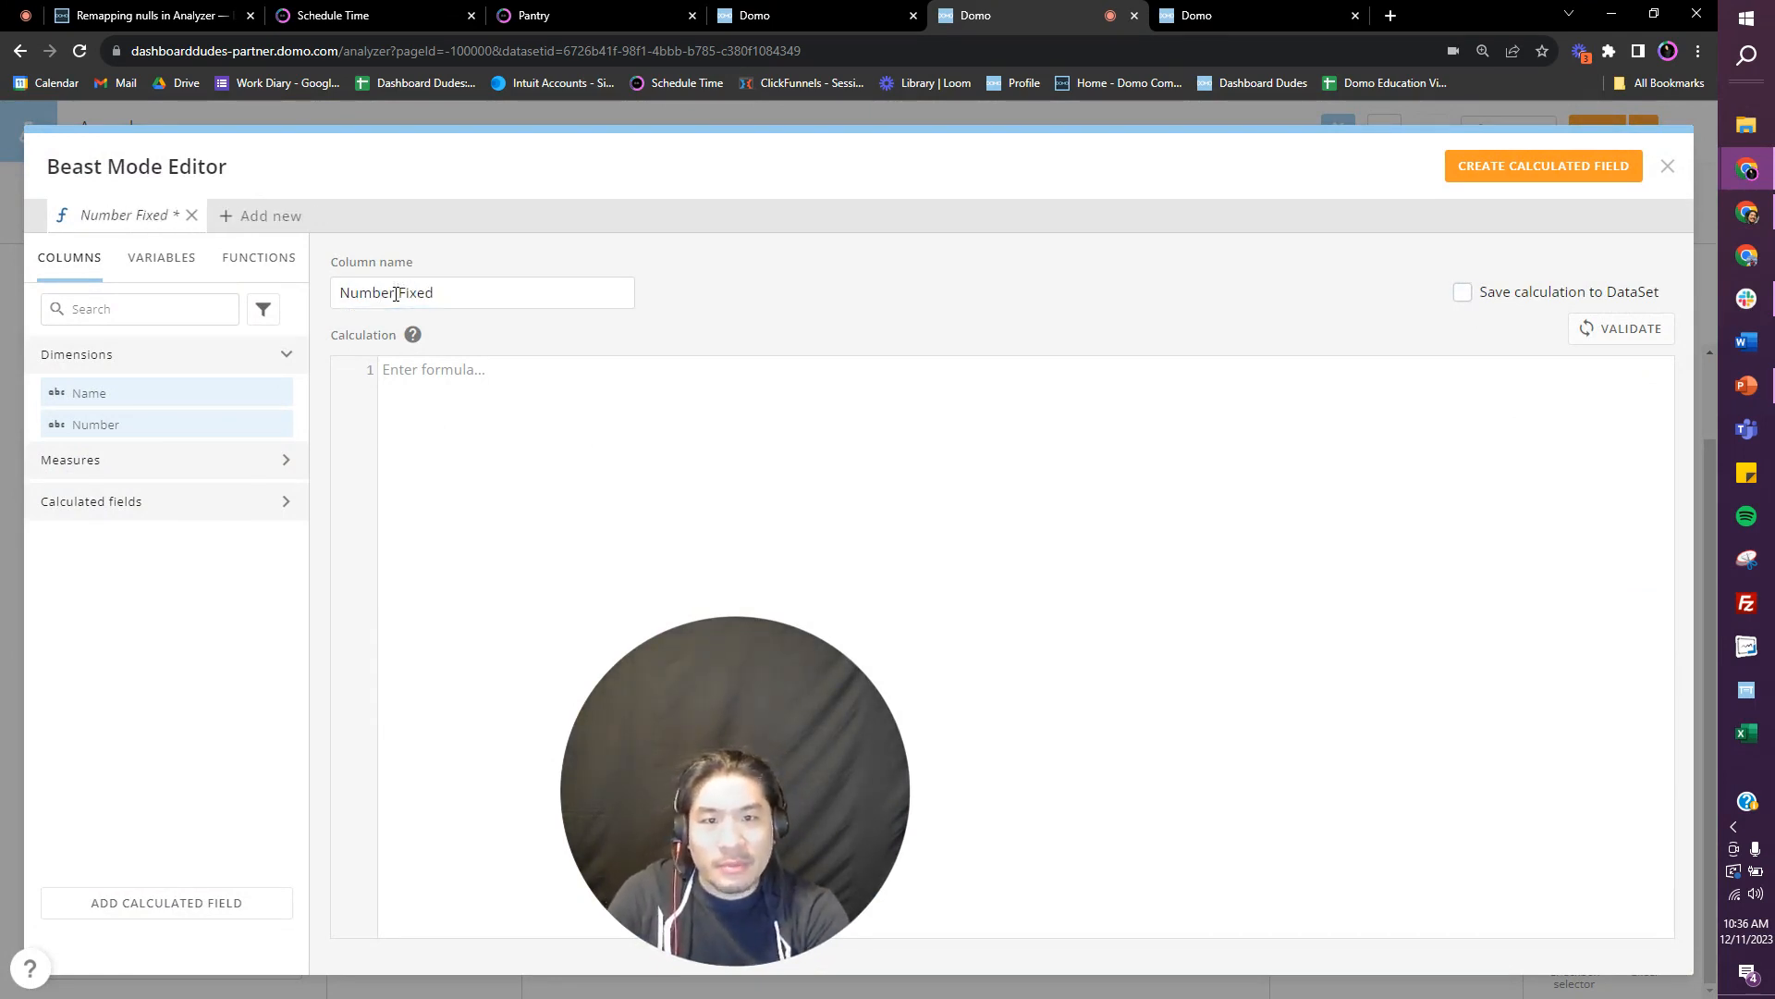
Step: Begin the formula with CASE WHEN `Number`='' THEN 999, and start a second WHEN condition beneath it
{"action": "key", "text": "Tab"}
{"action": "type", "text": "CASE"}
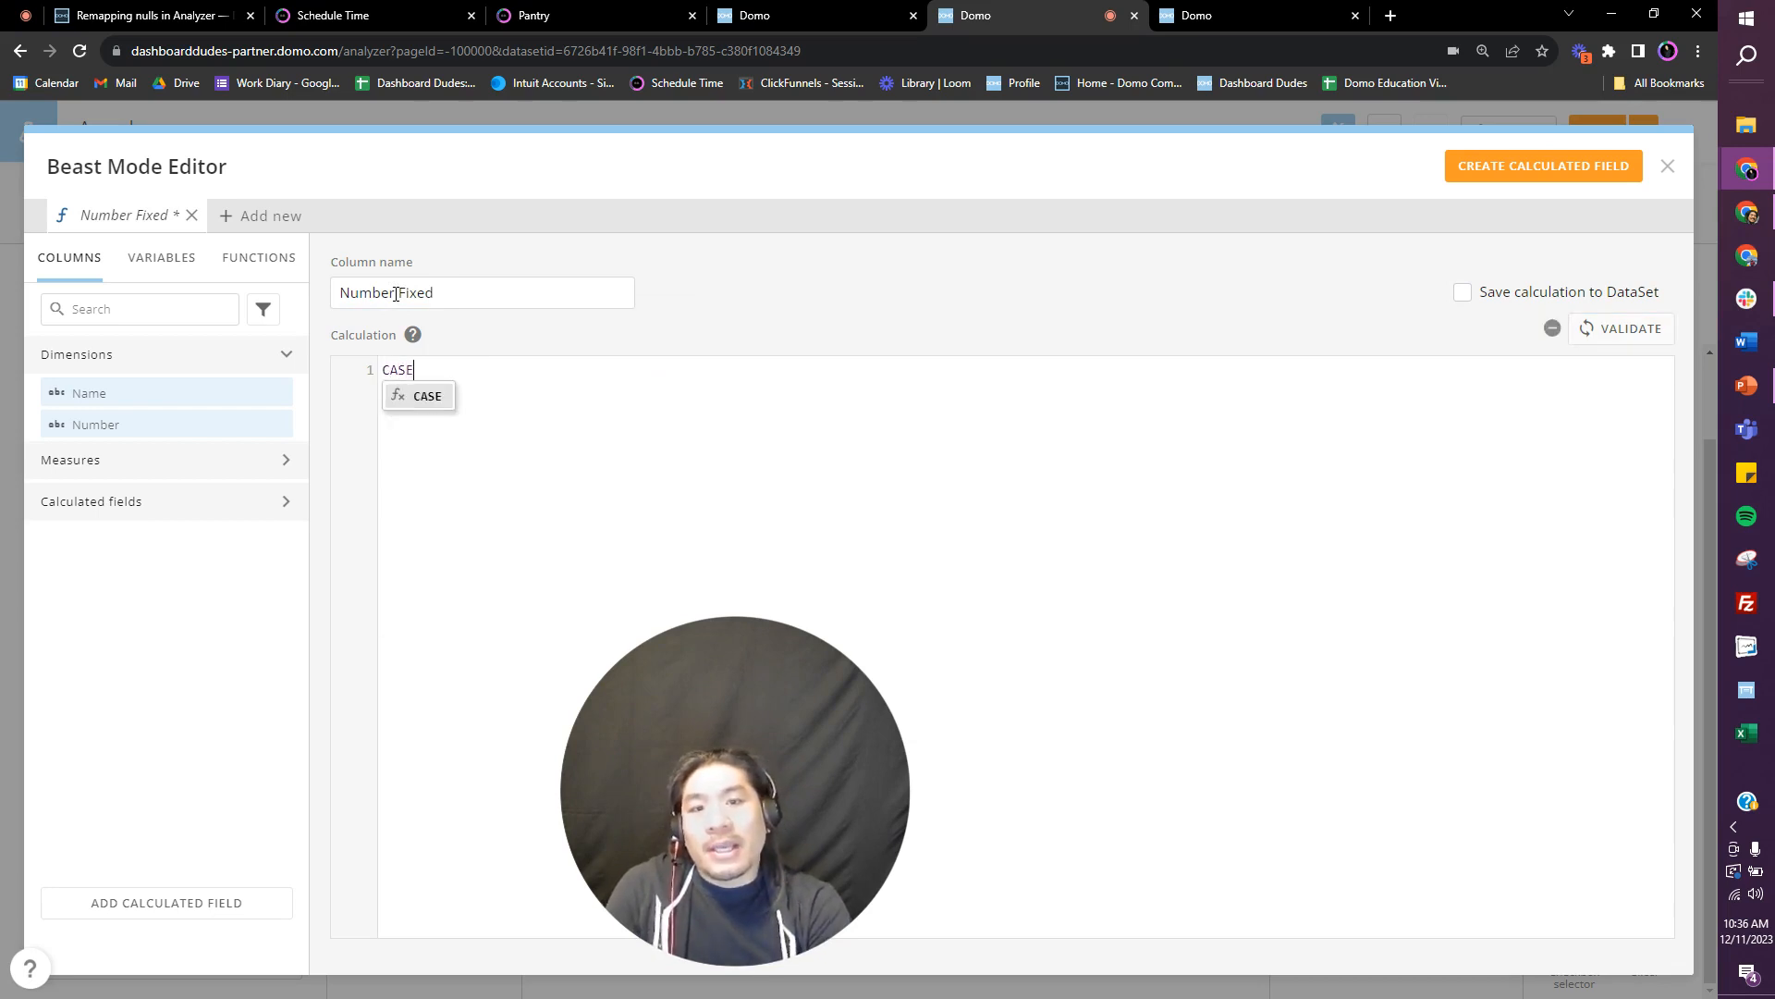
{"action": "key", "text": "Return"}
{"action": "type", "text": "WH"}
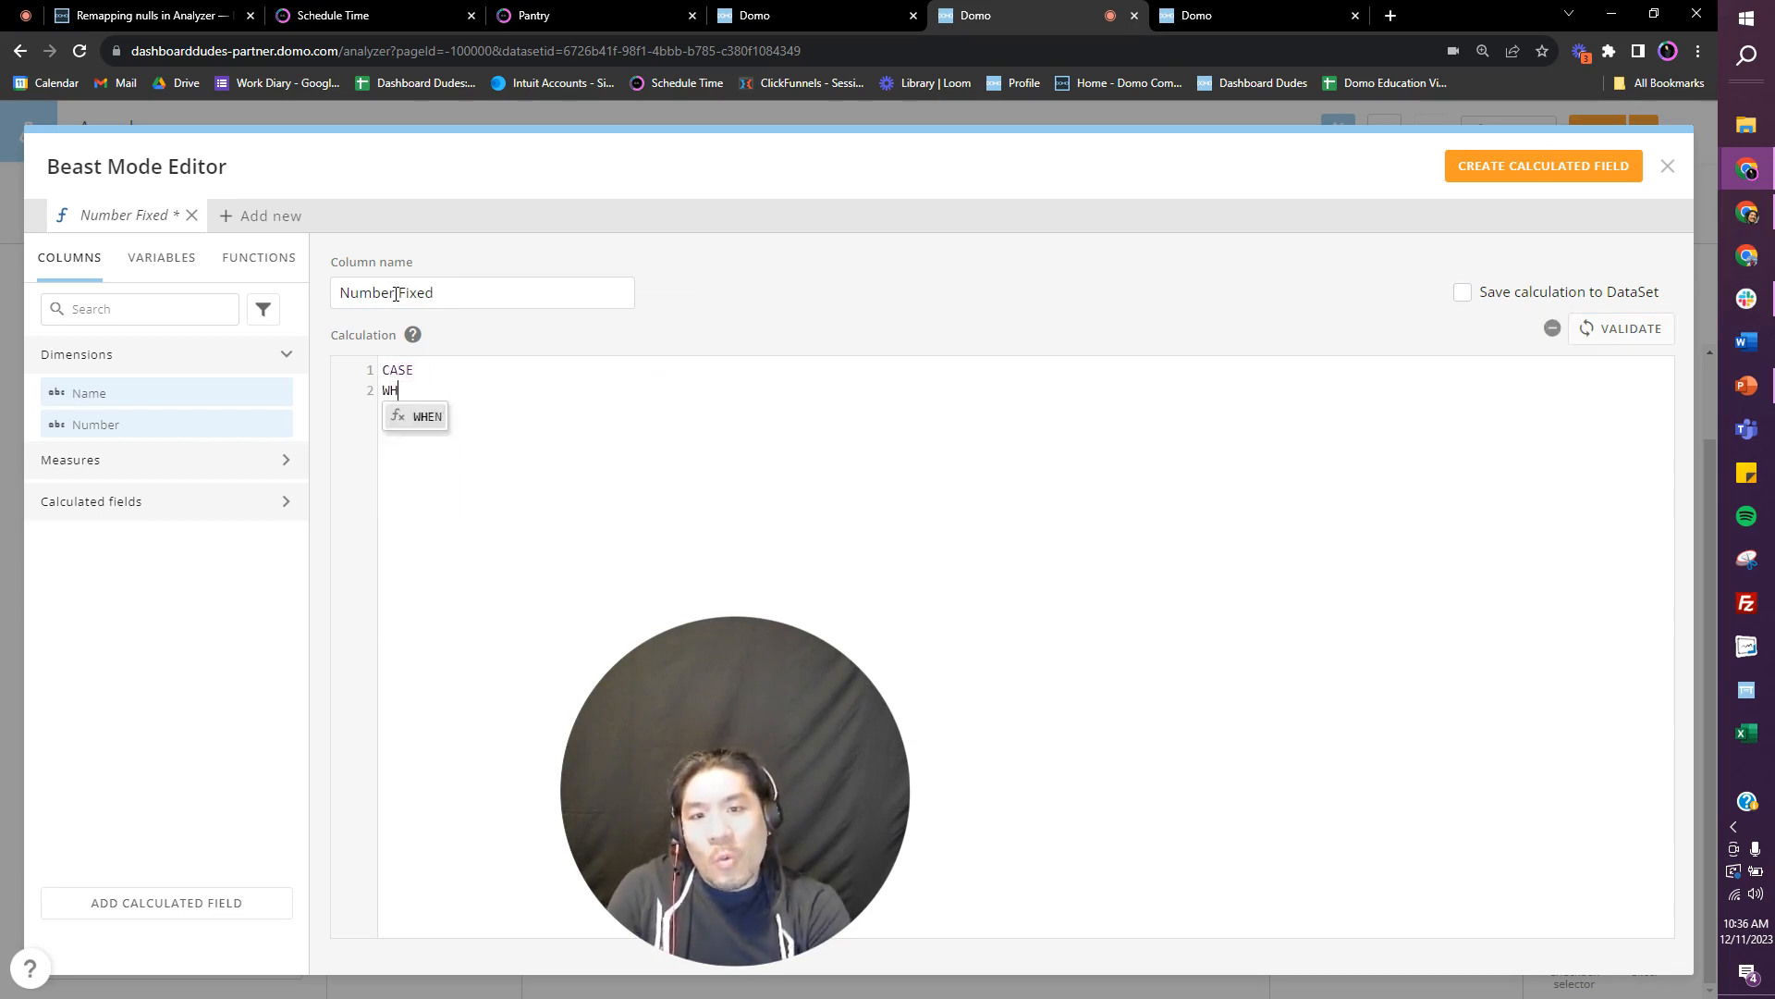
{"action": "type", "text": "EN num"}
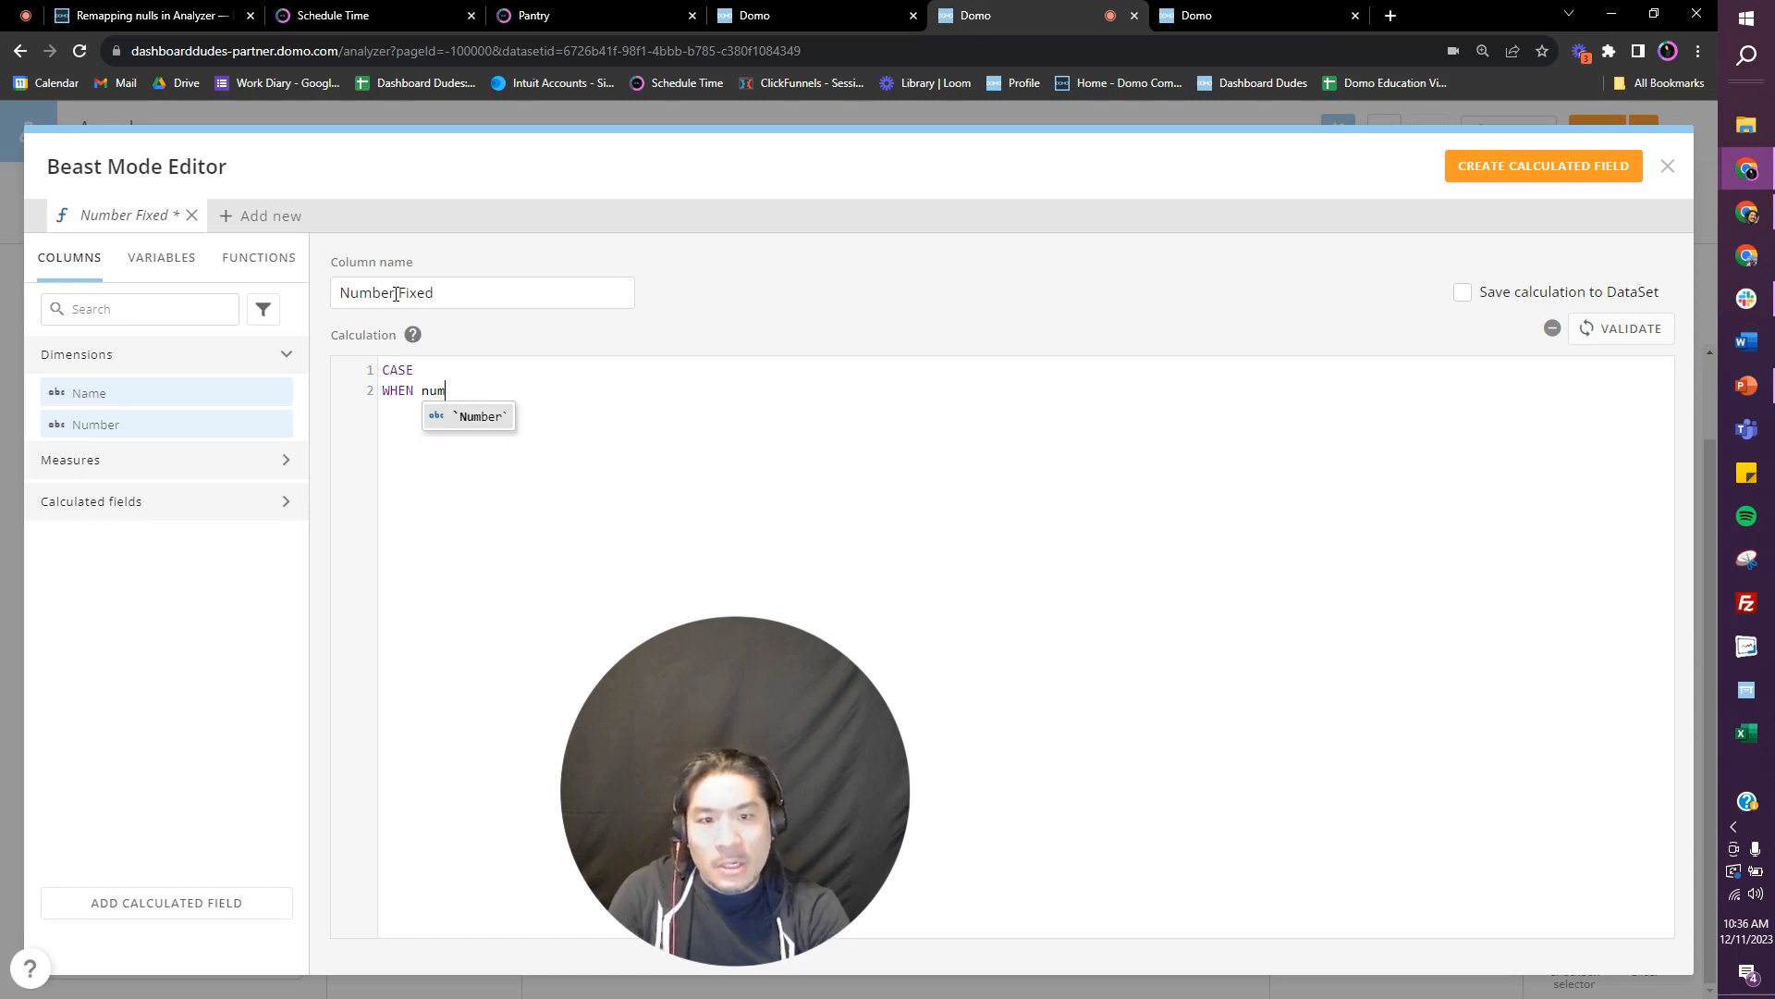
{"action": "key", "text": "Return"}
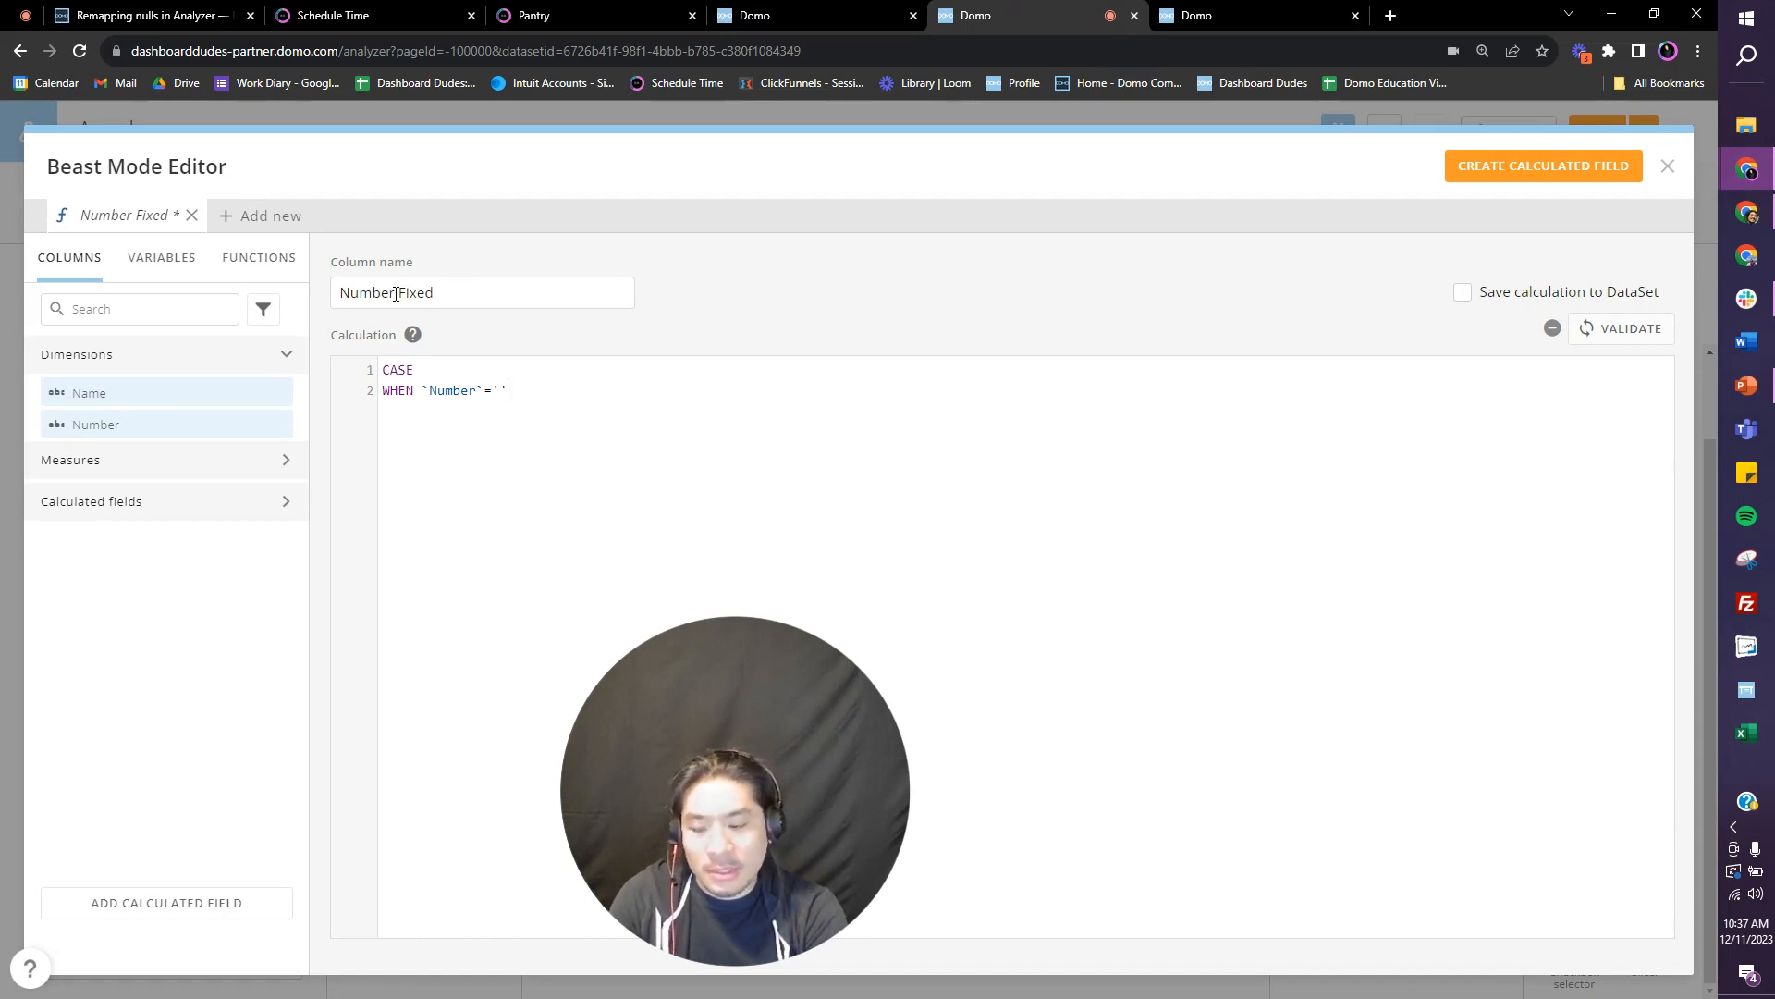
{"action": "type", "text": "THEN"}
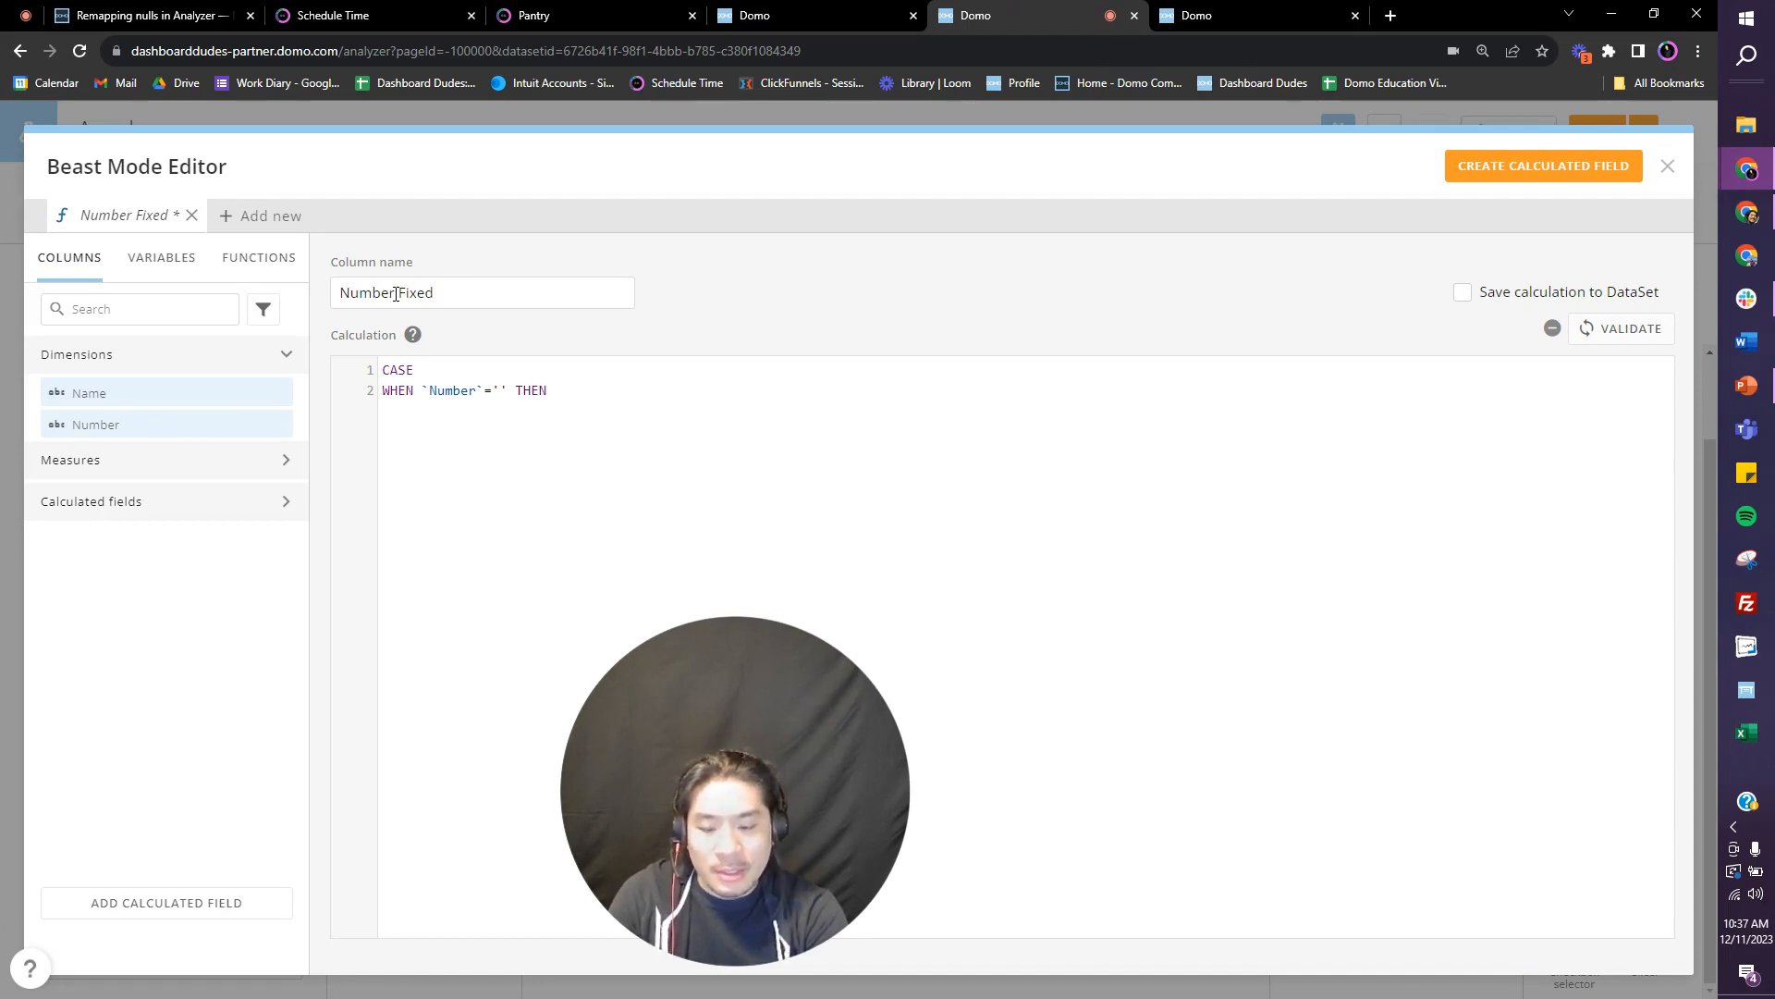
{"action": "type", "text": " 999 WHEN Num"}
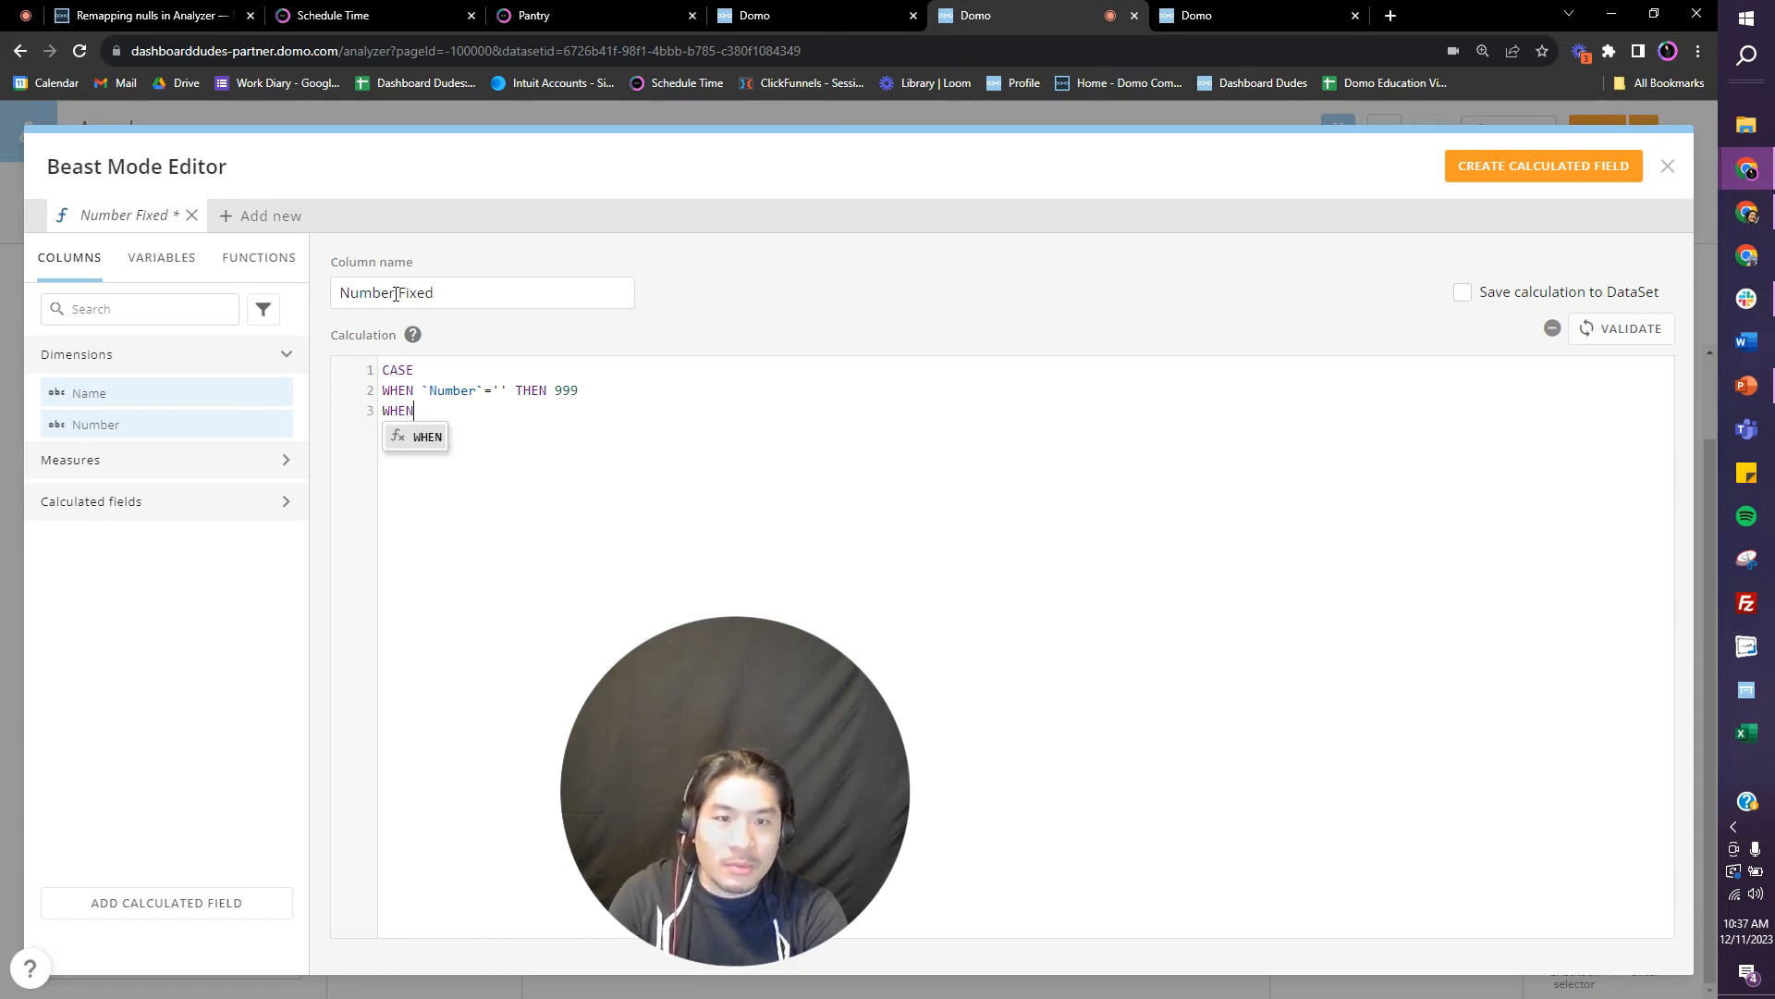
Step: Complete the formula with `Number`='_' THEN 999 else `Number` end
{"action": "key", "text": "Return"}
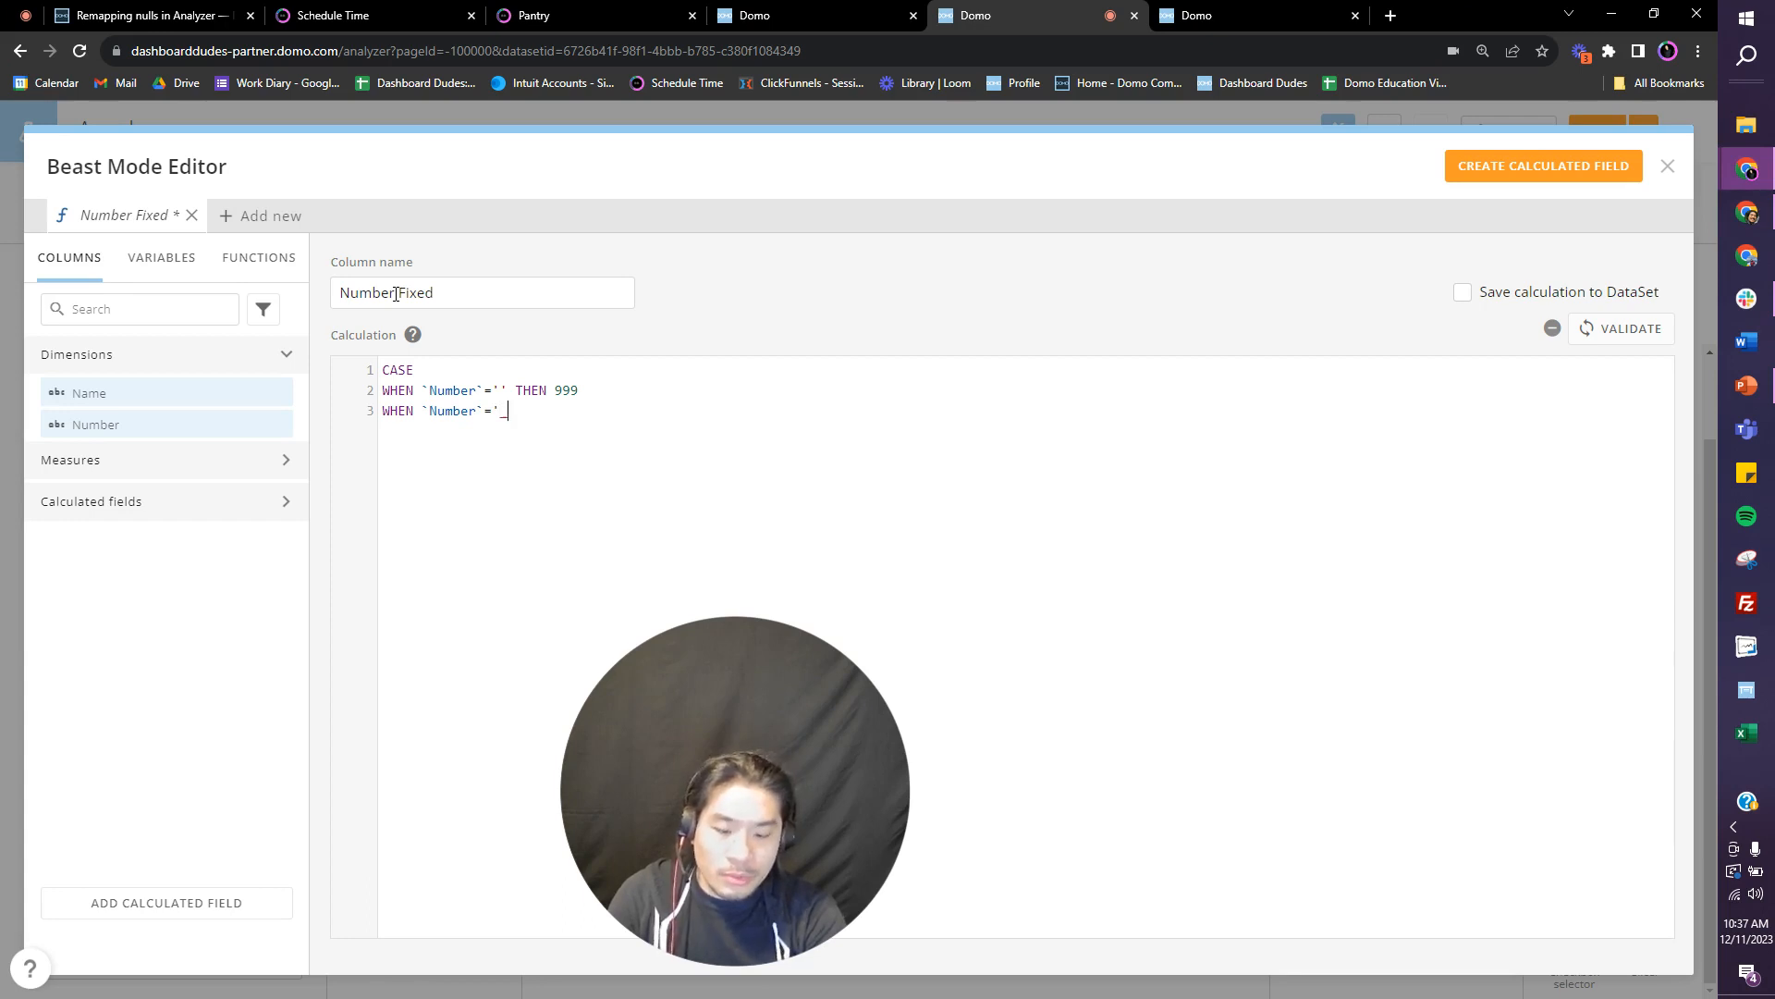
{"action": "type", "text": "='_' "}
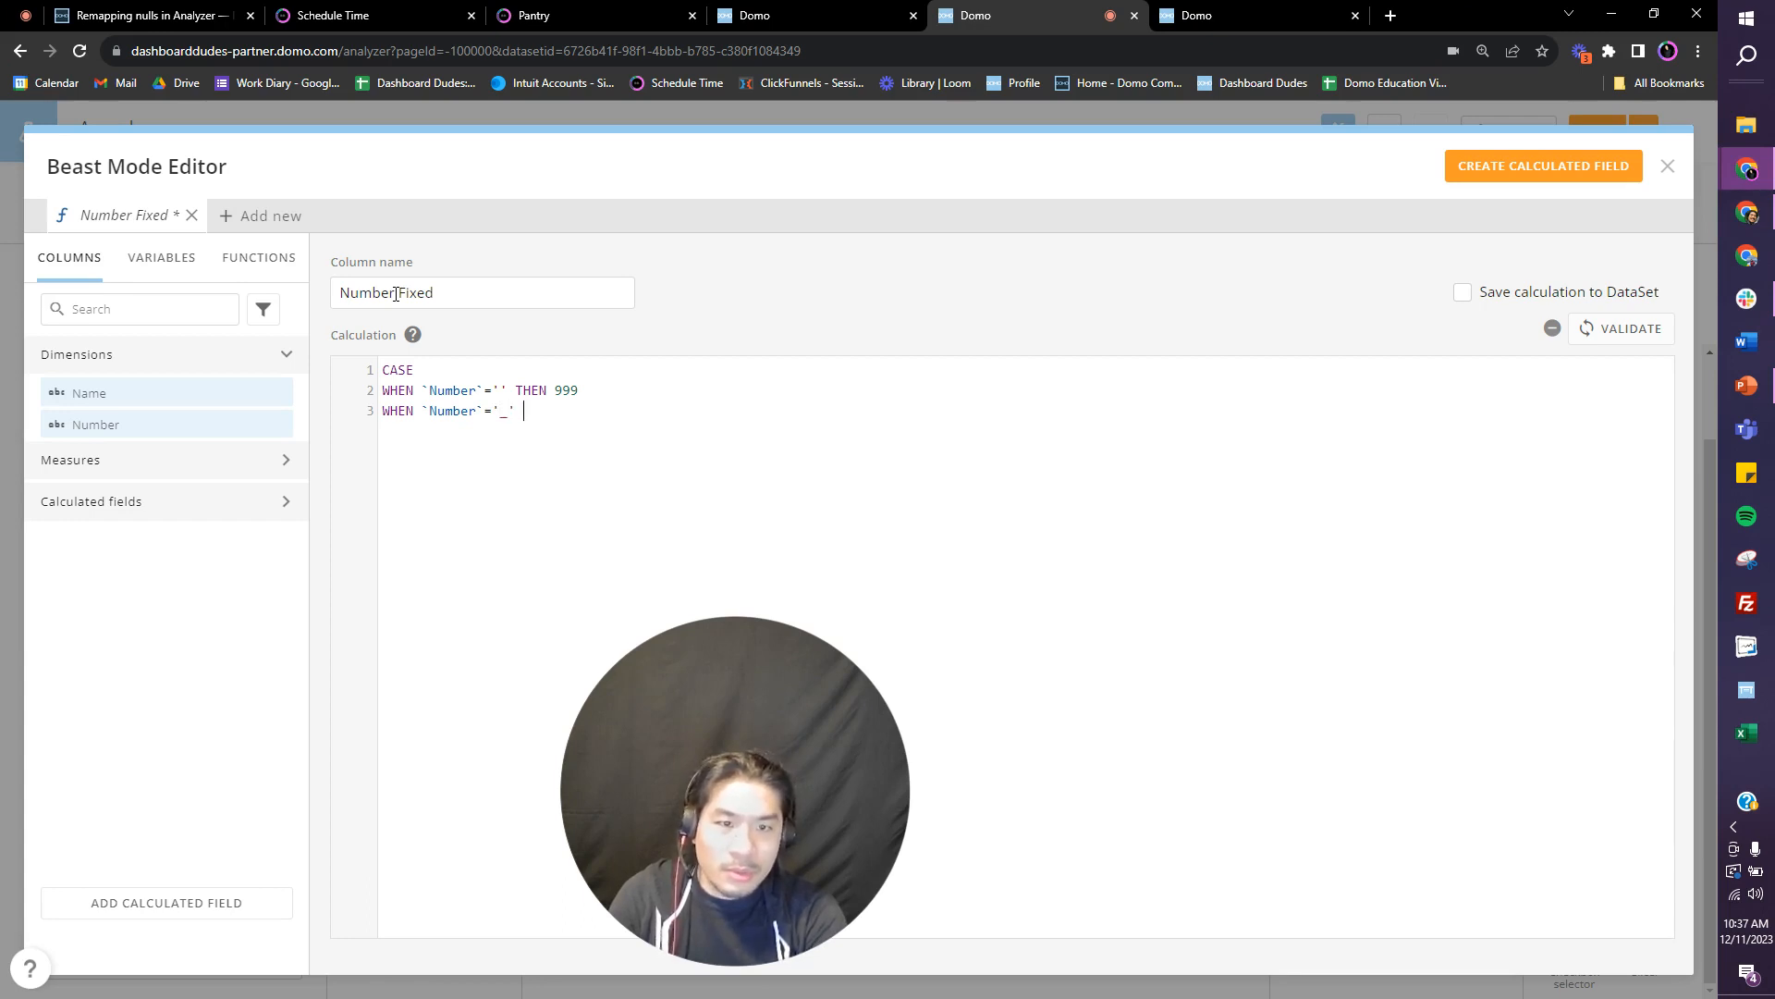
{"action": "type", "text": "THEN 999"}
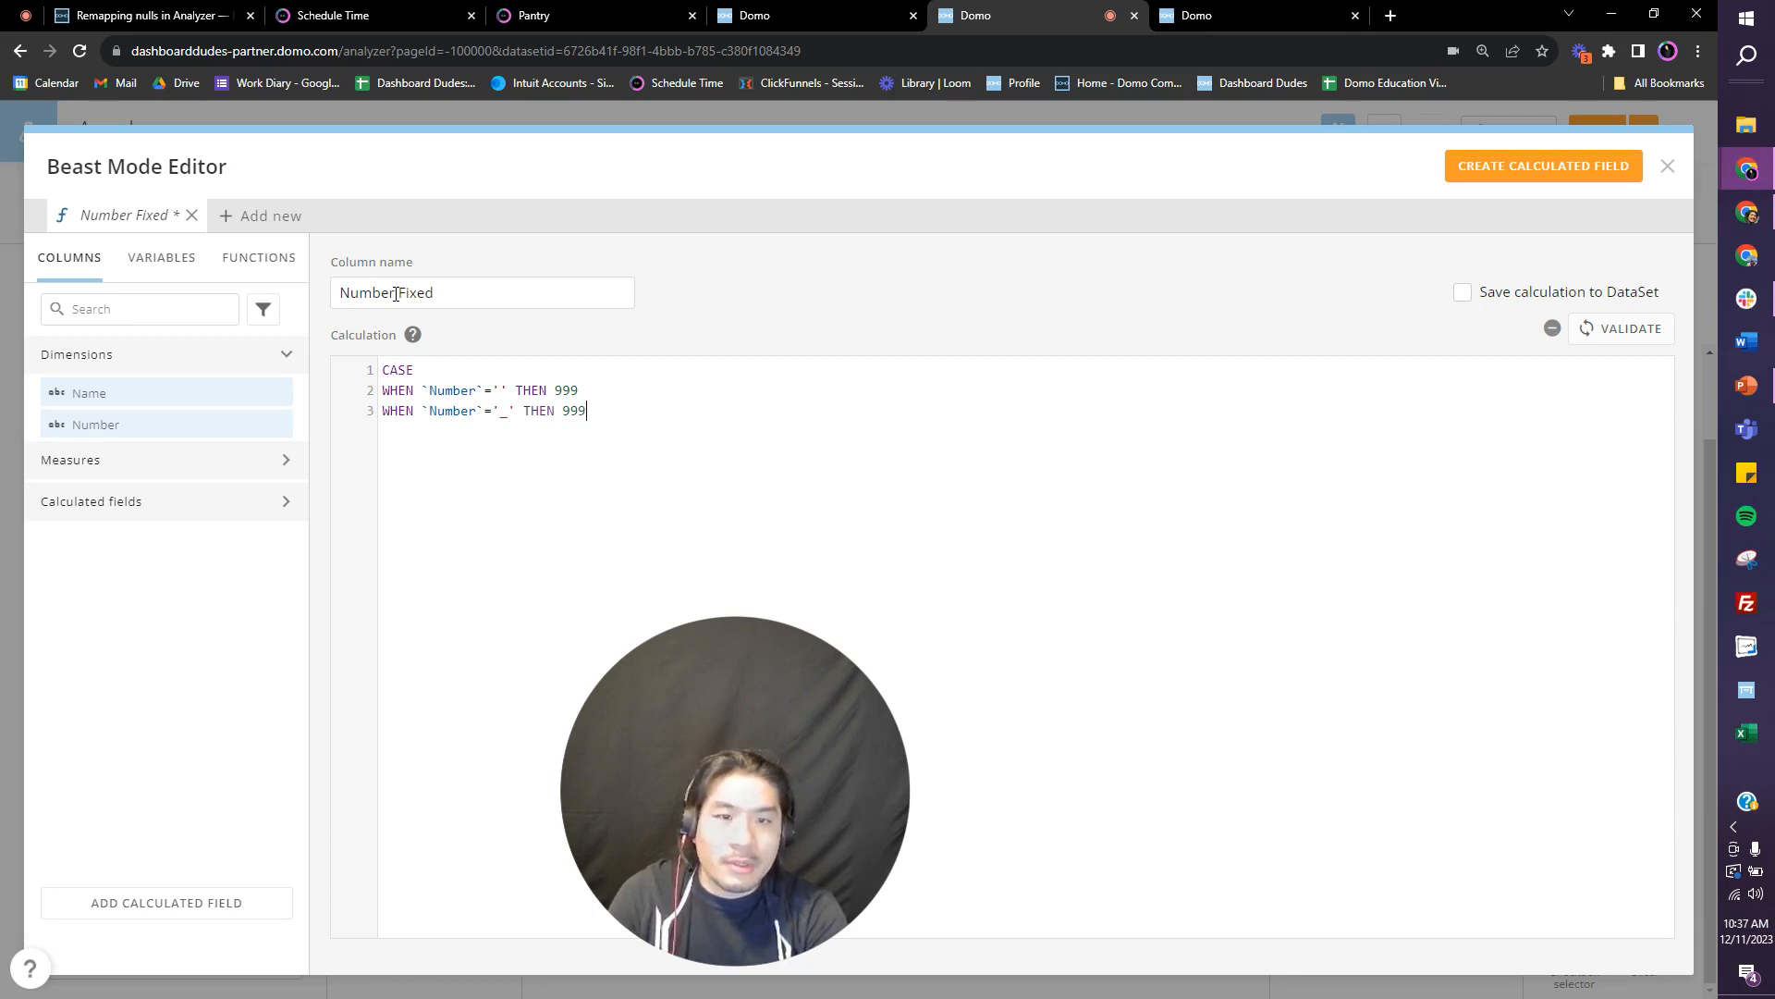
{"action": "type", "text": " else "}
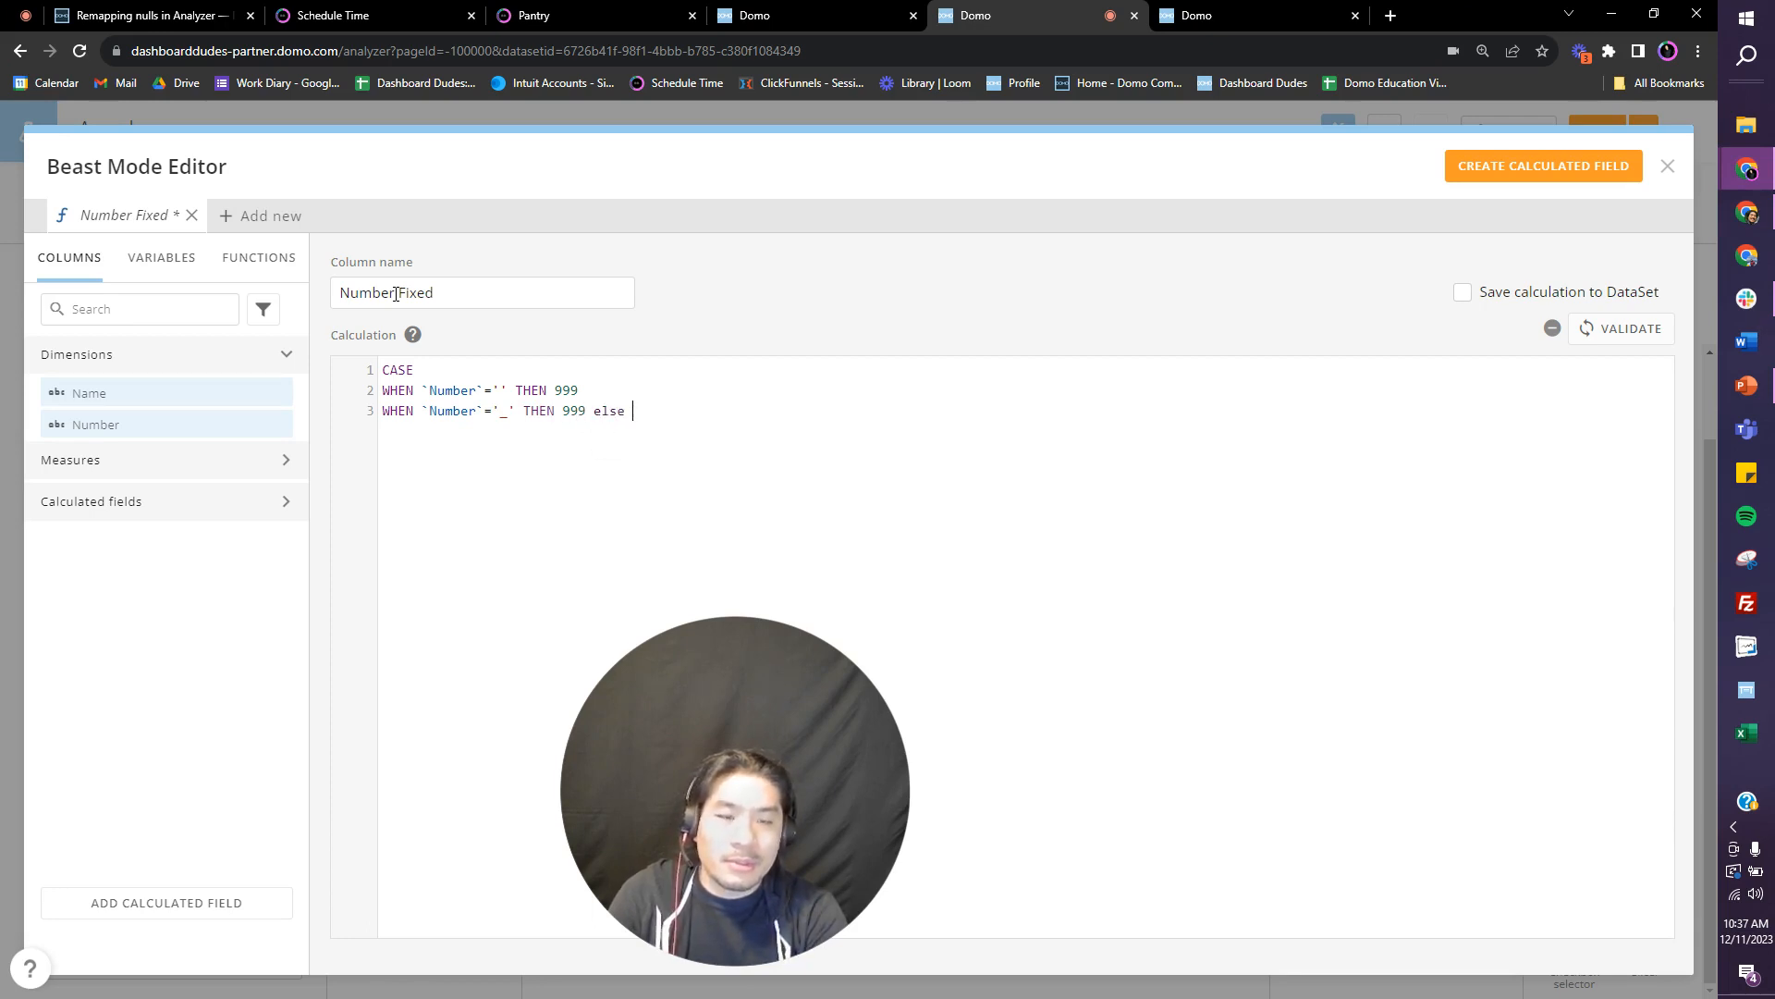
{"action": "type", "text": "nu"}
{"action": "key", "text": "Down"}
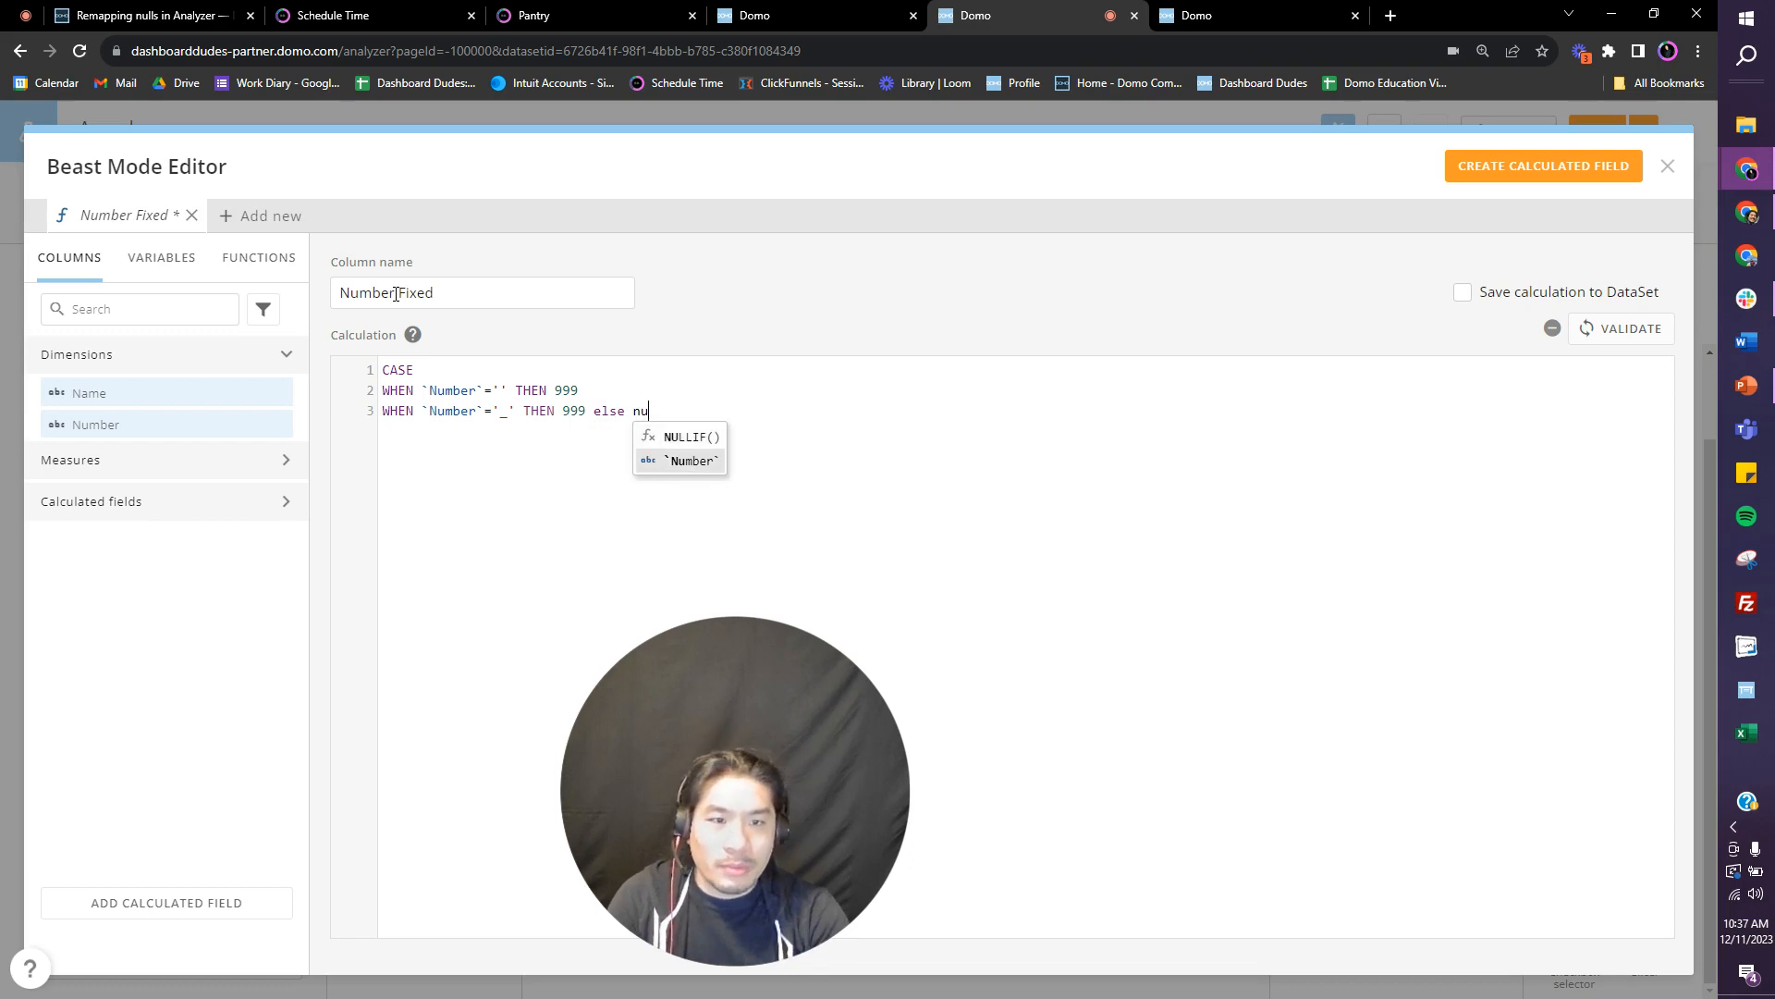
{"action": "key", "text": "Return"}
{"action": "type", "text": "end"}
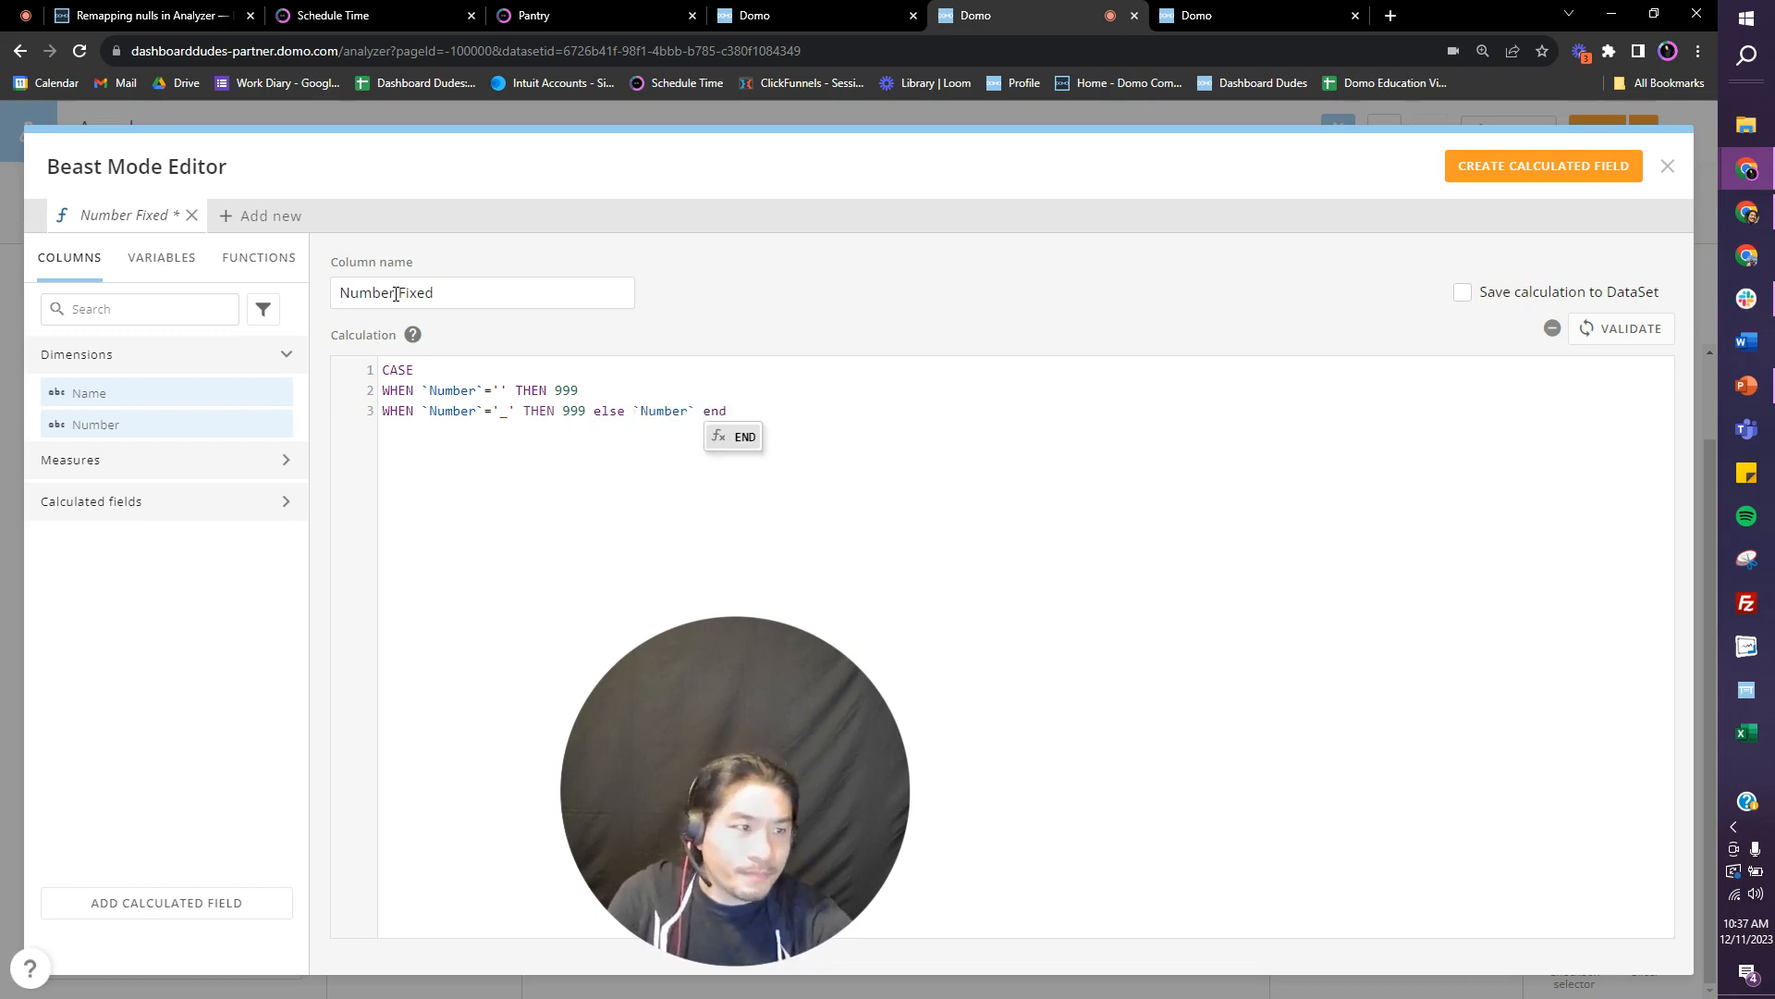
Step: Validate and create the Number Fixed calculated field, and add it to the table as a third column
{"action": "left_click", "coordinate": [1627, 328]}
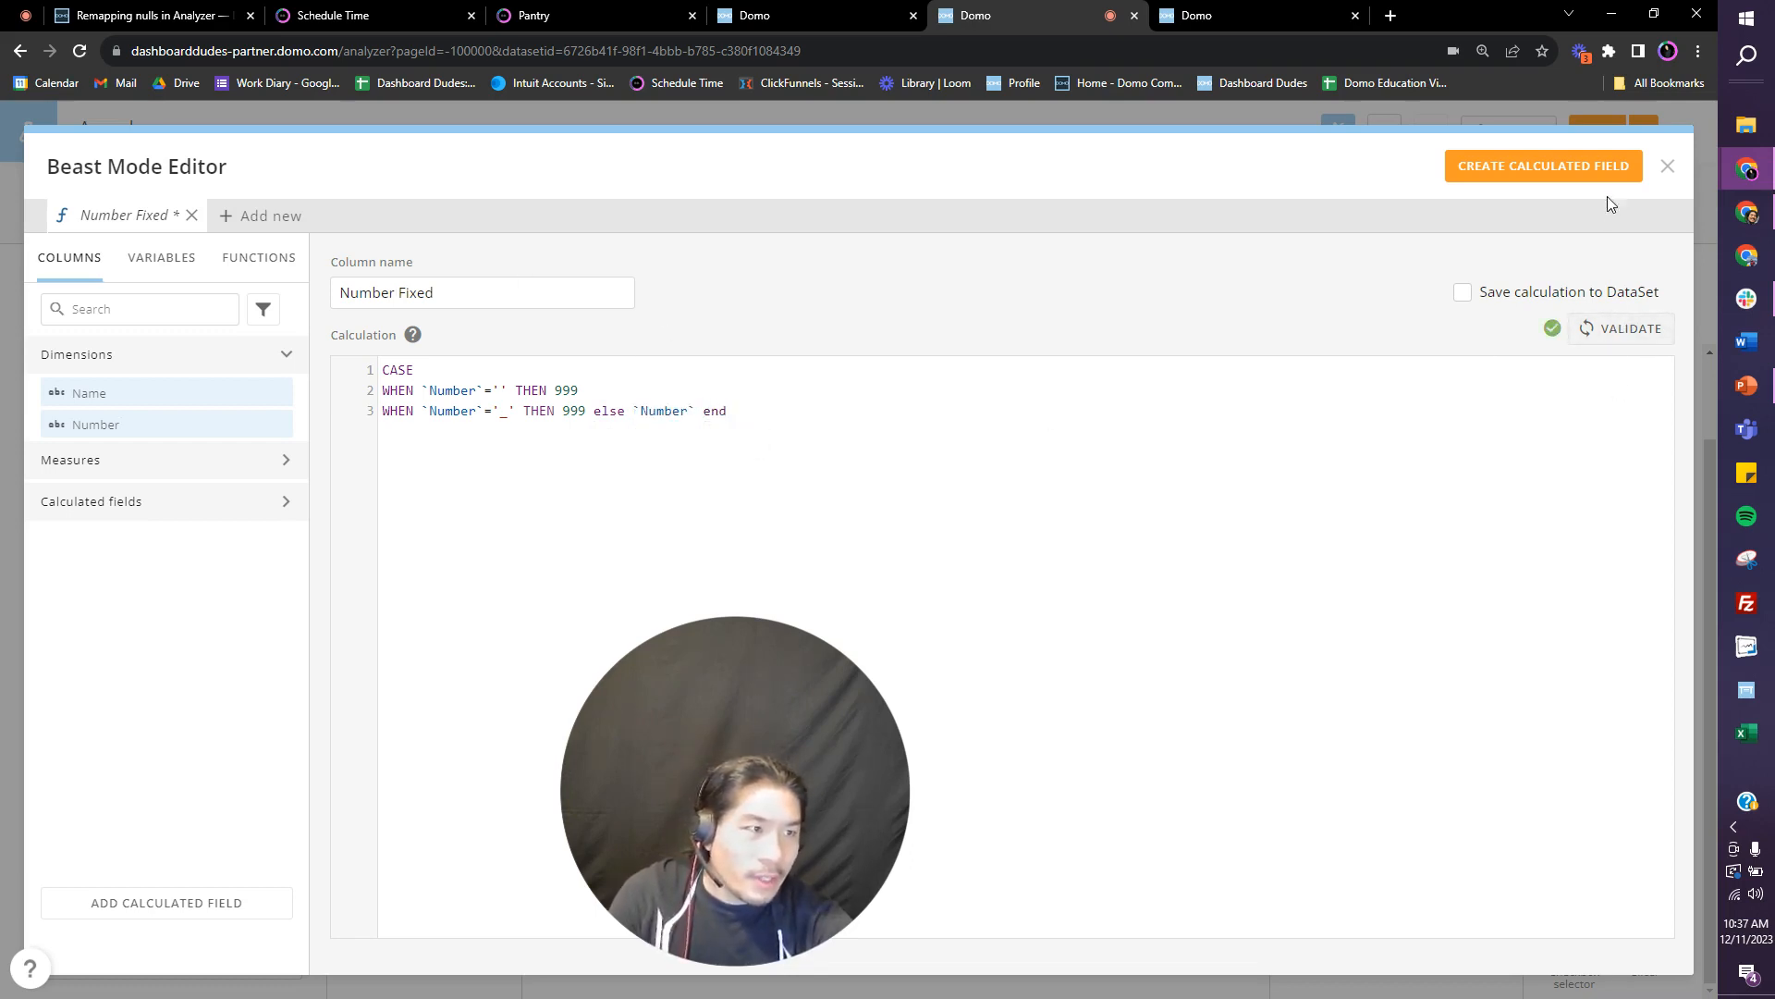
{"action": "left_click", "coordinate": [1617, 171]}
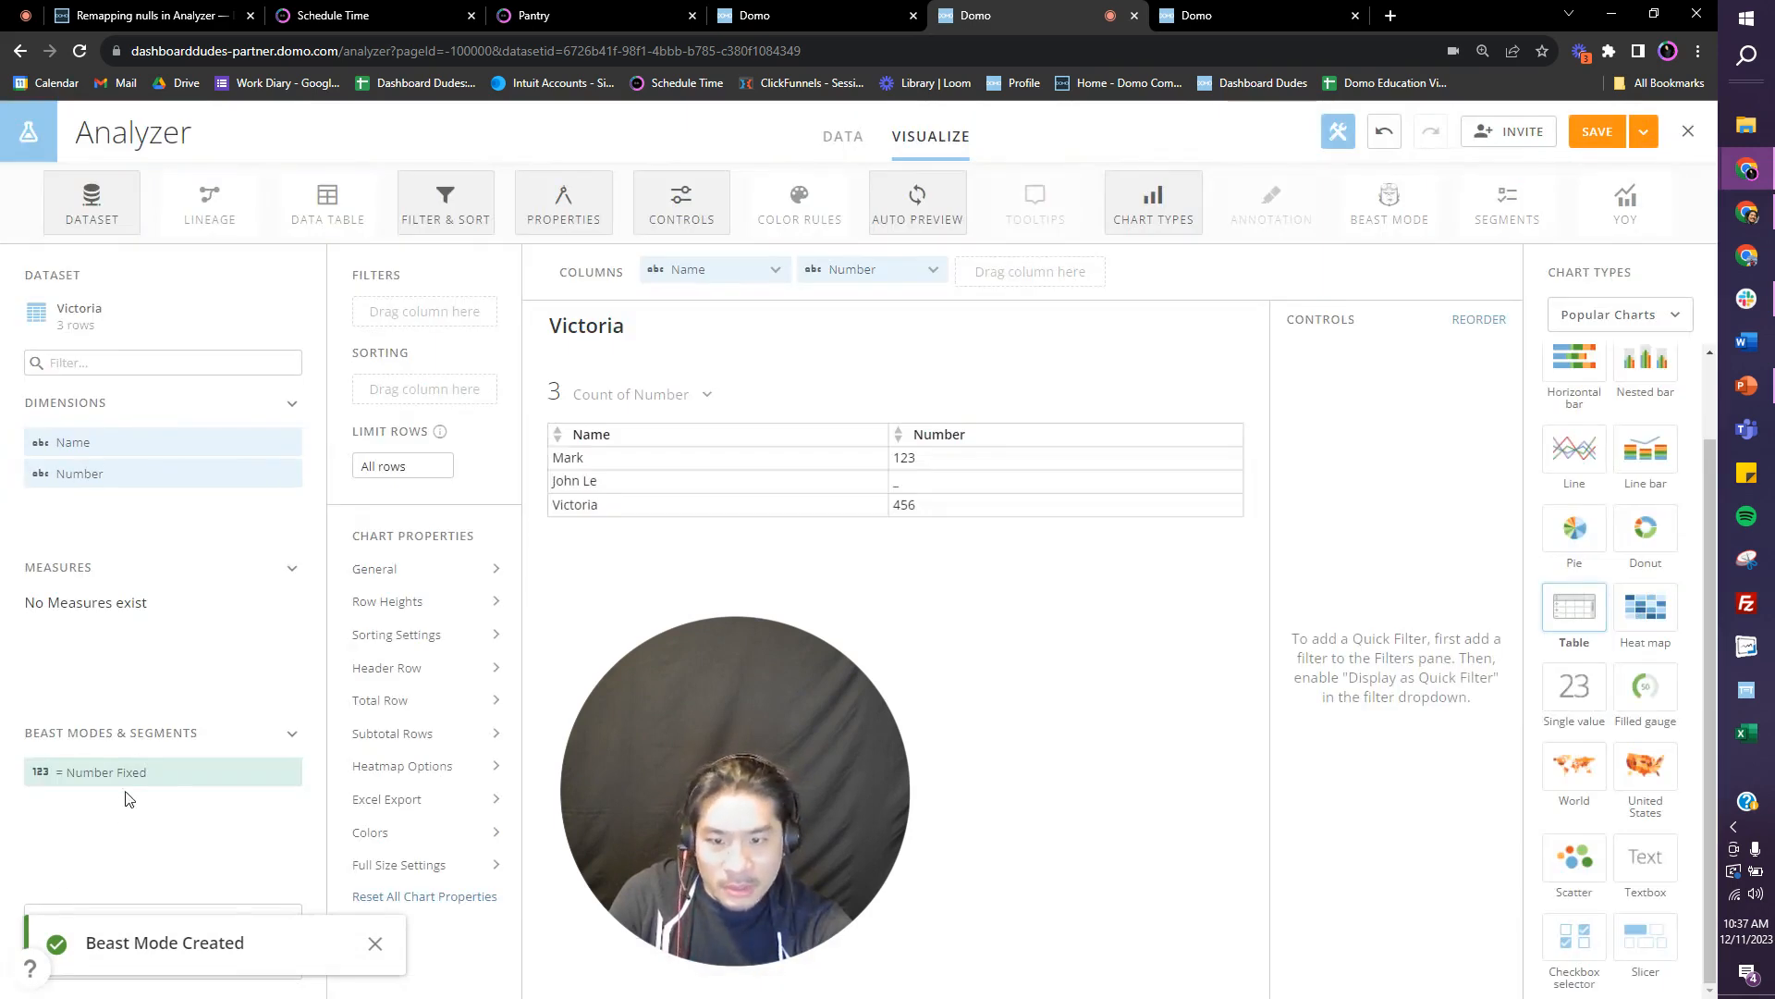
{"action": "left_click_drag", "start_coordinate": [175, 773], "coordinate": [1059, 291]}
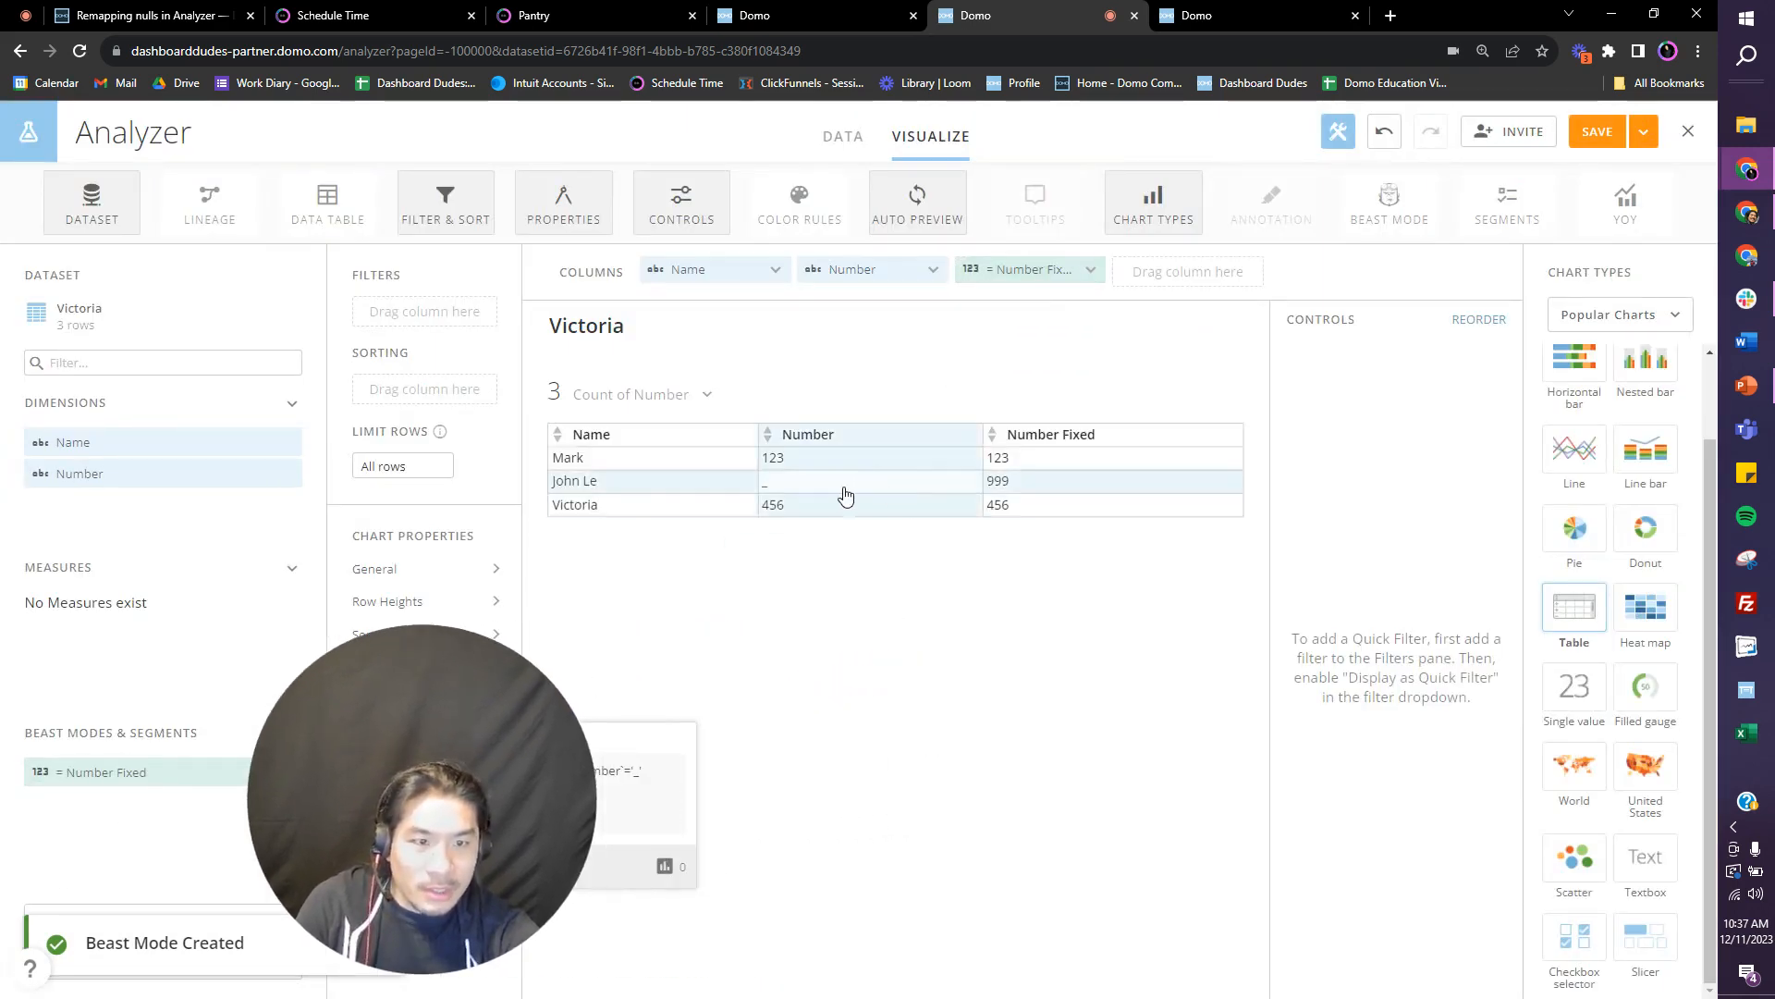
Step: Add the condition WHEN `Number`=' ' THEN 999 to the Number Fixed formula, save the field and close the editor
{"action": "left_click", "coordinate": [106, 772]}
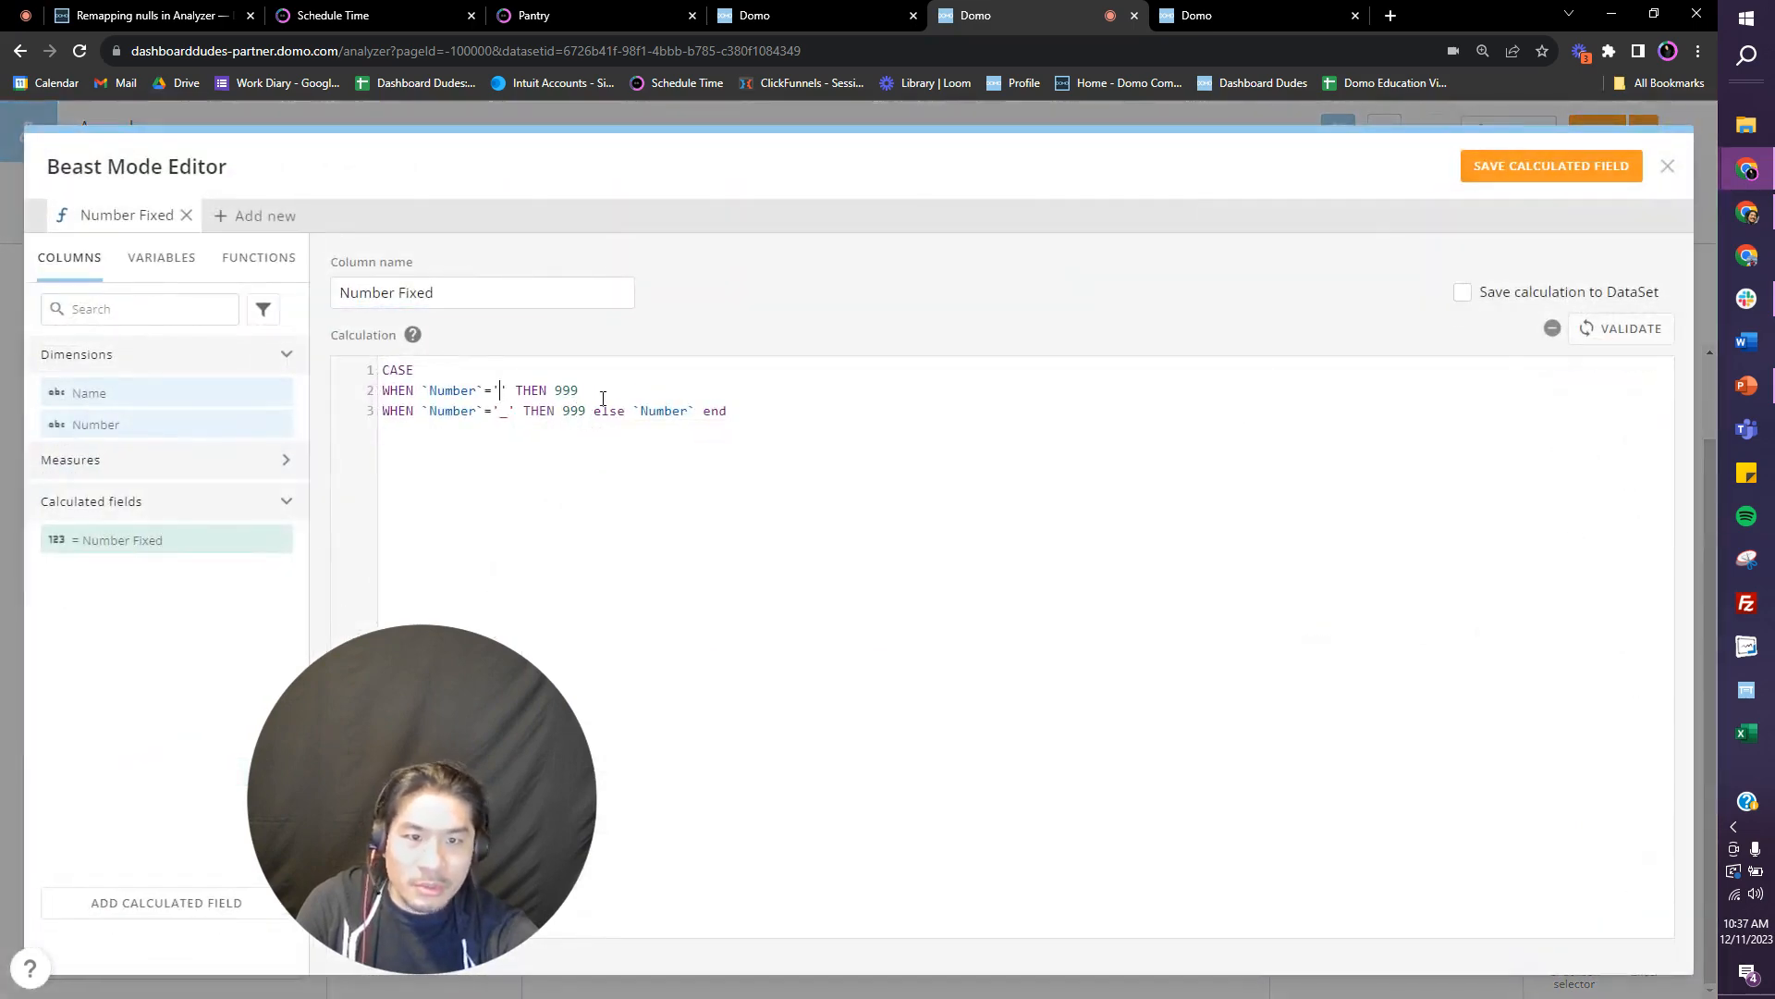
{"action": "left_click_drag", "start_coordinate": [601, 391], "coordinate": [370, 386]}
{"action": "key", "text": "ctrl+c"}
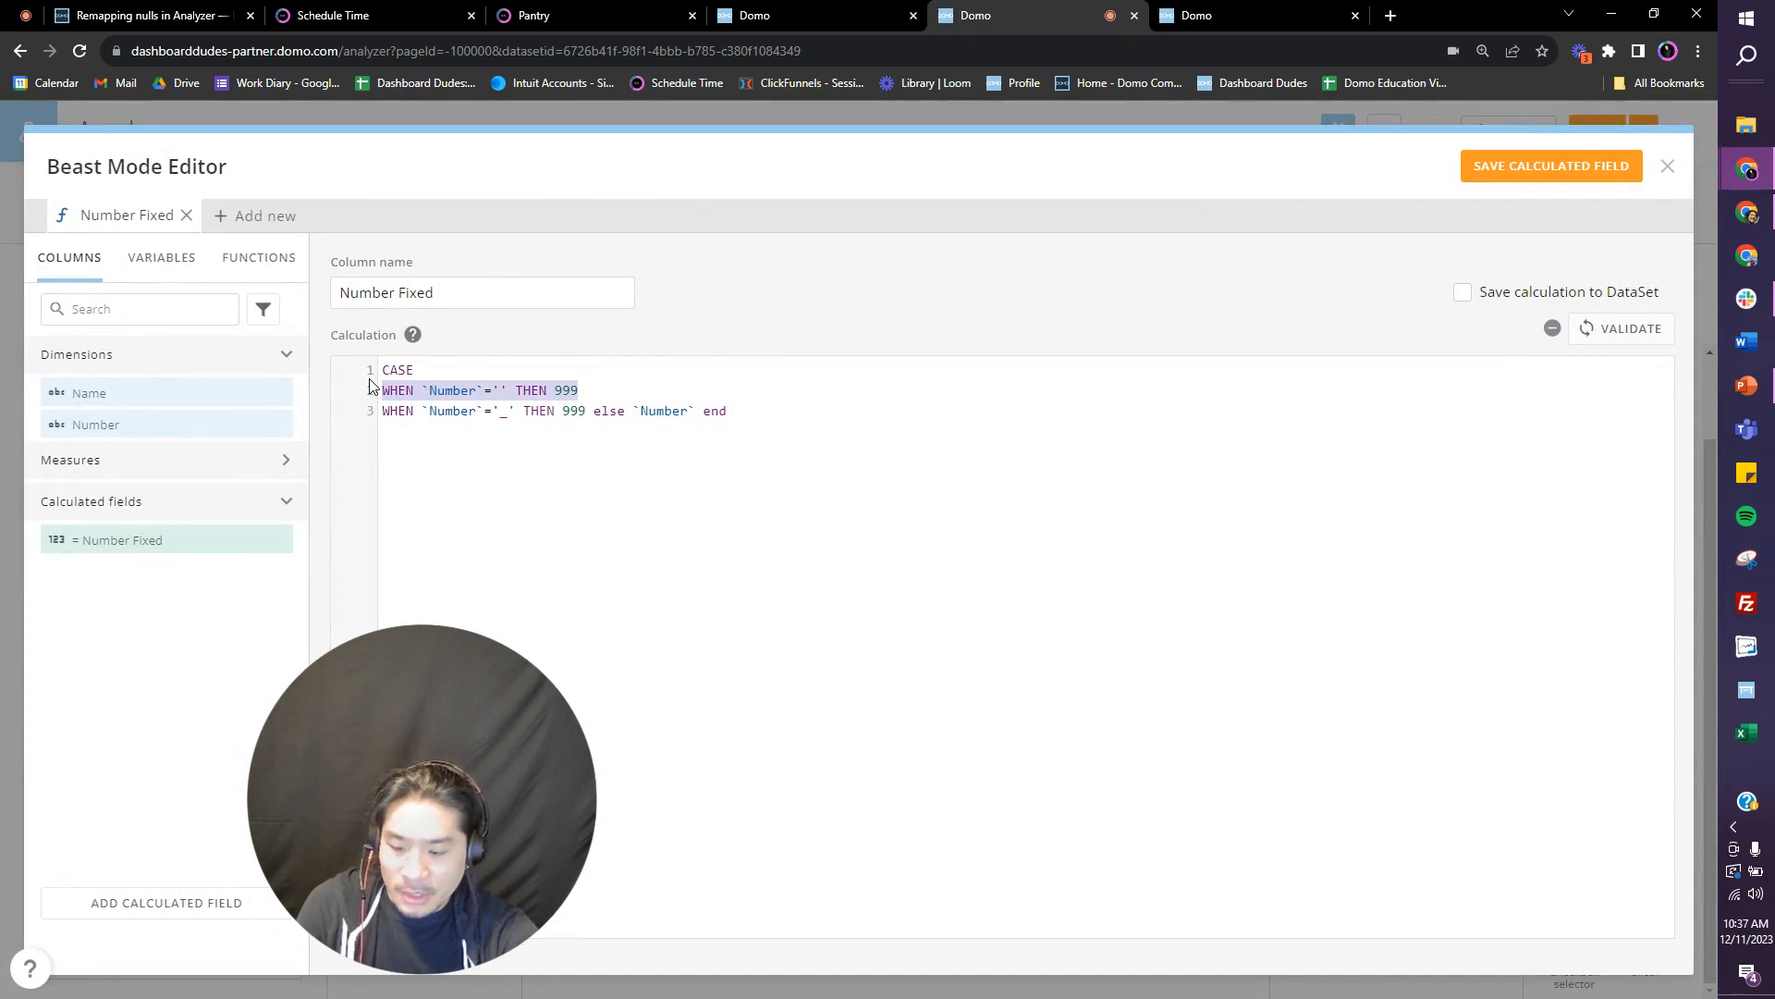
{"action": "left_click", "coordinate": [622, 392]}
{"action": "key", "text": "Return"}
{"action": "key", "text": "ctrl+v"}
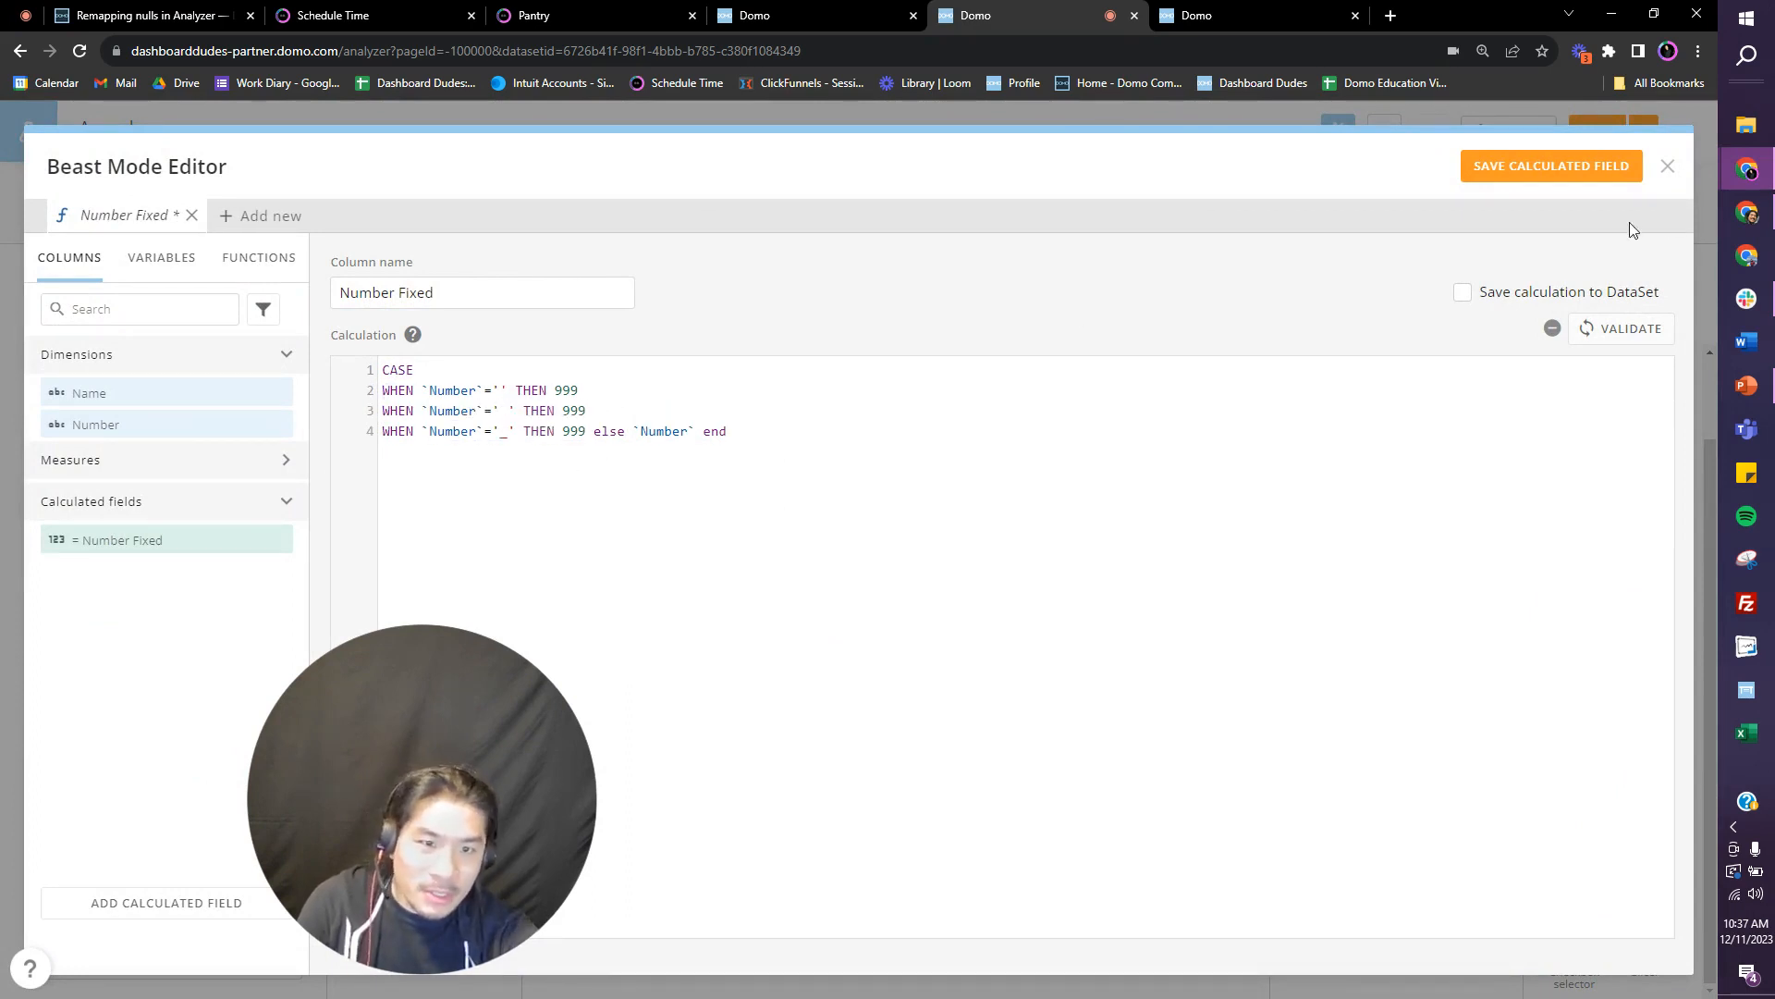
{"action": "left_click", "coordinate": [1557, 168]}
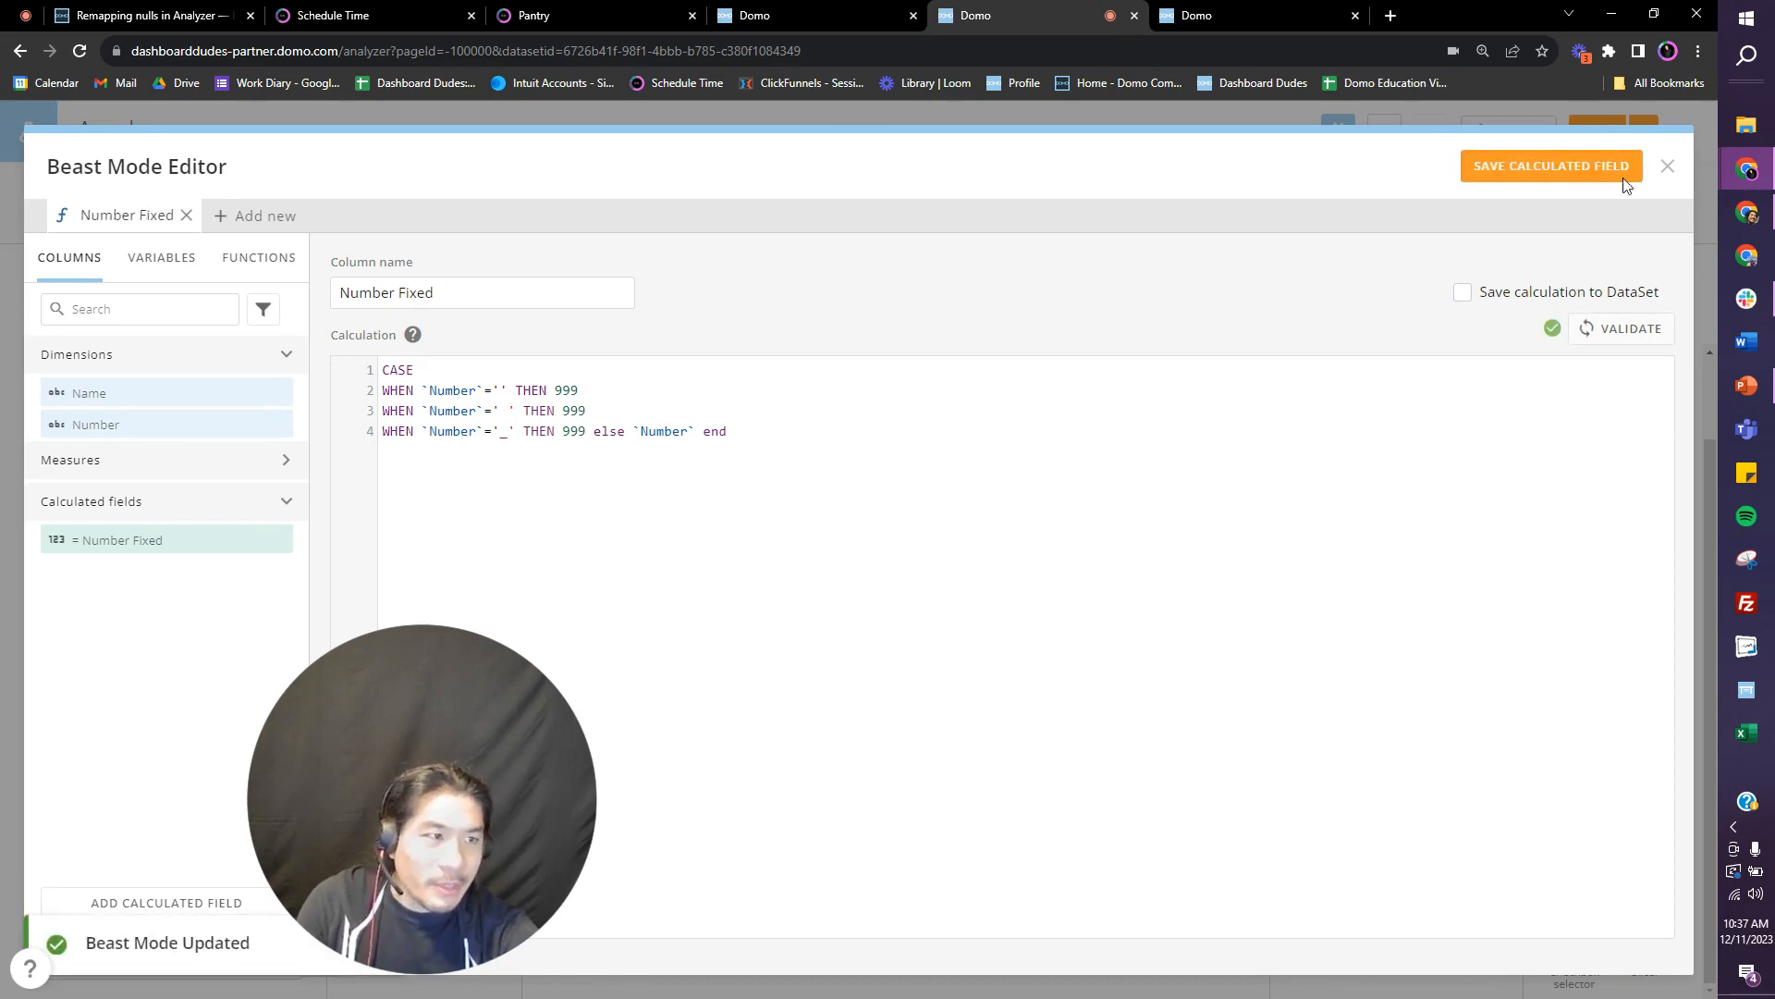
{"action": "left_click", "coordinate": [1665, 170]}
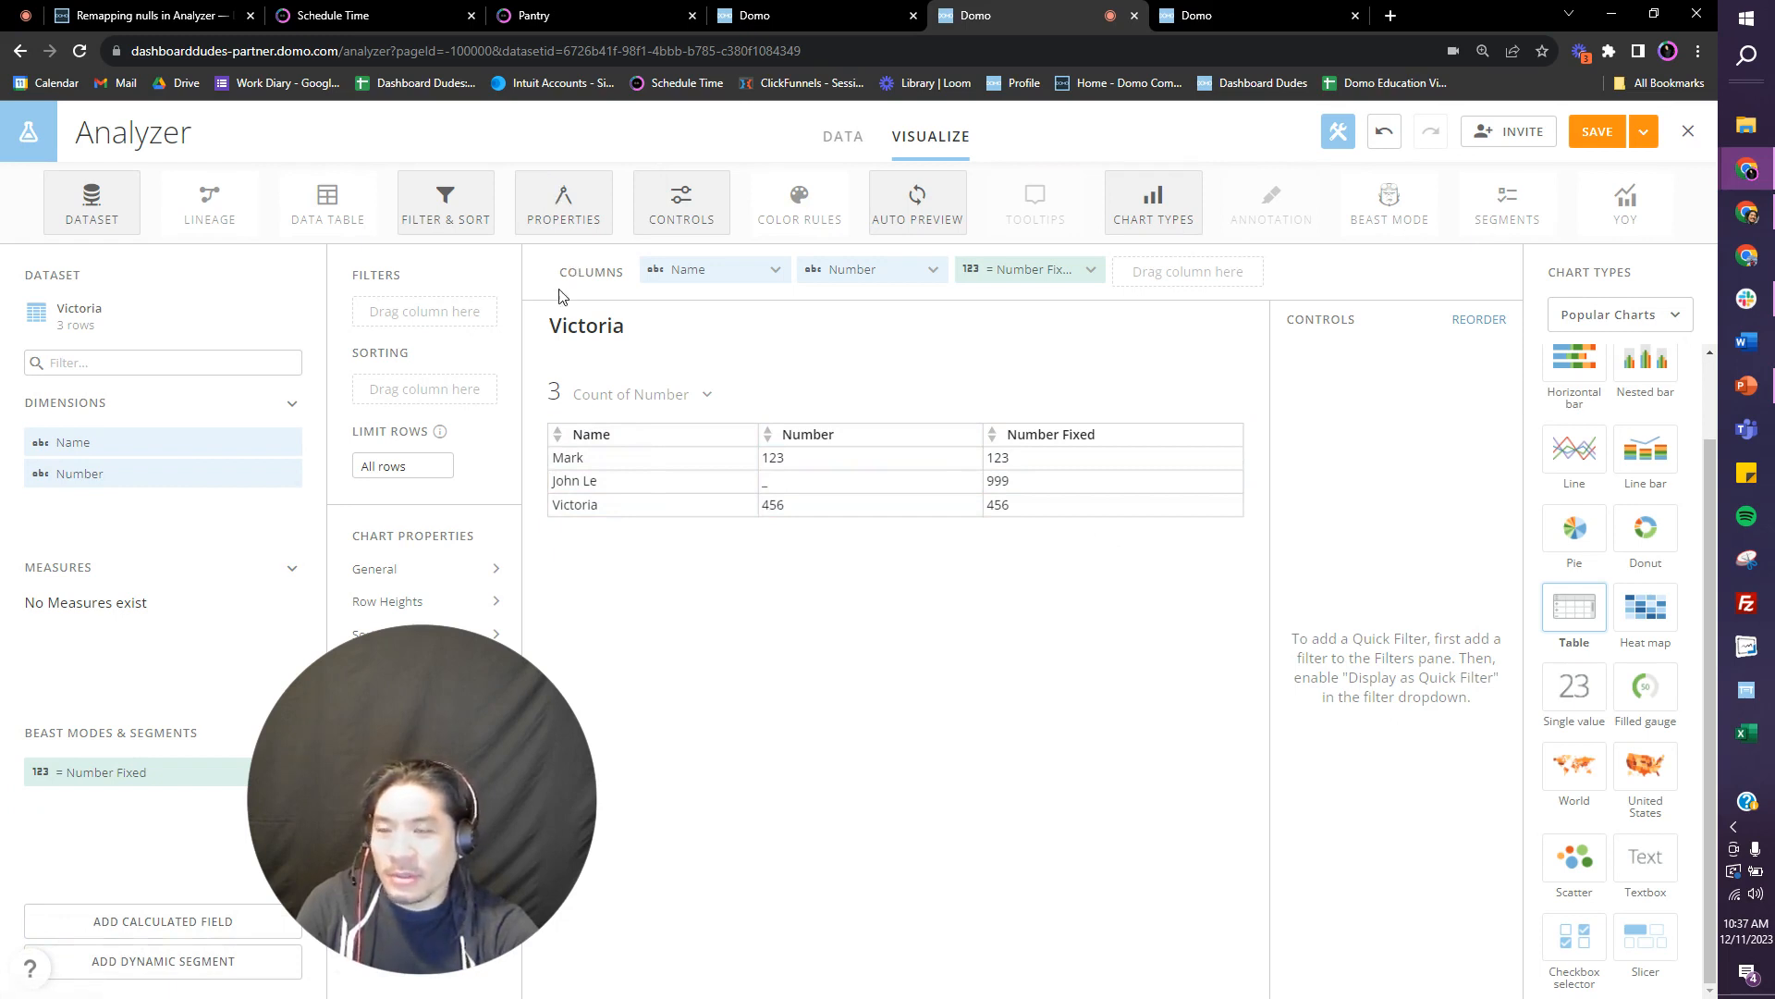
Step: Switch to the Dashboard Dudes Pantry web page, look through the Domo Pantry video playlist and close the list
{"action": "left_click", "coordinate": [553, 19]}
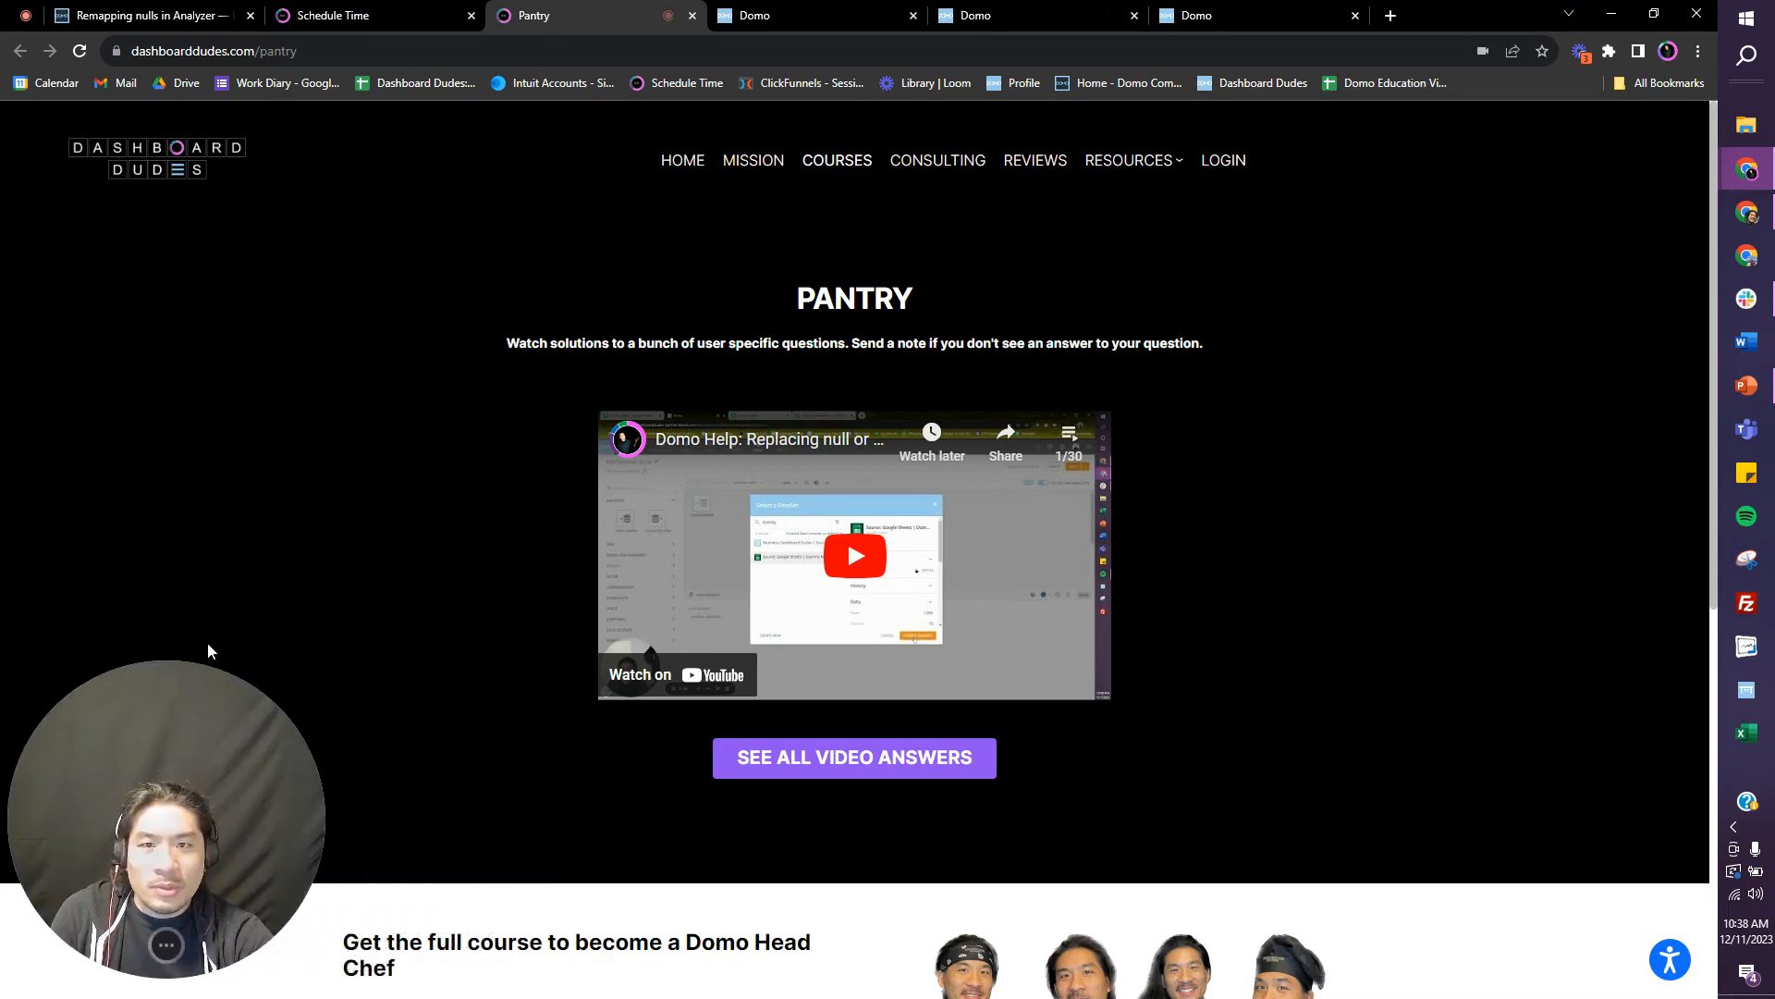
{"action": "left_click", "coordinate": [334, 52]}
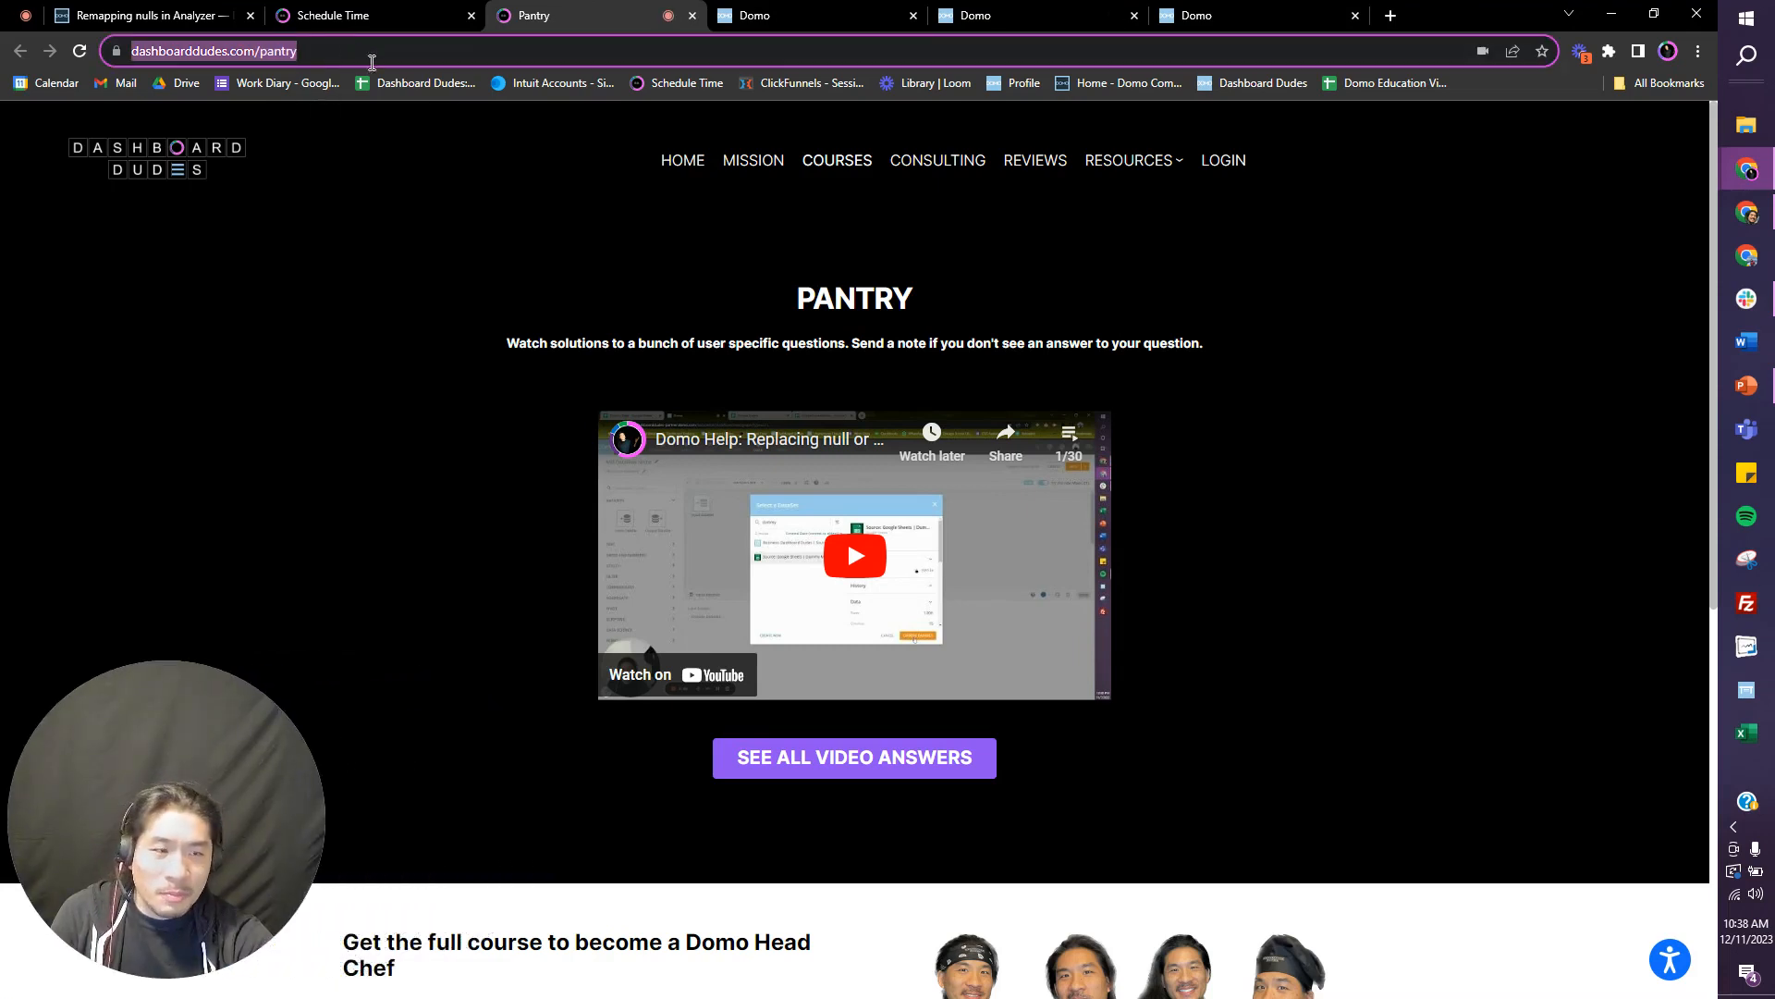
{"action": "left_click", "coordinate": [1070, 442]}
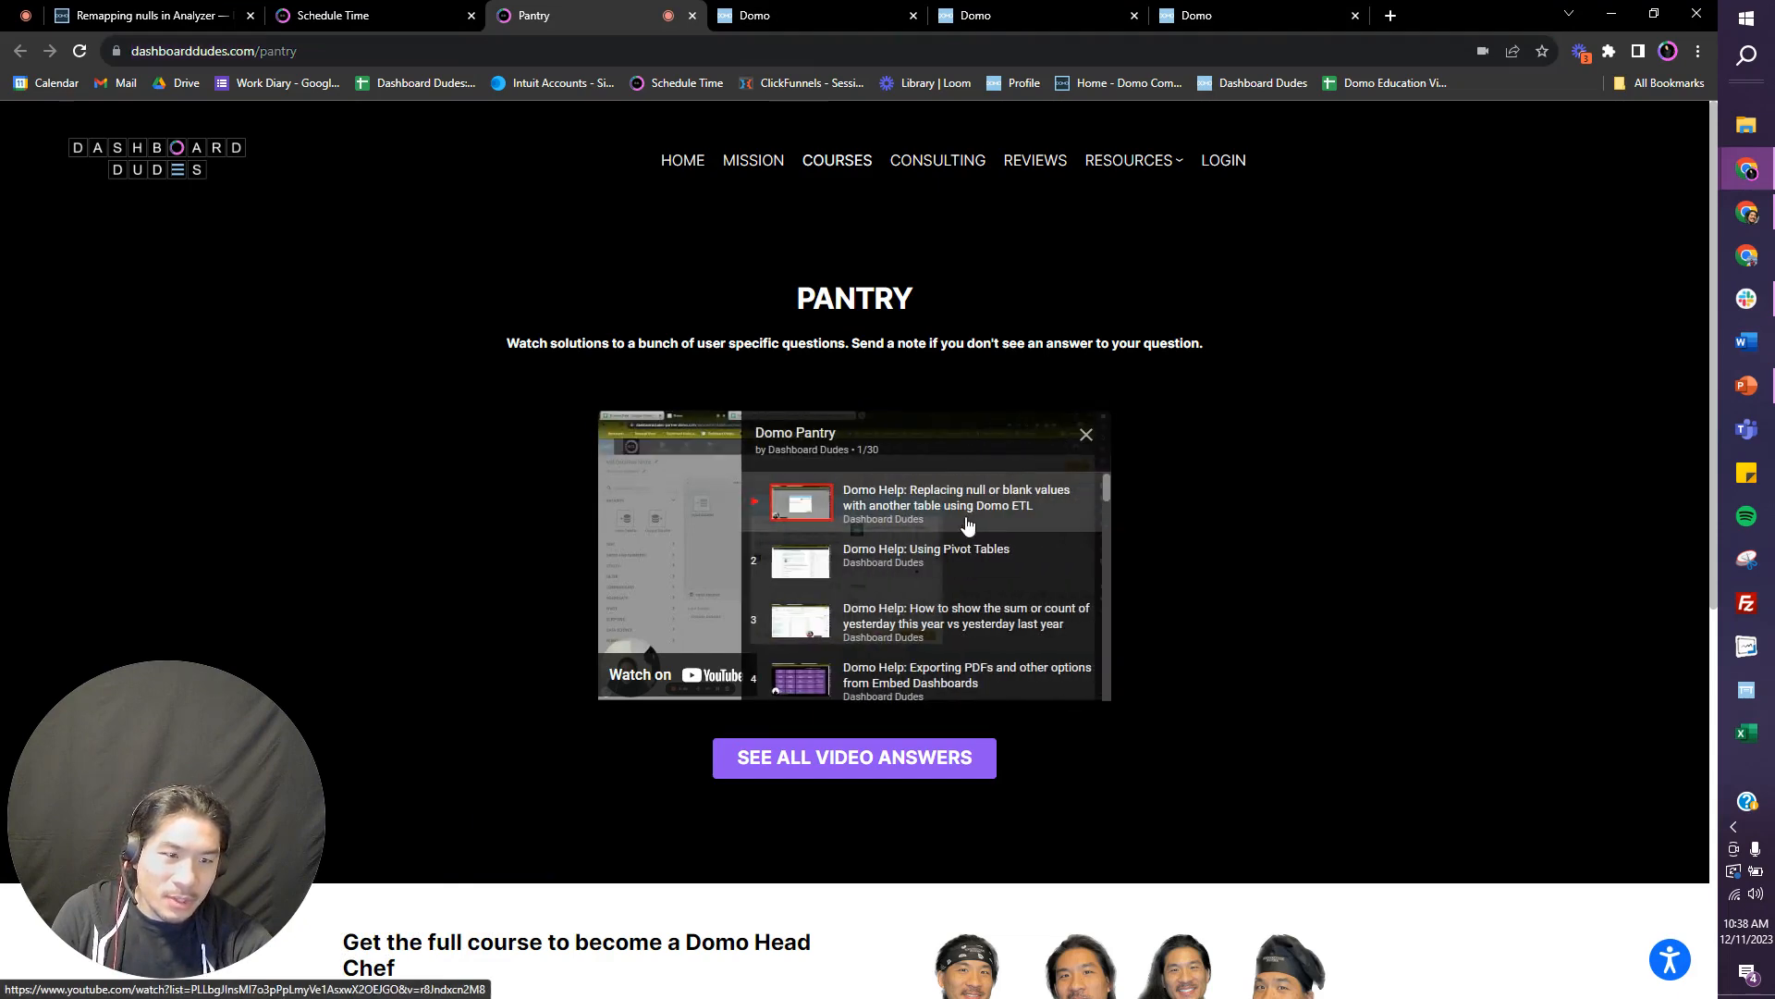
{"action": "scroll", "coordinate": [967, 523], "scroll_direction": "down", "scroll_amount": 15}
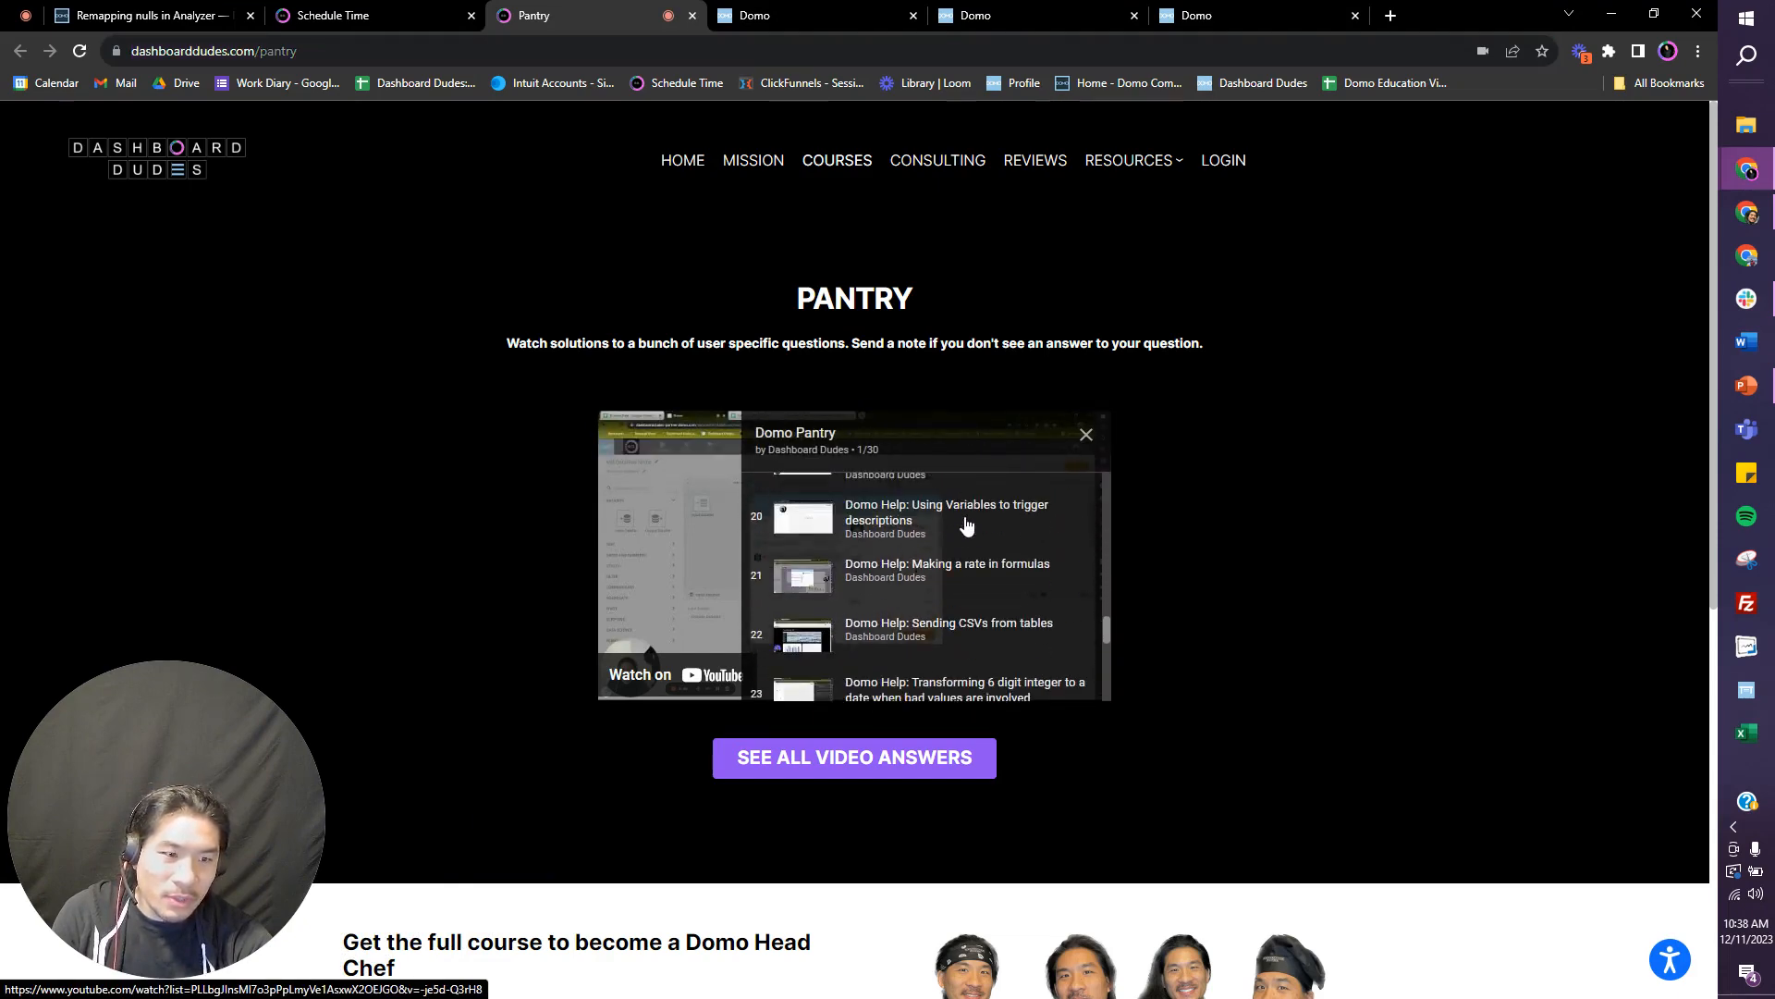
{"action": "scroll", "coordinate": [965, 526], "scroll_direction": "up", "scroll_amount": 15}
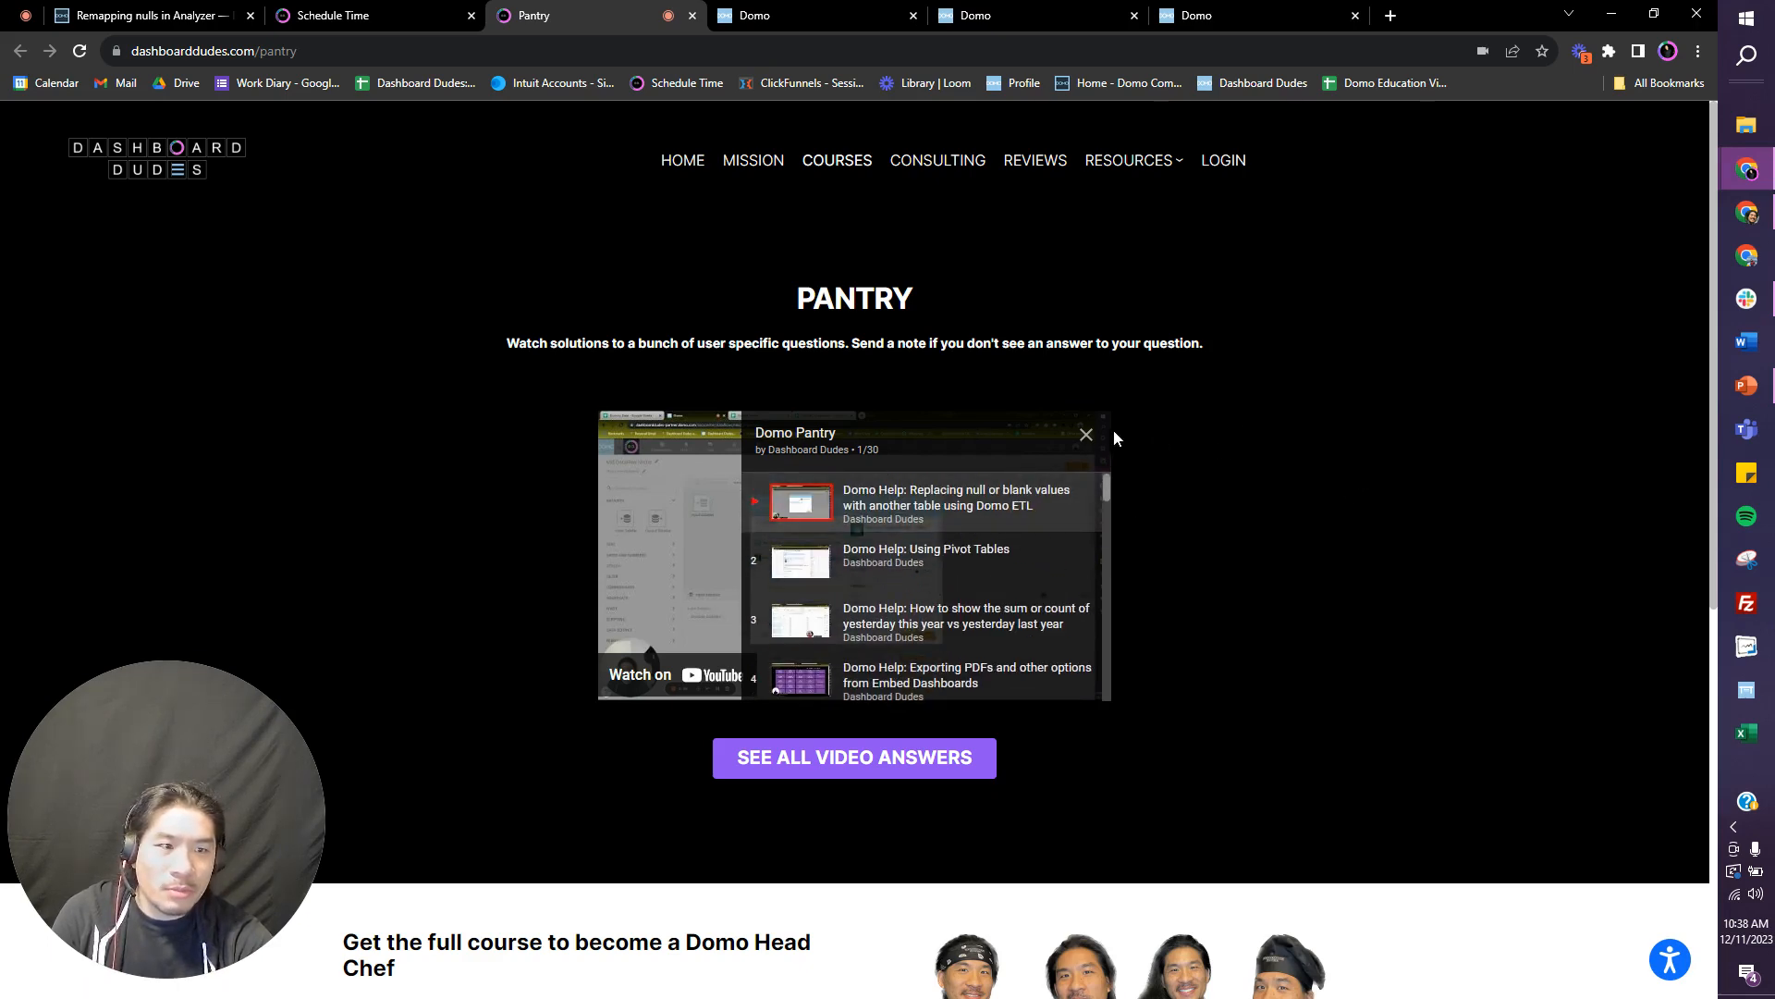
{"action": "left_click", "coordinate": [1086, 436]}
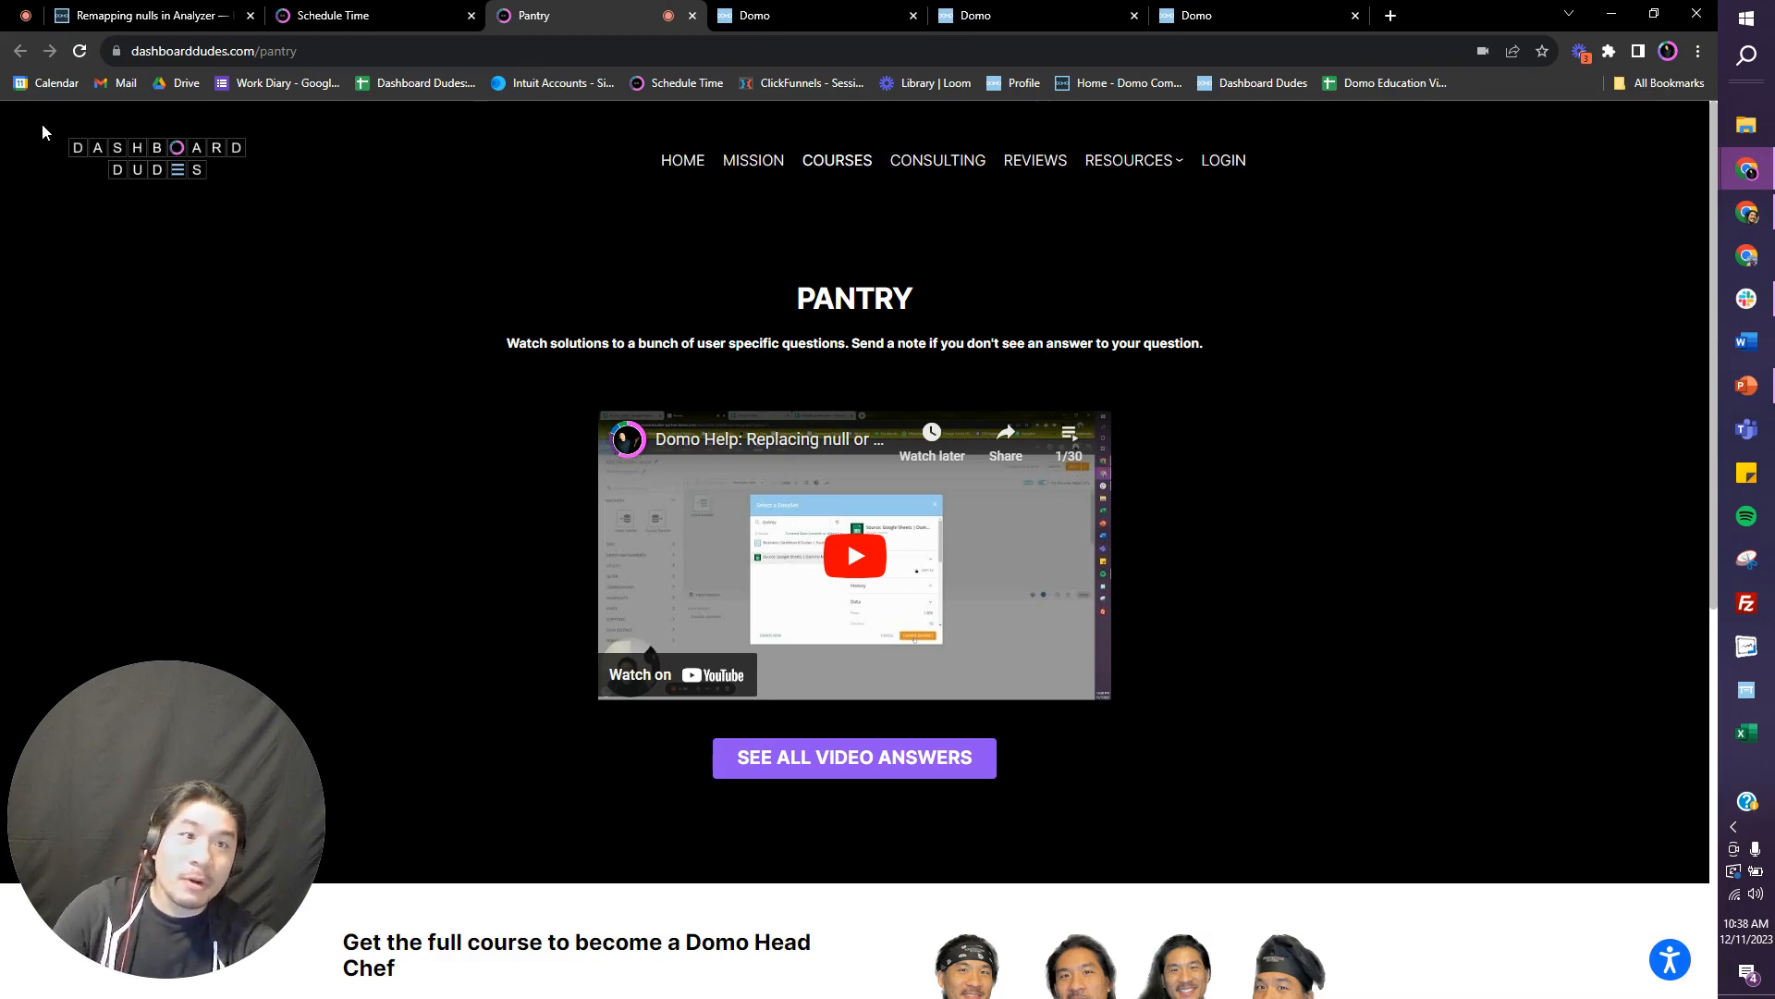
{"action": "left_click", "coordinate": [33, 13]}
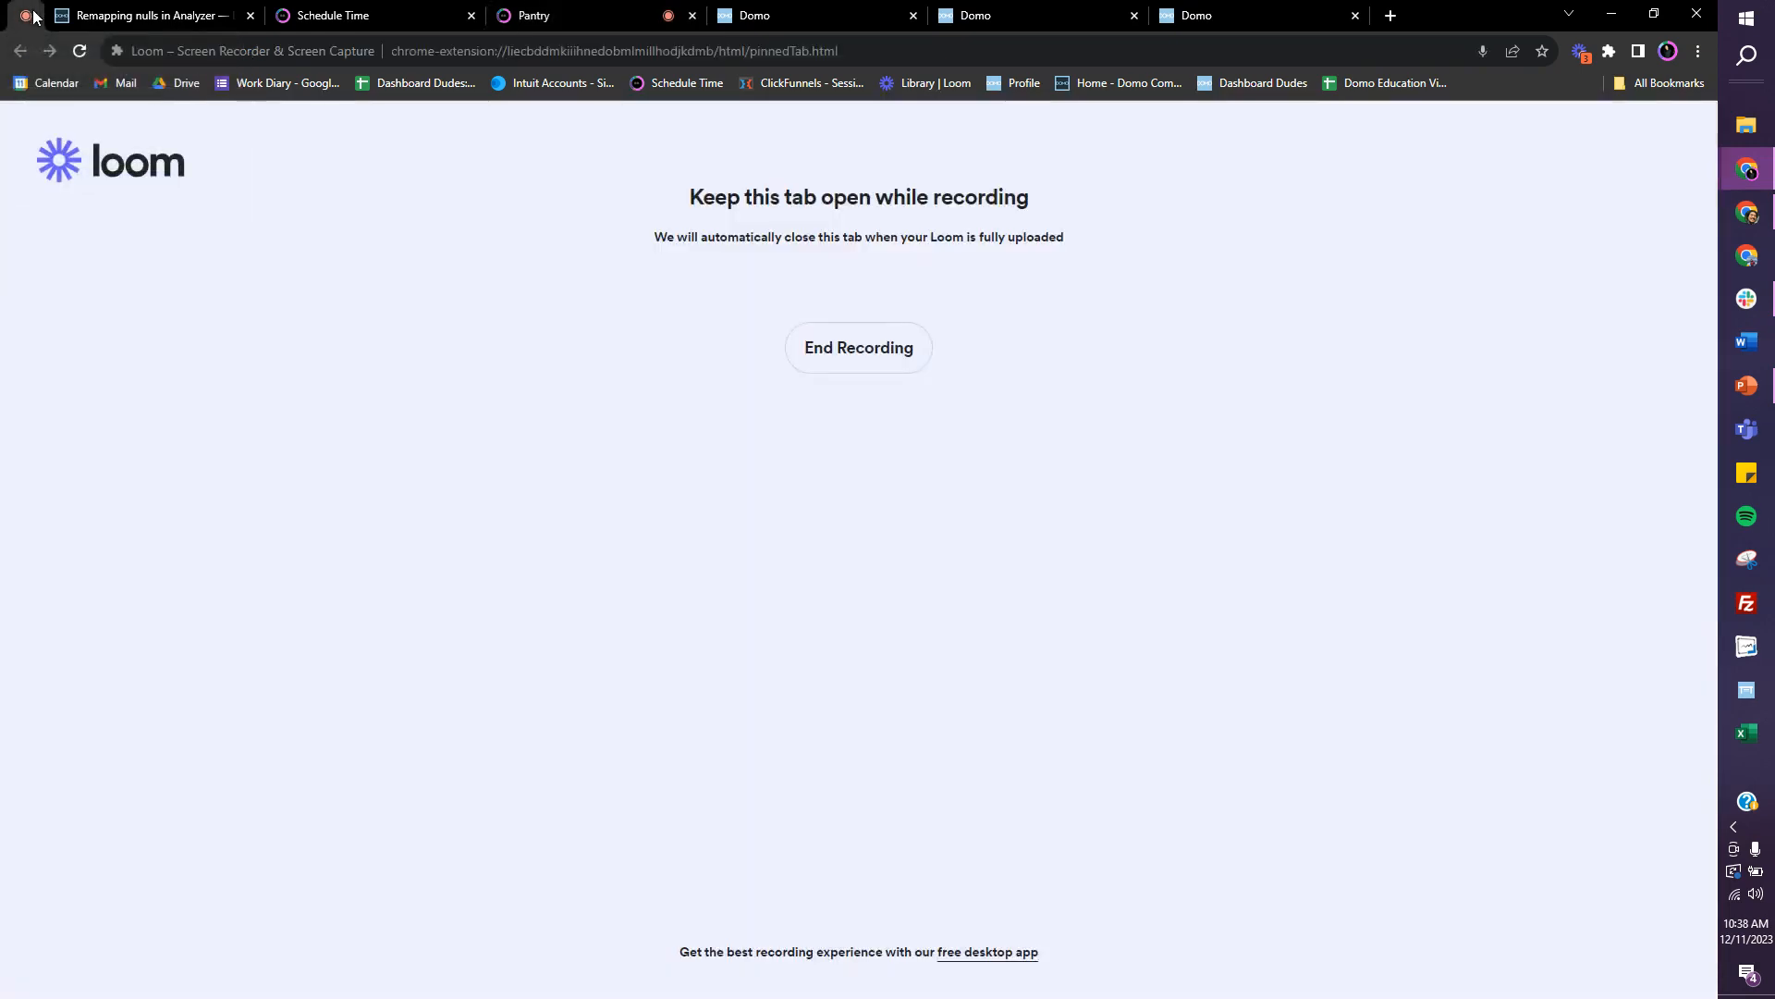